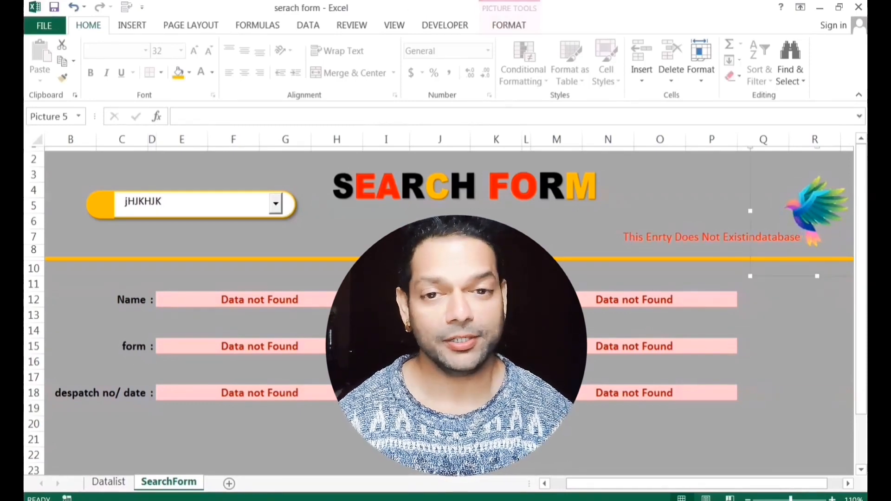
Clear the invalid entry jHJKHJK from the name dropdown and pick a listed name.
{"action": "left_click", "coordinate": [185, 204]}
{"action": "key", "text": "BackSpace"}
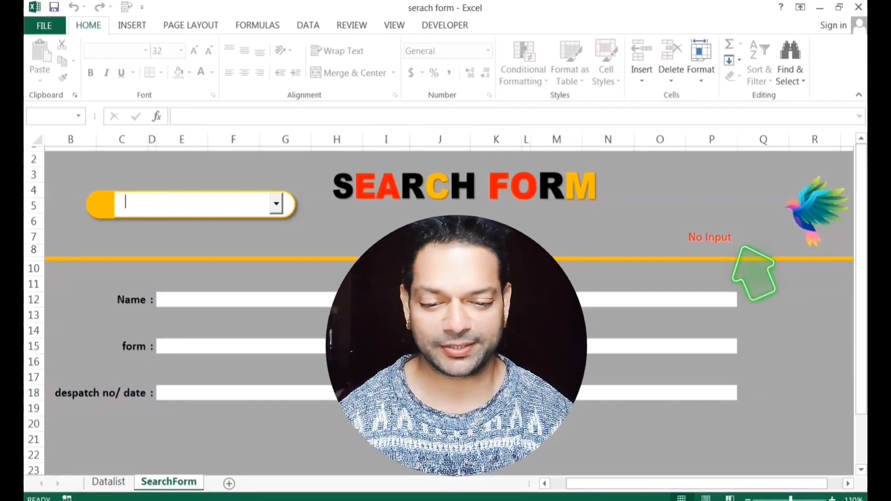
{"action": "left_click", "coordinate": [277, 204]}
{"action": "left_click", "coordinate": [246, 245]}
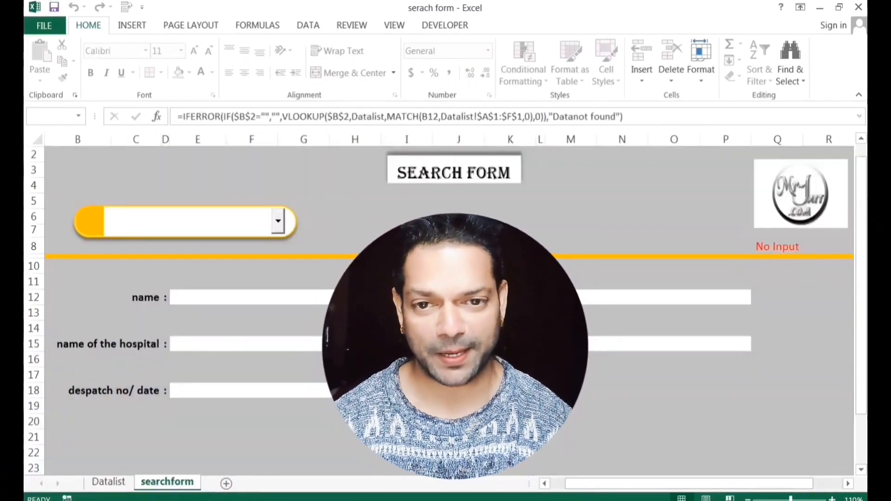
Enter the name Dalip and check the merged result cell in row 12.
{"action": "type", "text": "Dalip"}
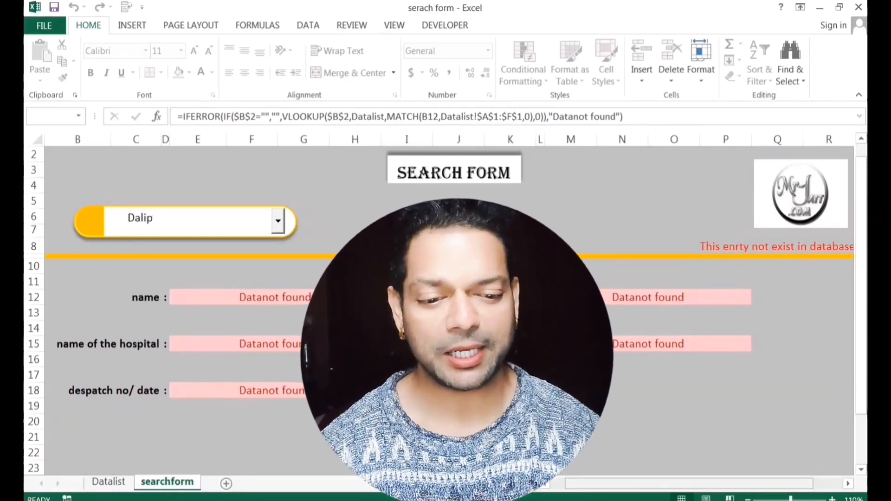
{"action": "left_click", "coordinate": [748, 500]}
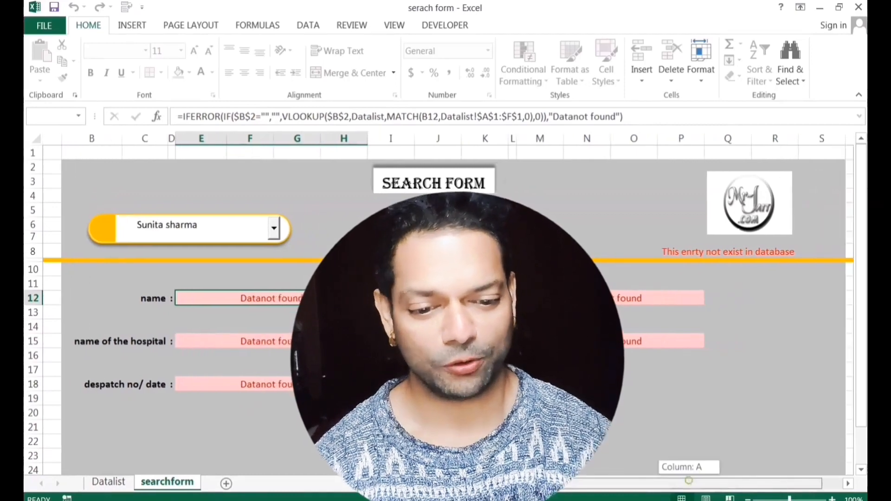
{"action": "scroll", "coordinate": [445, 301], "scroll_direction": "right", "scroll_amount": 3}
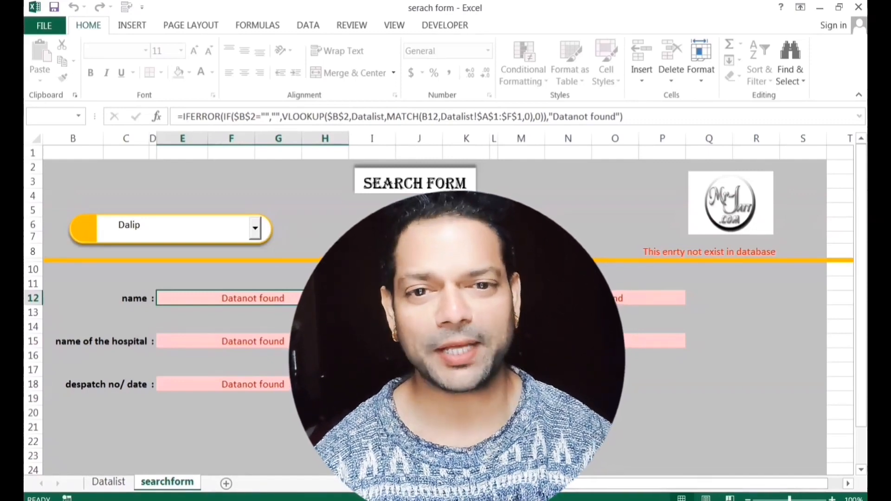
Choose two other existing names from the dropdown to refresh the form's fields.
{"action": "left_click", "coordinate": [202, 231]}
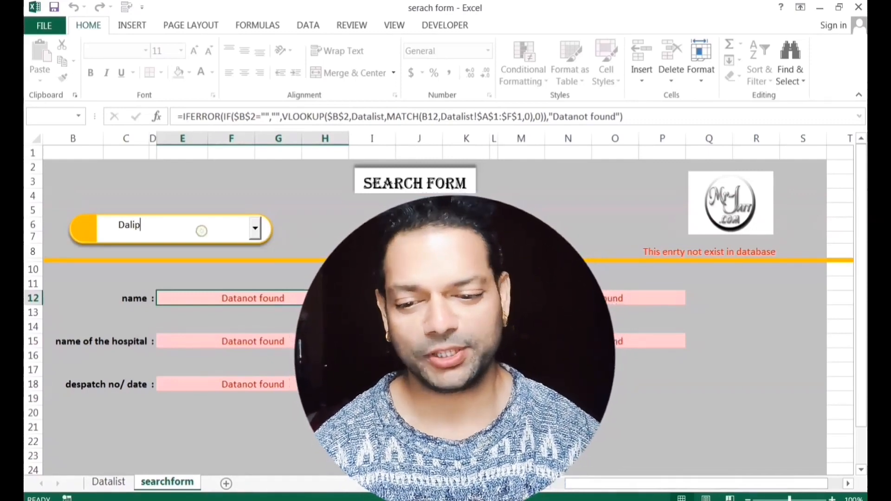
{"action": "left_click", "coordinate": [255, 229]}
{"action": "left_click", "coordinate": [175, 260]}
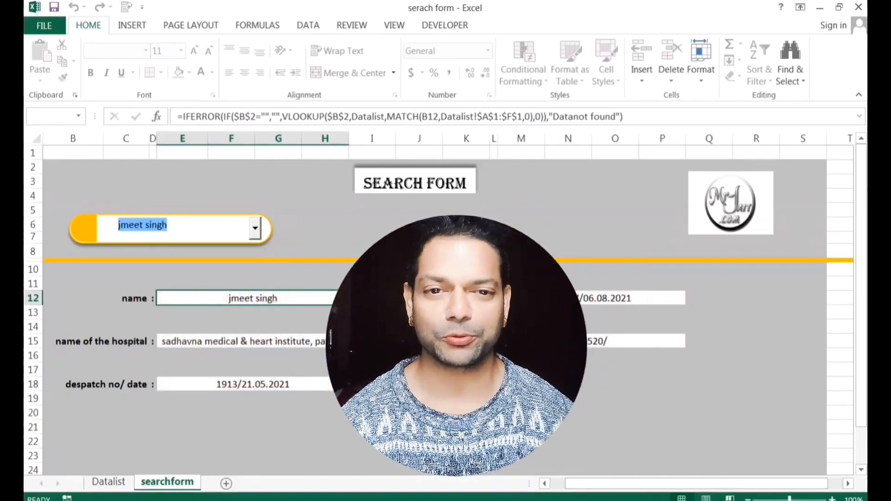
{"action": "left_click", "coordinate": [255, 228]}
{"action": "left_click", "coordinate": [232, 339]}
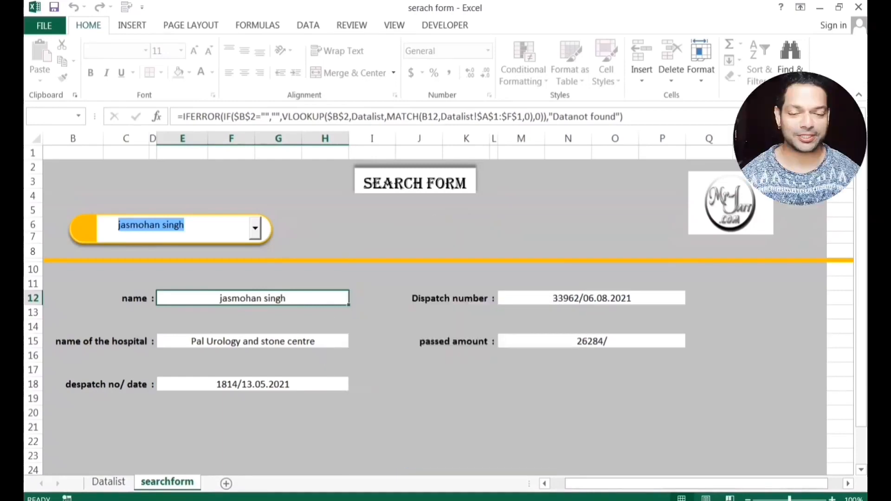
Add a new blank Sheet1 and permanently delete the searchform sheet.
{"action": "right_click", "coordinate": [167, 481]}
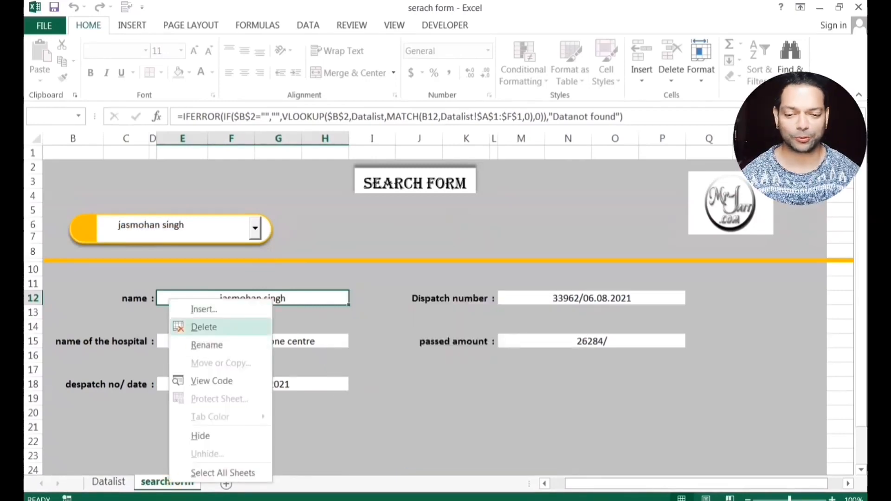
{"action": "key", "text": "Escape"}
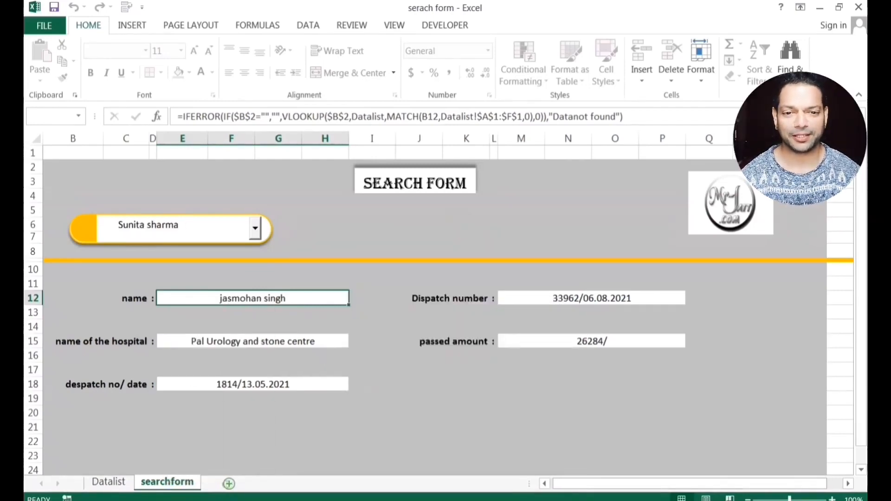
{"action": "left_click", "coordinate": [226, 484]}
{"action": "right_click", "coordinate": [167, 482]}
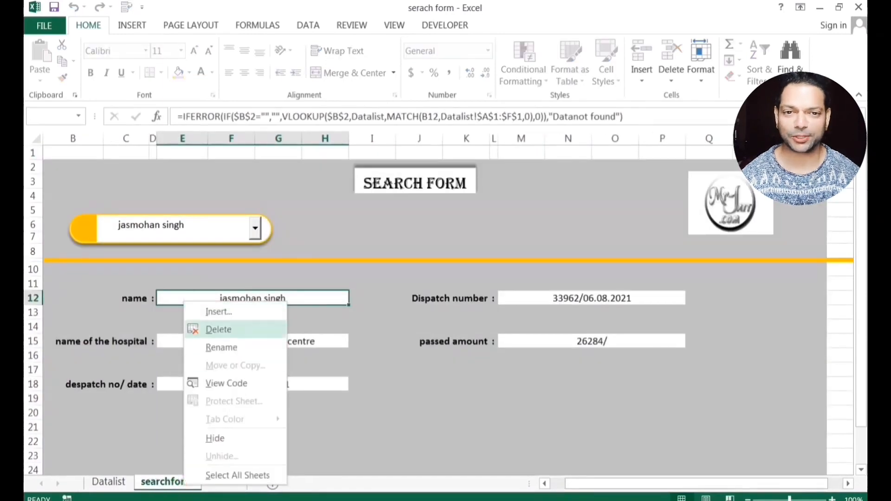
{"action": "left_click", "coordinate": [217, 330]}
{"action": "key", "text": "Return"}
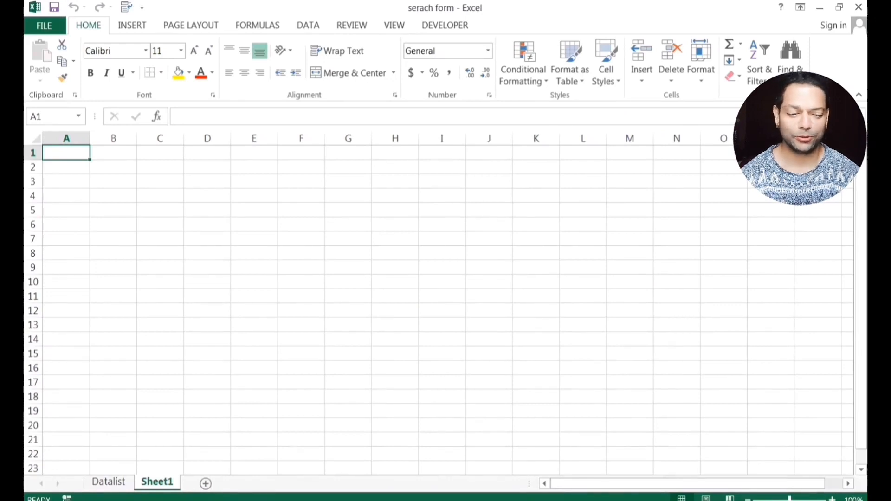
Select B2:S26 at 80% zoom and give it a light grey fill.
{"action": "left_click", "coordinate": [213, 272]}
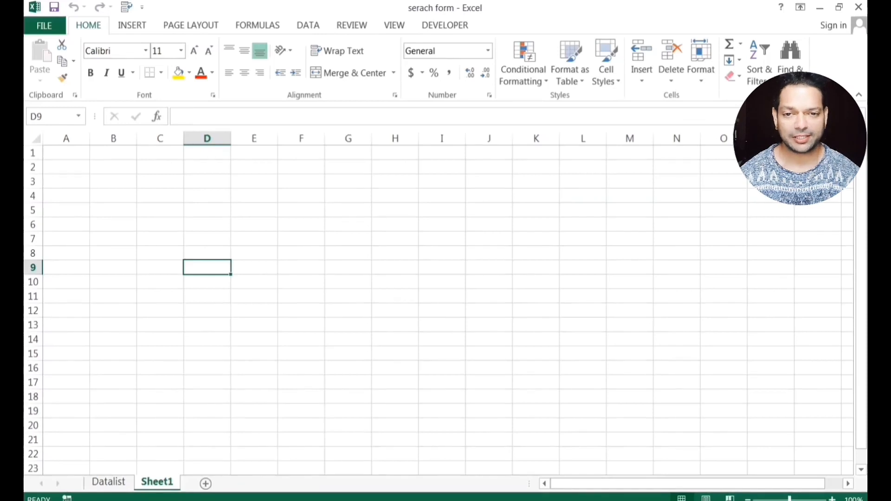
{"action": "left_click", "coordinate": [747, 500]}
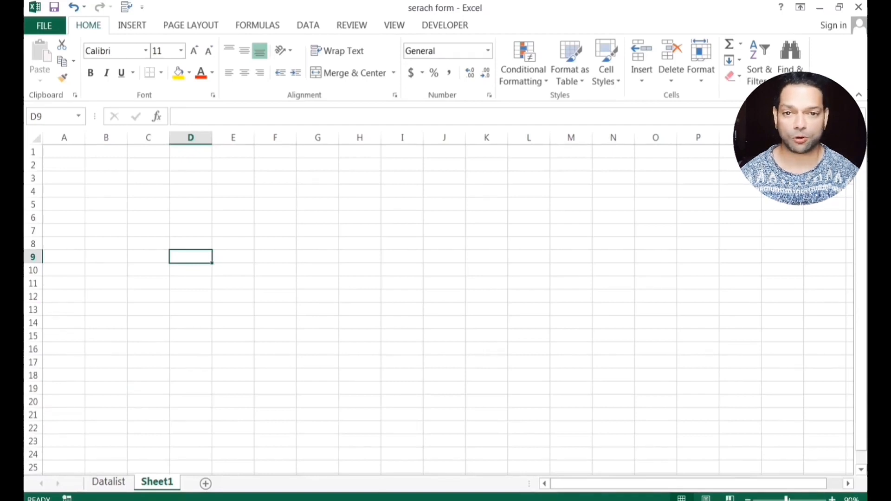
{"action": "left_click_drag", "start_coordinate": [106, 165], "coordinate": [845, 448]}
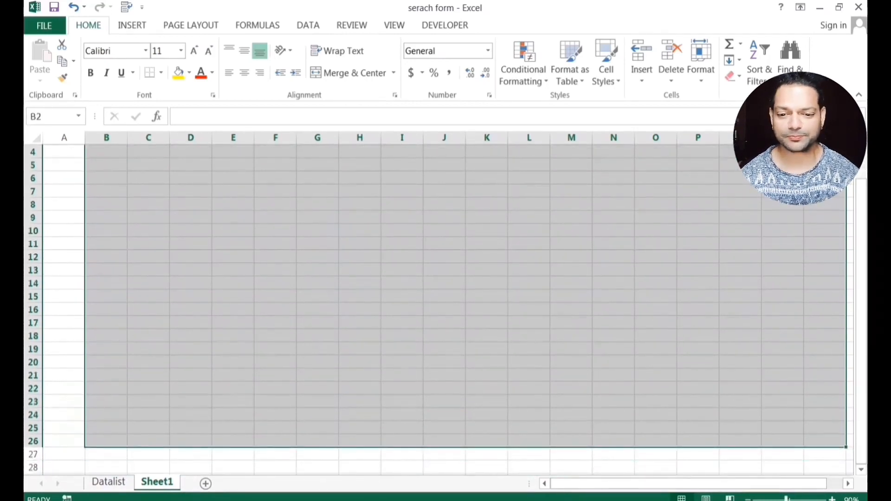
{"action": "left_click", "coordinate": [748, 499]}
{"action": "scroll", "coordinate": [438, 303], "scroll_direction": "up", "scroll_amount": 1}
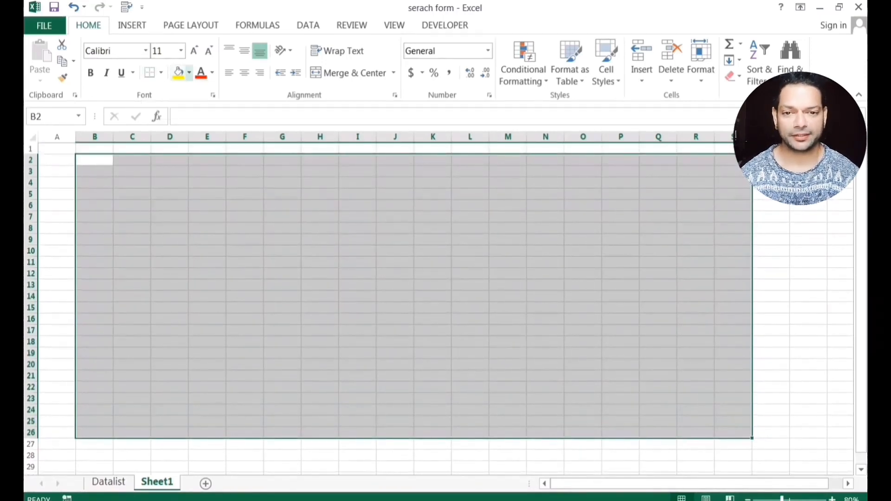
{"action": "left_click", "coordinate": [189, 73]}
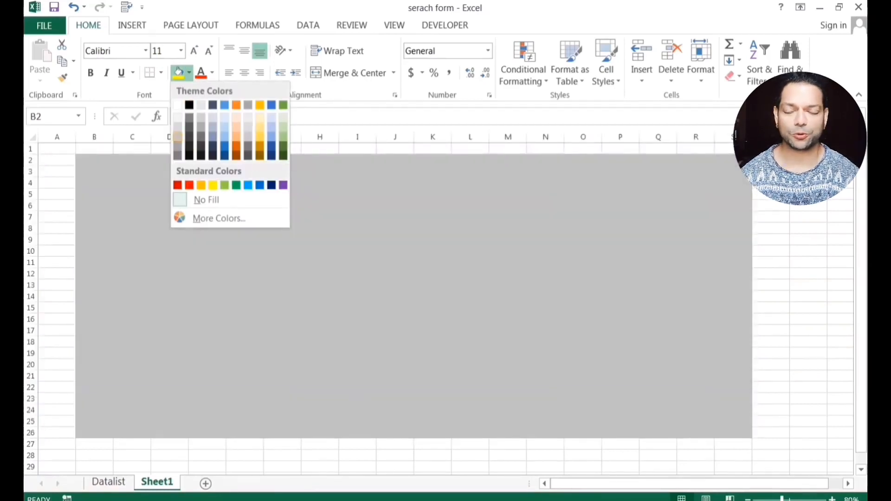
{"action": "left_click", "coordinate": [178, 137]}
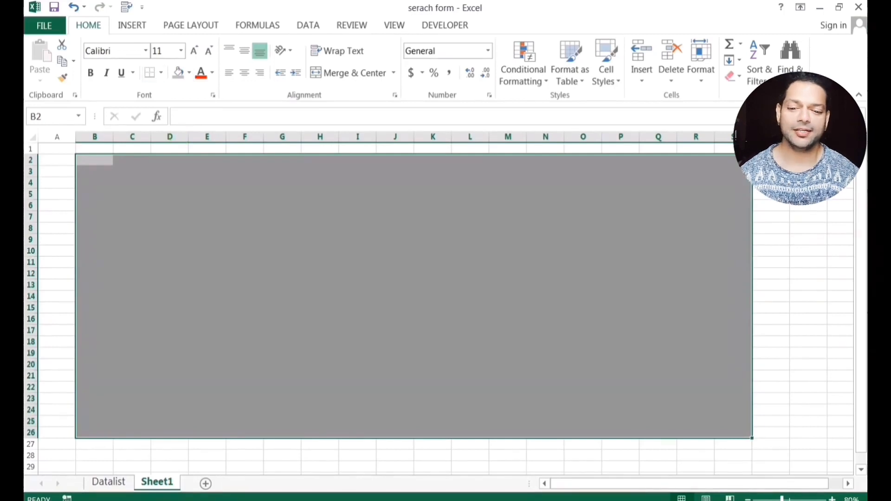
{"action": "left_click", "coordinate": [189, 73]}
{"action": "left_click", "coordinate": [176, 145]}
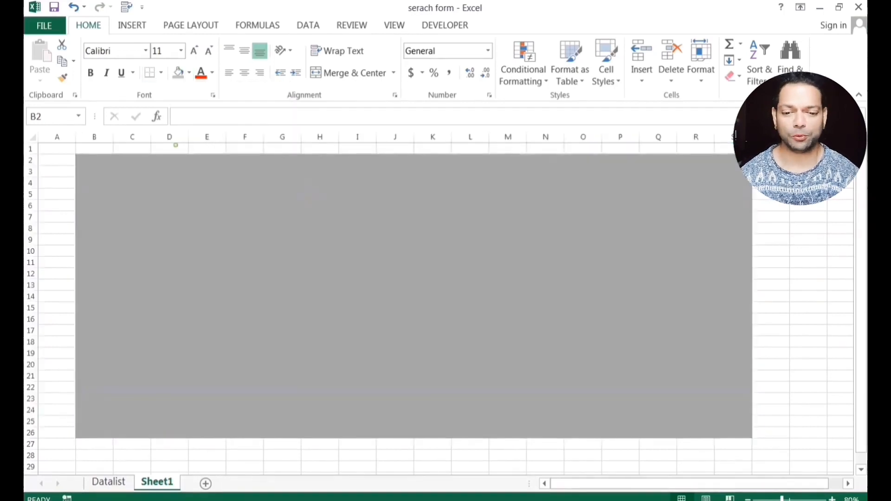
Shrink row 9 into a thin strip.
{"action": "left_click", "coordinate": [170, 194]}
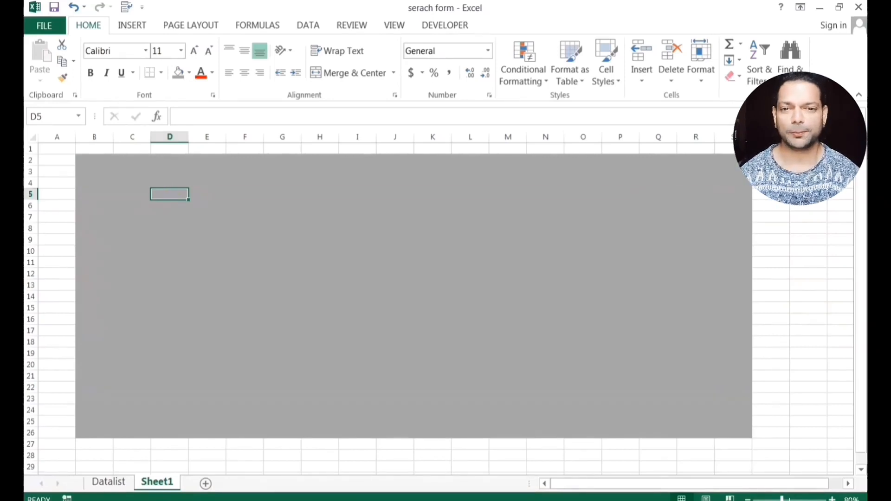
{"action": "left_click", "coordinate": [33, 240]}
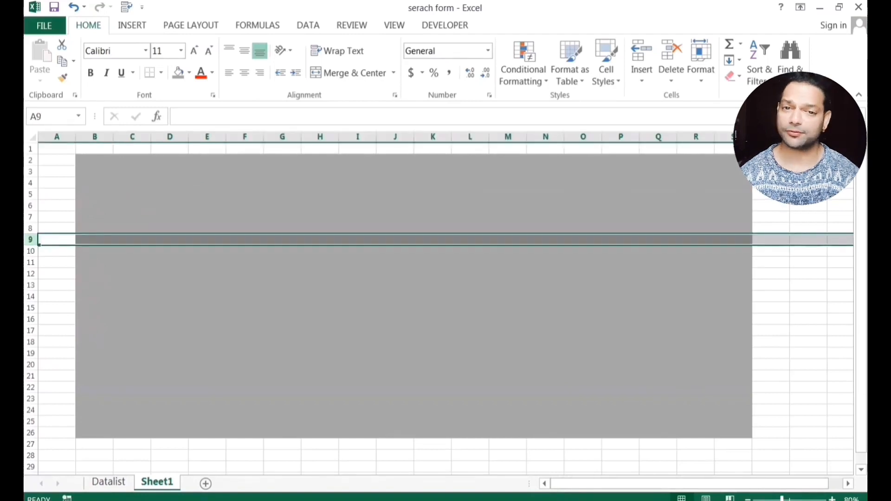
{"action": "mouse_move", "coordinate": [31, 234]}
{"action": "left_mouse_down"}
{"action": "mouse_move", "coordinate": [31, 243]}
{"action": "mouse_move", "coordinate": [31, 233]}
{"action": "left_mouse_up"}
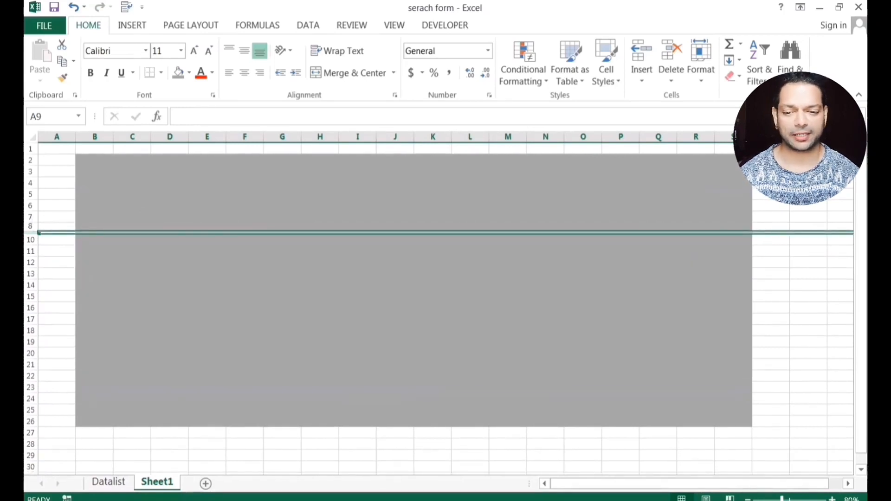
Select the thin row 9 strip across the form and fill it orange.
{"action": "left_click", "coordinate": [169, 217]}
{"action": "left_click_drag", "start_coordinate": [94, 227], "coordinate": [163, 233]}
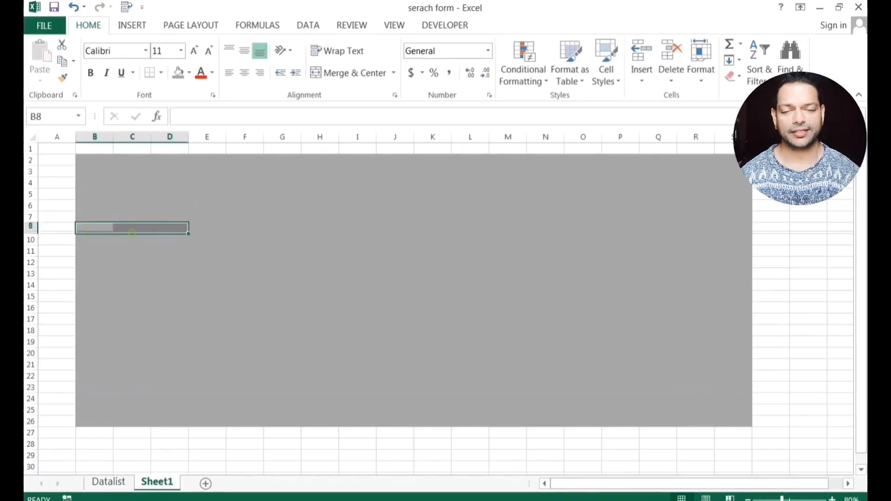
{"action": "left_click", "coordinate": [95, 240]}
{"action": "left_click_drag", "start_coordinate": [95, 227], "coordinate": [132, 232]}
{"action": "left_click", "coordinate": [132, 240]}
{"action": "left_click_drag", "start_coordinate": [56, 232], "coordinate": [735, 233]}
{"action": "left_click", "coordinate": [188, 72]}
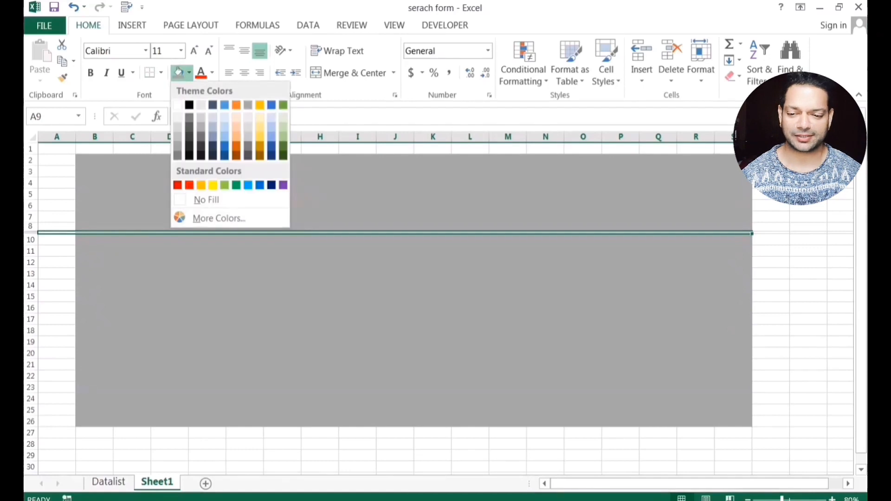
{"action": "left_click", "coordinate": [258, 104]}
Clear all contents and formatting from A8:A10 outside the grey area.
{"action": "left_click", "coordinate": [55, 248]}
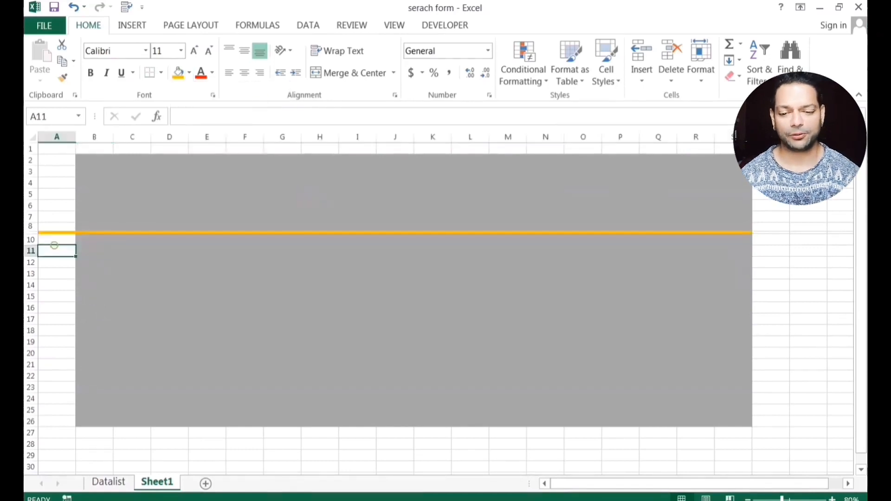
{"action": "left_click_drag", "start_coordinate": [55, 227], "coordinate": [55, 239]}
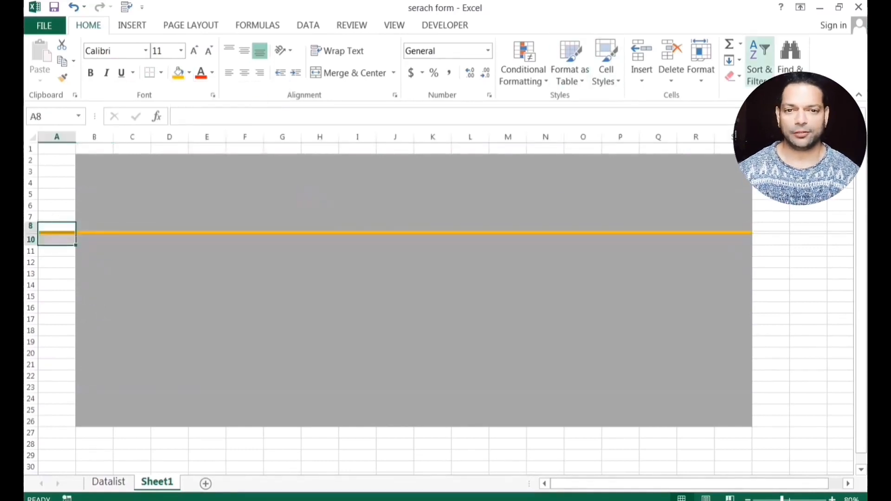
{"action": "left_click", "coordinate": [733, 77]}
{"action": "left_click", "coordinate": [756, 95]}
{"action": "left_click", "coordinate": [320, 307]}
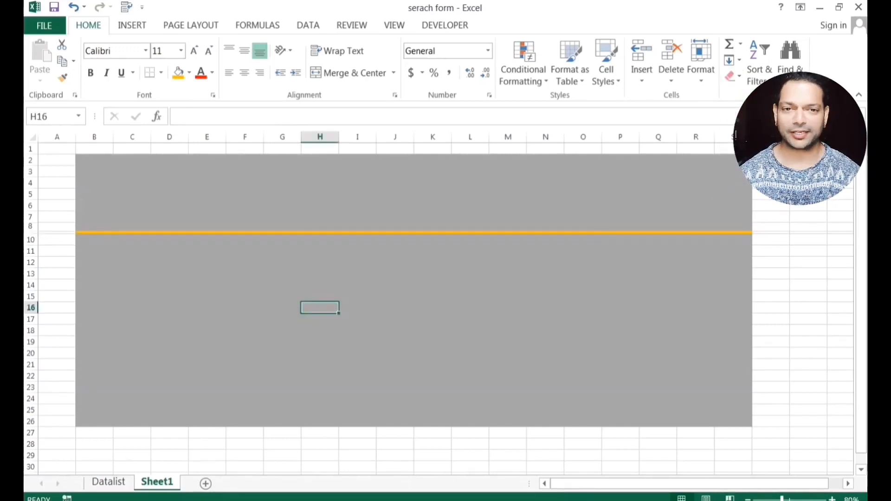
Draw a rounded rectangle bar across the top-left header area of the form.
{"action": "left_click", "coordinate": [132, 26]}
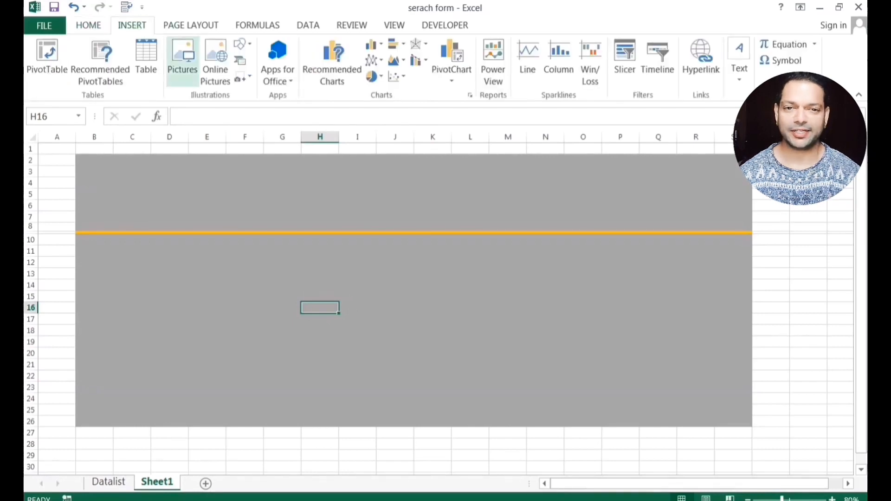
{"action": "left_click", "coordinate": [240, 44]}
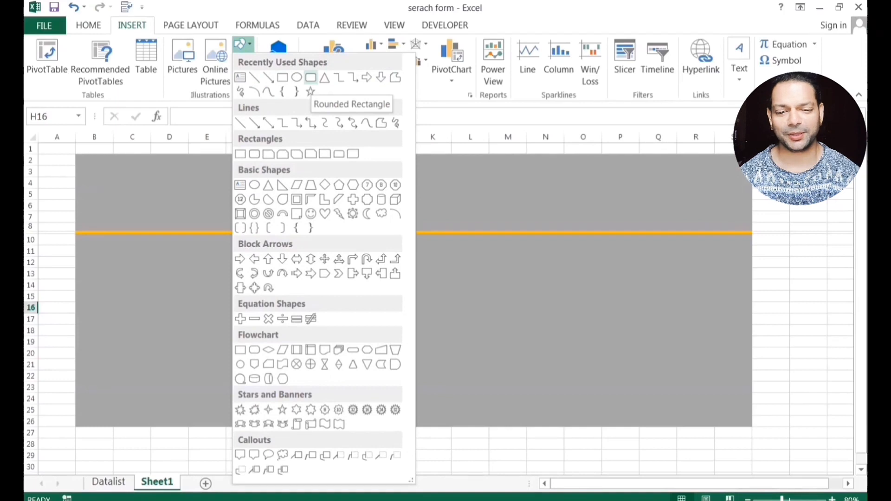
{"action": "left_click", "coordinate": [311, 78]}
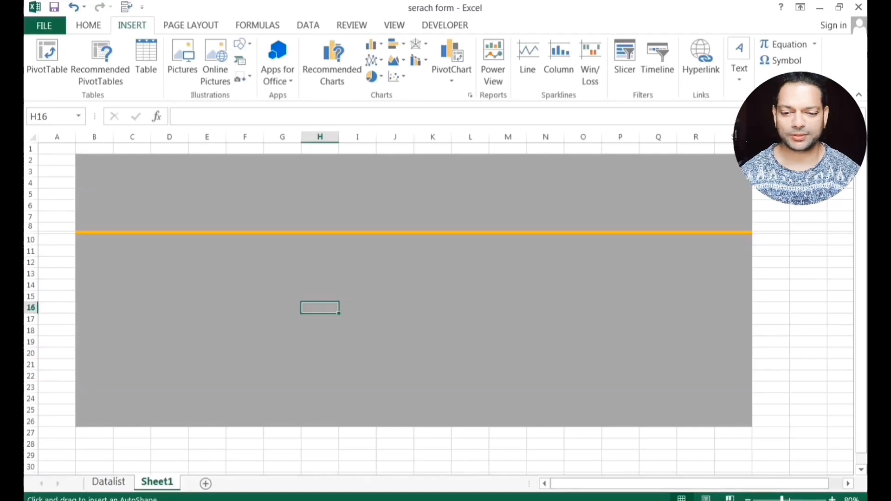
{"action": "left_click_drag", "start_coordinate": [106, 183], "coordinate": [237, 203]}
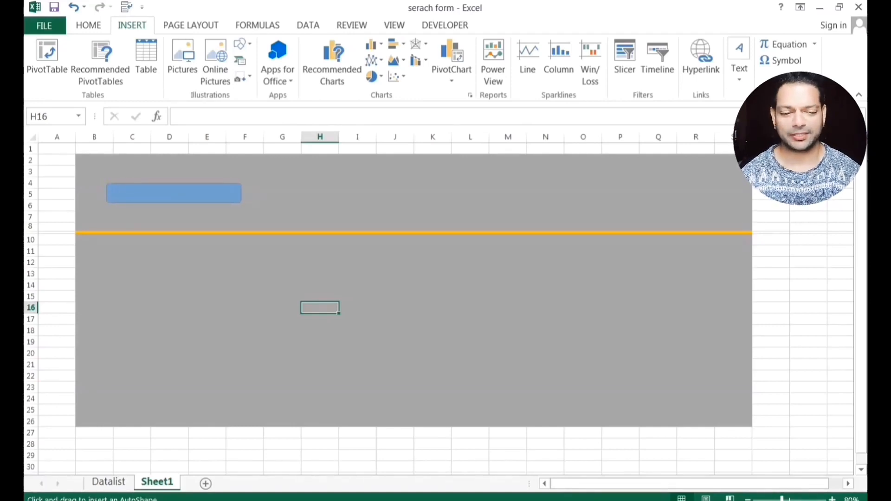
{"action": "left_click_drag", "start_coordinate": [245, 202], "coordinate": [259, 203]}
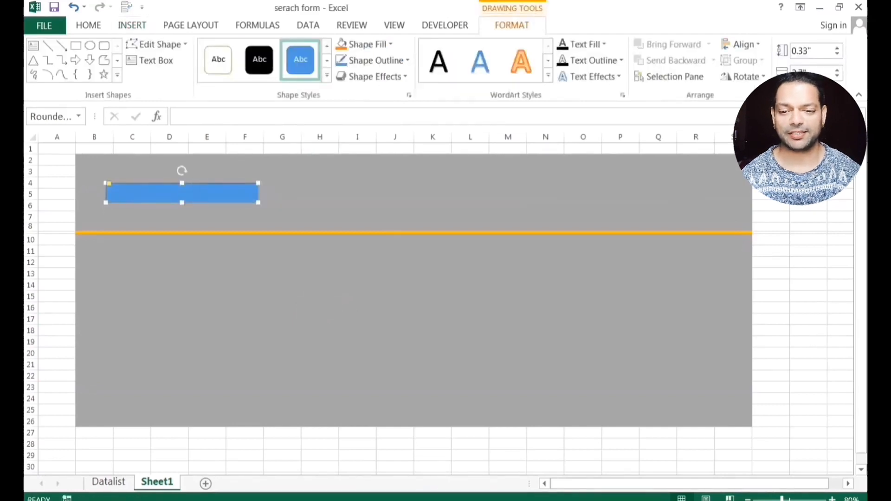
Round the bar's corners fully into a pill shape.
{"action": "left_click_drag", "start_coordinate": [109, 184], "coordinate": [116, 184]}
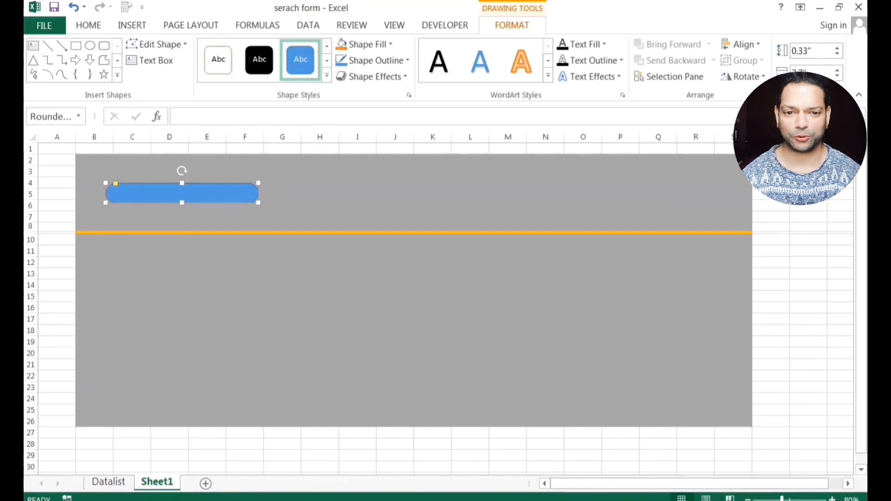
{"action": "left_click", "coordinate": [132, 25]}
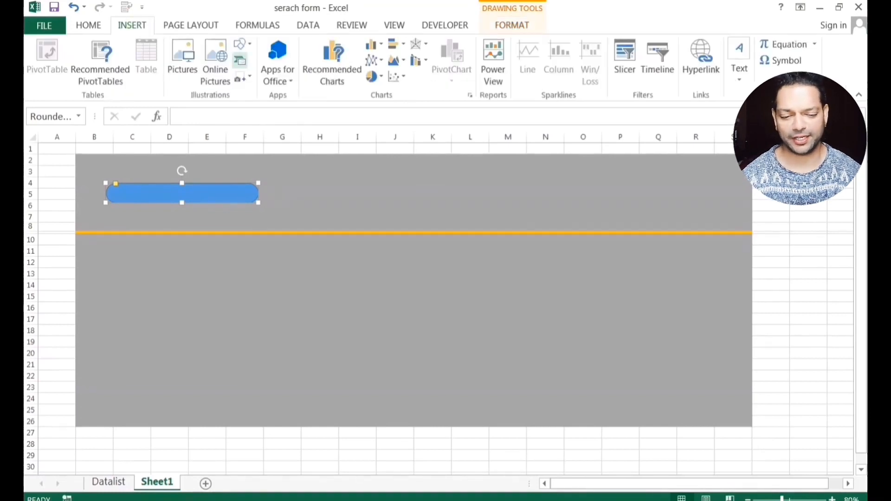
{"action": "left_click", "coordinate": [242, 44]}
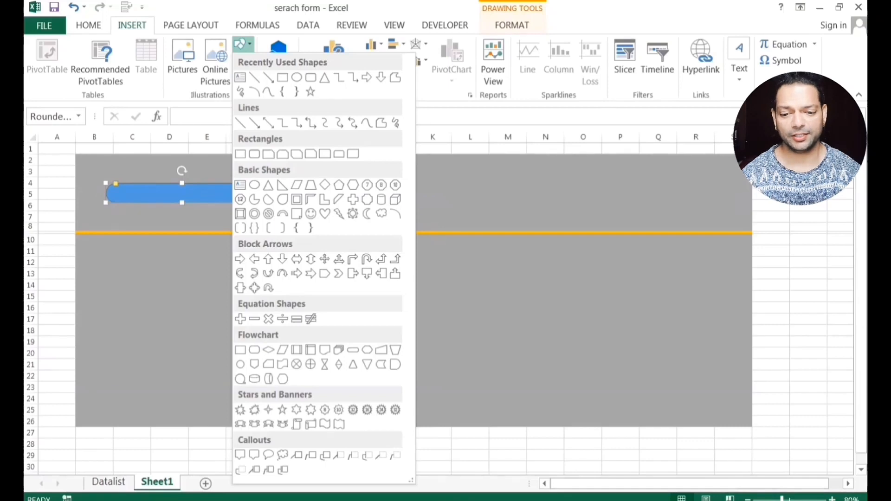
{"action": "left_click", "coordinate": [511, 25]}
Give the pill a white fill, an orange-gold outline and a drop shadow.
{"action": "left_click", "coordinate": [390, 44]}
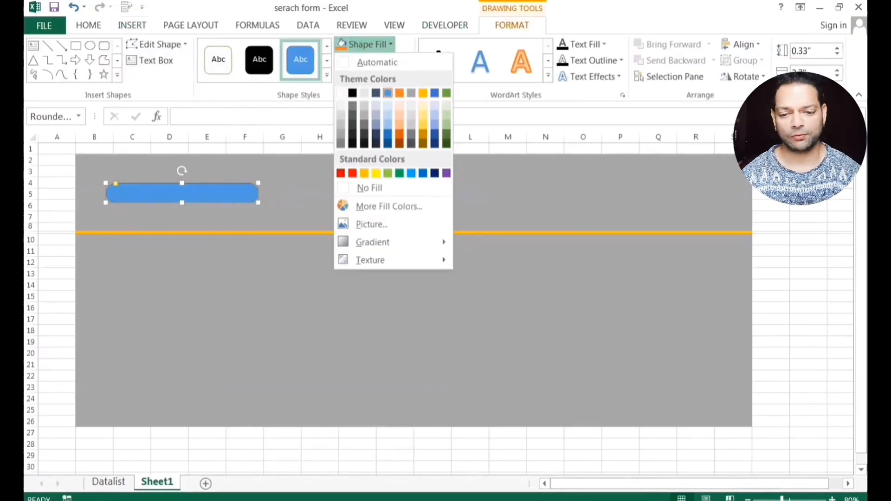
{"action": "left_click", "coordinate": [342, 93]}
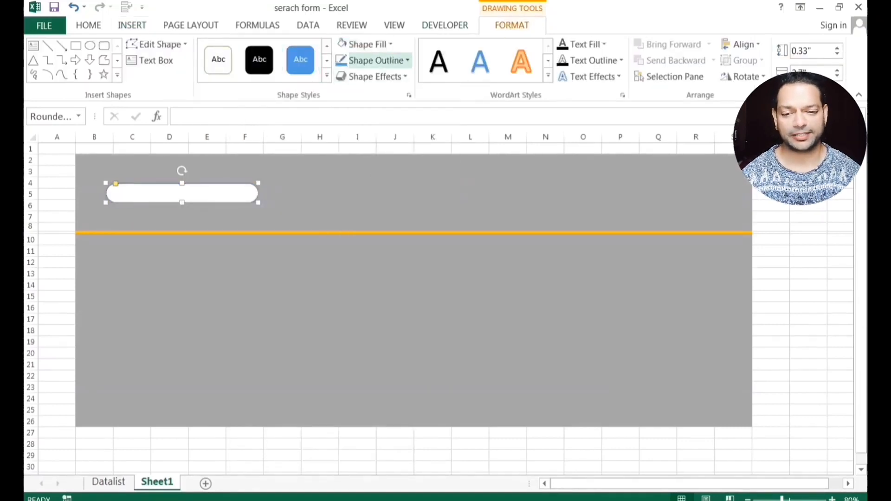
{"action": "left_click", "coordinate": [376, 61]}
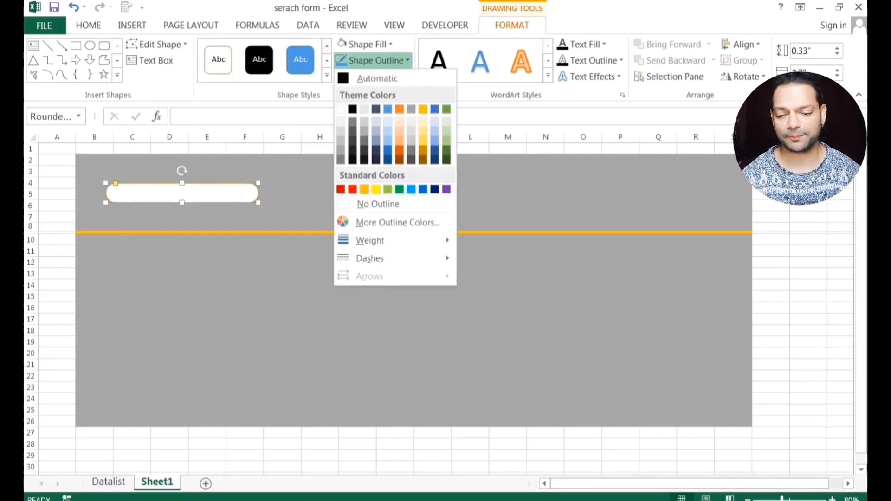
{"action": "left_click", "coordinate": [364, 189]}
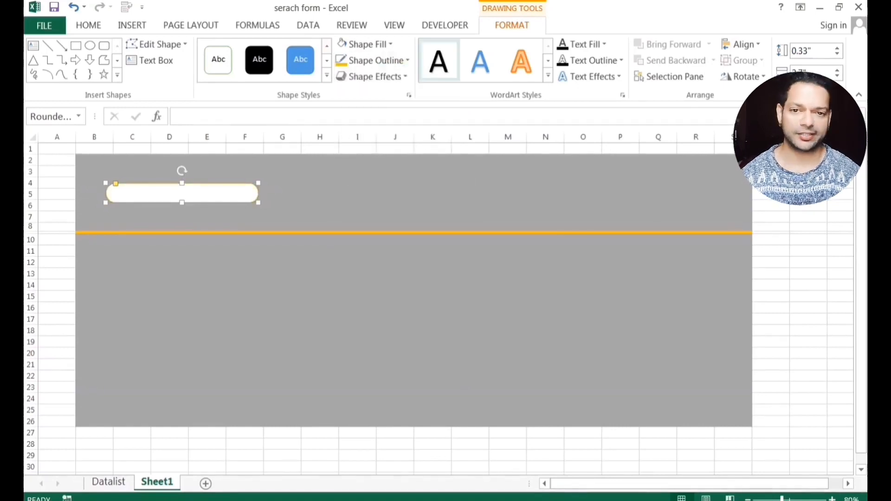
{"action": "left_click", "coordinate": [373, 77]}
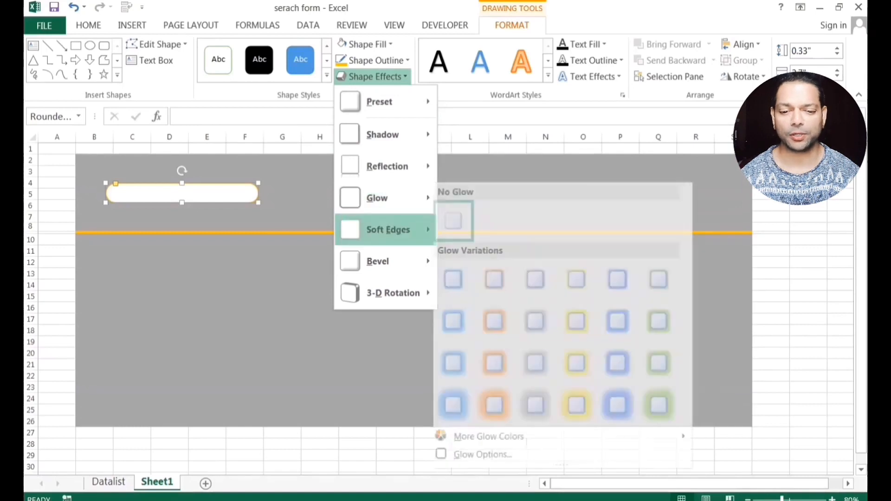
{"action": "mouse_move", "coordinate": [383, 135]}
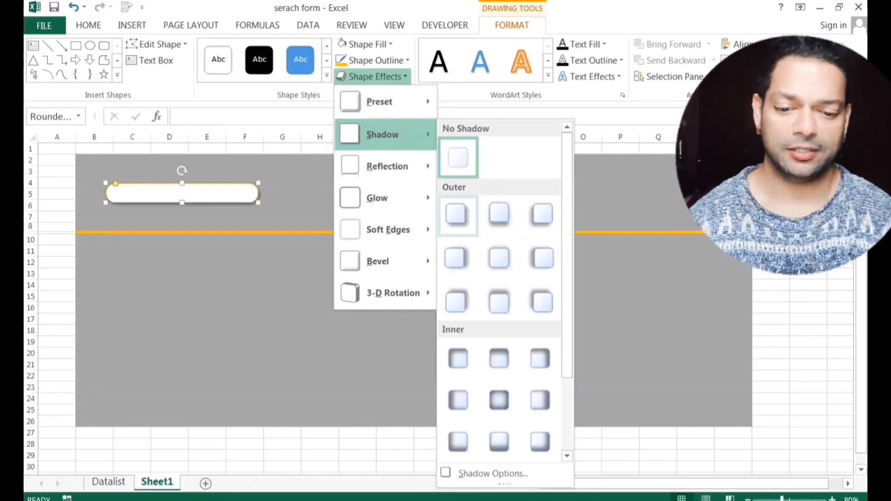
{"action": "left_click", "coordinate": [132, 26]}
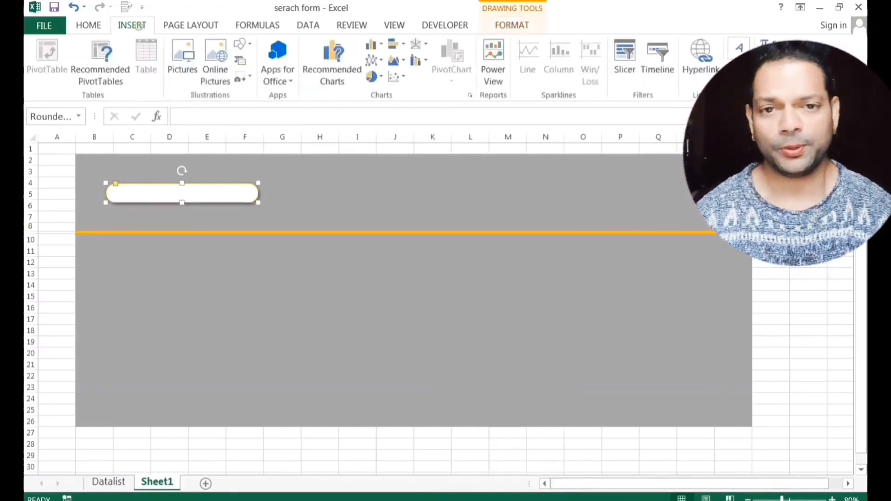
{"action": "left_click", "coordinate": [241, 44]}
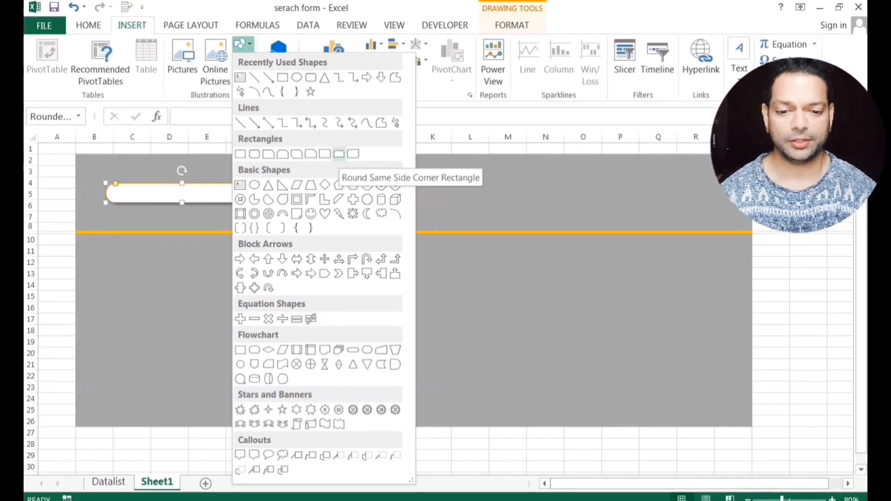
Draw a Round Same Side Corner Rectangle, rotate it left, fill orange with no outline.
{"action": "left_click", "coordinate": [339, 154]}
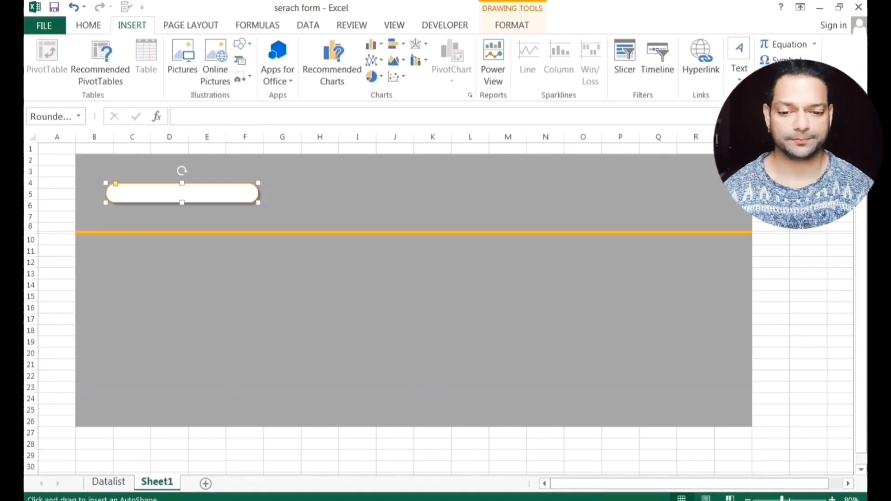
{"action": "left_click_drag", "start_coordinate": [301, 183], "coordinate": [324, 206]}
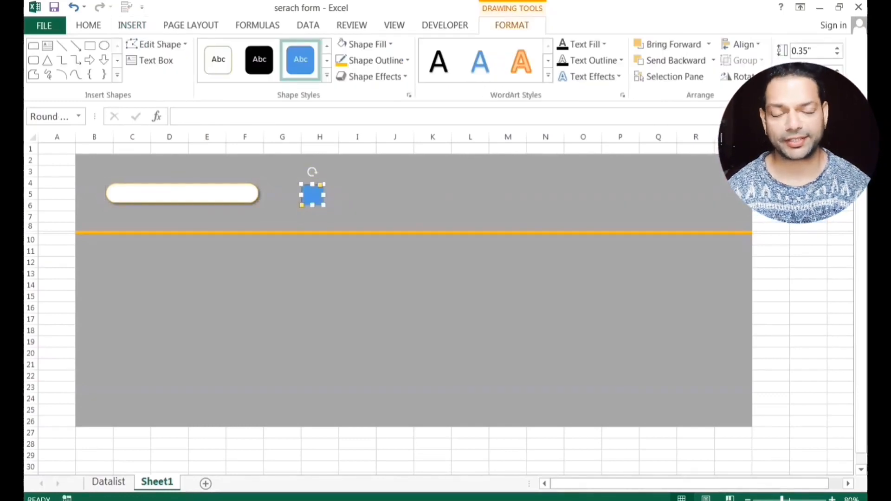
{"action": "left_click_drag", "start_coordinate": [312, 171], "coordinate": [289, 194]}
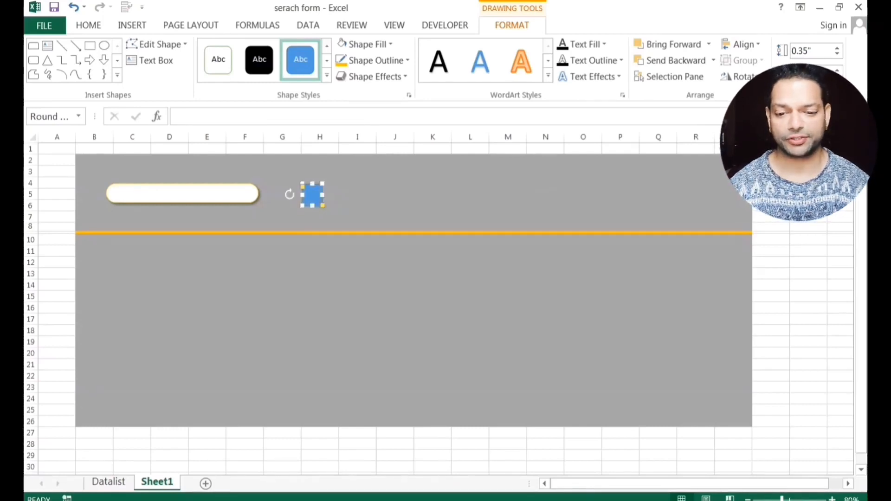
{"action": "left_click_drag", "start_coordinate": [303, 187], "coordinate": [303, 195]}
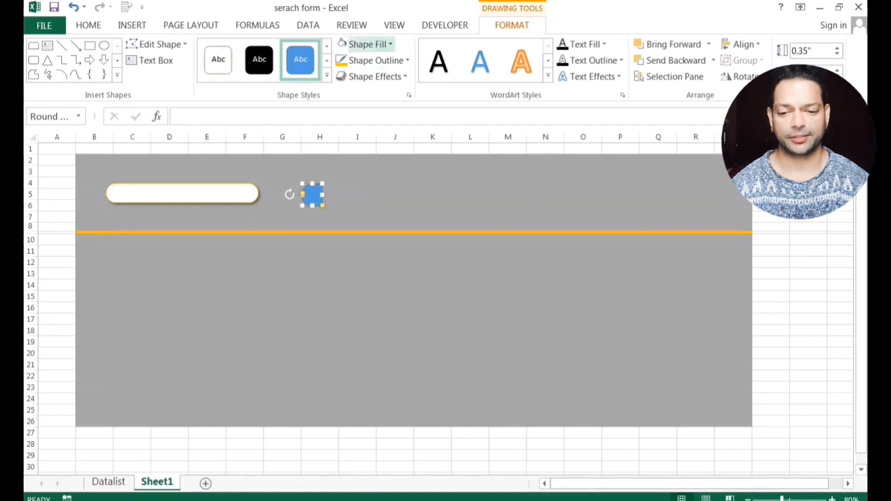
{"action": "left_click", "coordinate": [342, 44]}
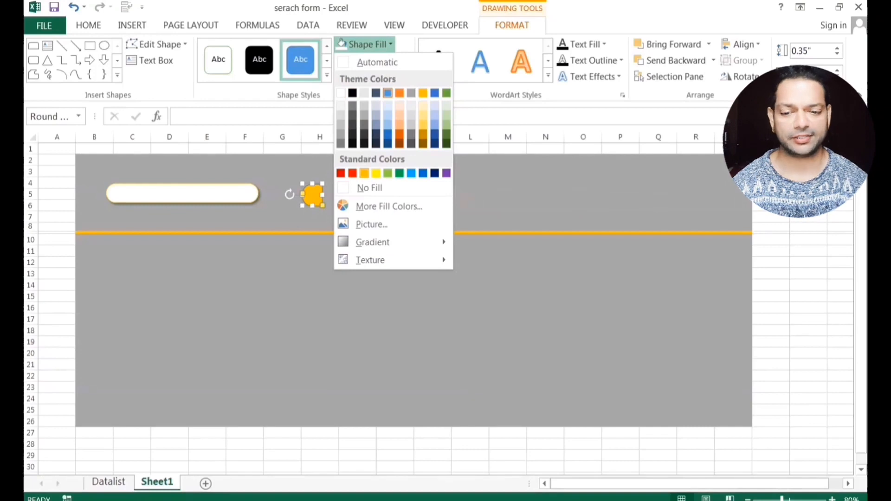
{"action": "left_click", "coordinate": [365, 173]}
{"action": "left_click", "coordinate": [388, 61]}
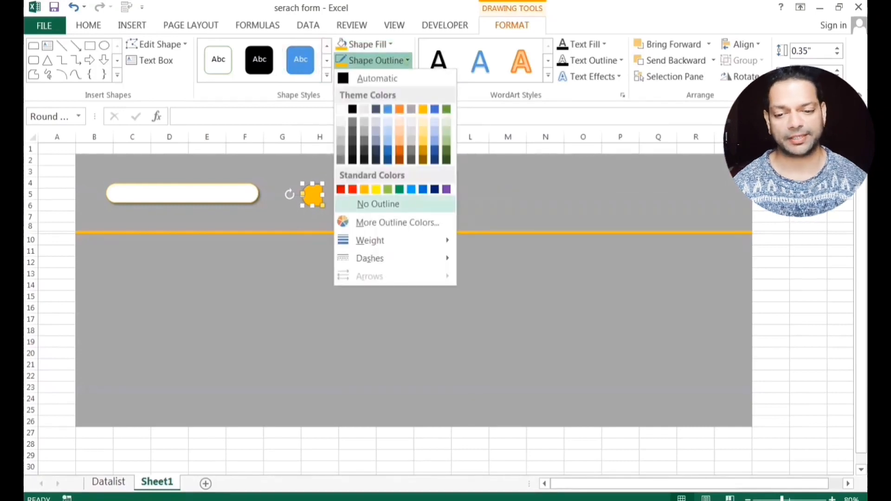
{"action": "left_click", "coordinate": [377, 205]}
Move the orange cap onto the bar's left end and shrink its height to fit.
{"action": "left_click_drag", "start_coordinate": [312, 194], "coordinate": [117, 194]}
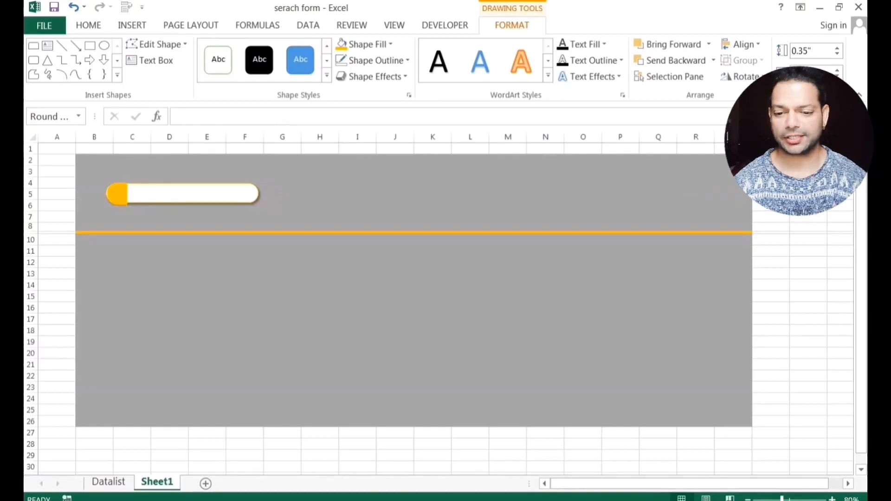
{"action": "key", "text": "Left"}
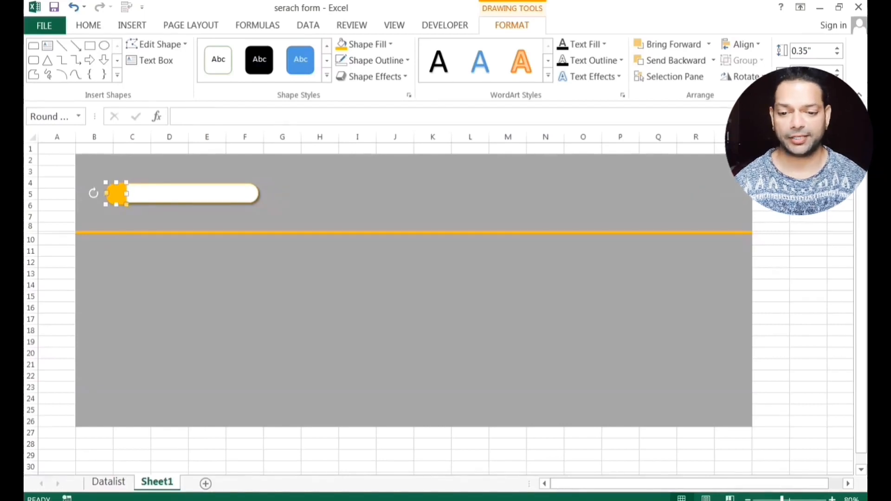
{"action": "scroll", "coordinate": [418, 302], "scroll_direction": "up", "scroll_amount": 5}
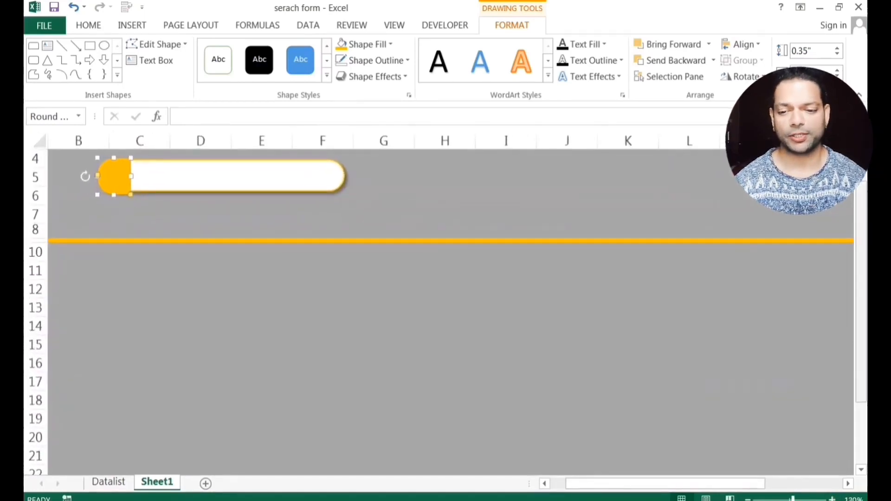
{"action": "left_click_drag", "start_coordinate": [659, 483], "coordinate": [643, 483]}
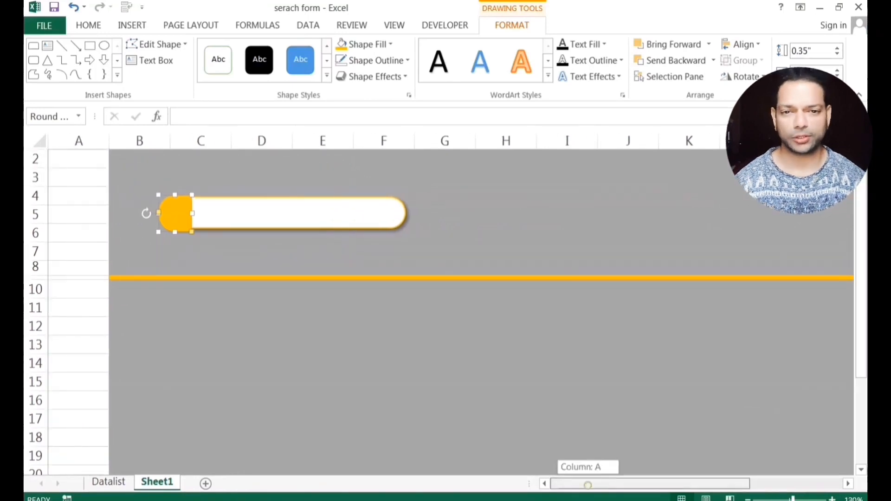
{"action": "left_click", "coordinate": [201, 251]}
{"action": "left_click", "coordinate": [176, 214]}
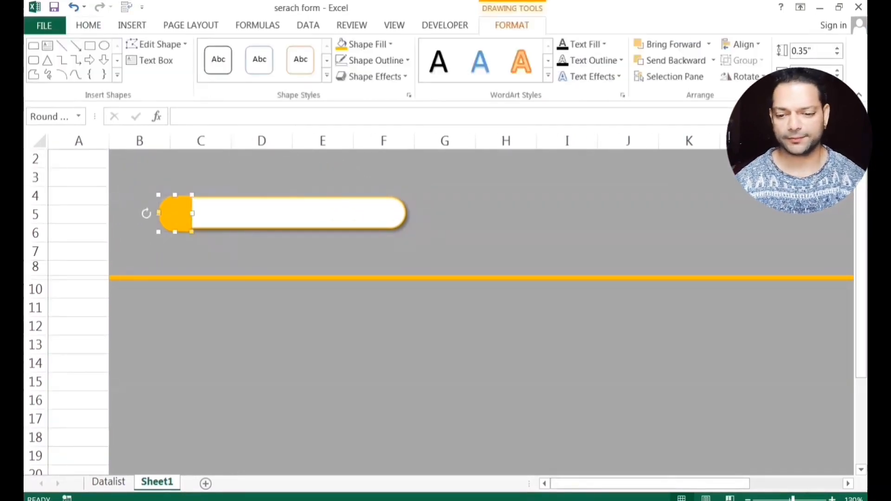
{"action": "left_click_drag", "start_coordinate": [174, 232], "coordinate": [175, 229]}
{"action": "left_click", "coordinate": [262, 251]}
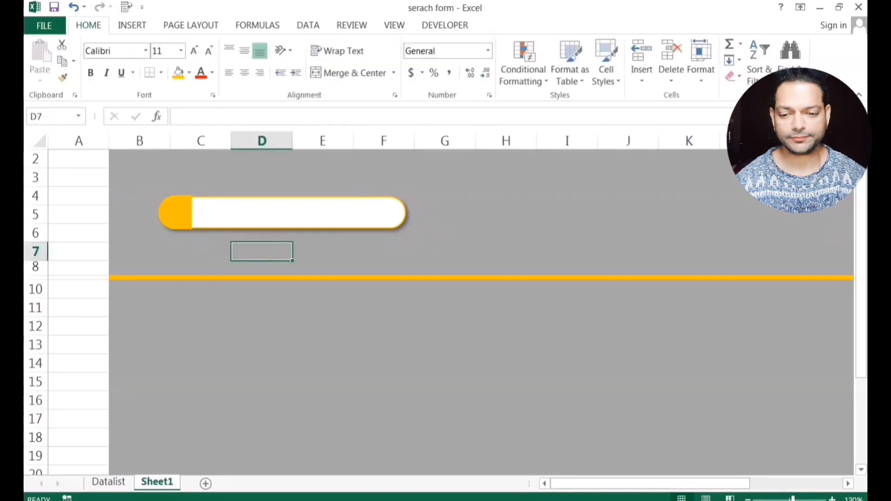
Nudge the orange cap into place and group it with the white bar.
{"action": "left_click", "coordinate": [175, 213]}
{"action": "key", "text": "Down"}
{"action": "left_click", "coordinate": [567, 215]}
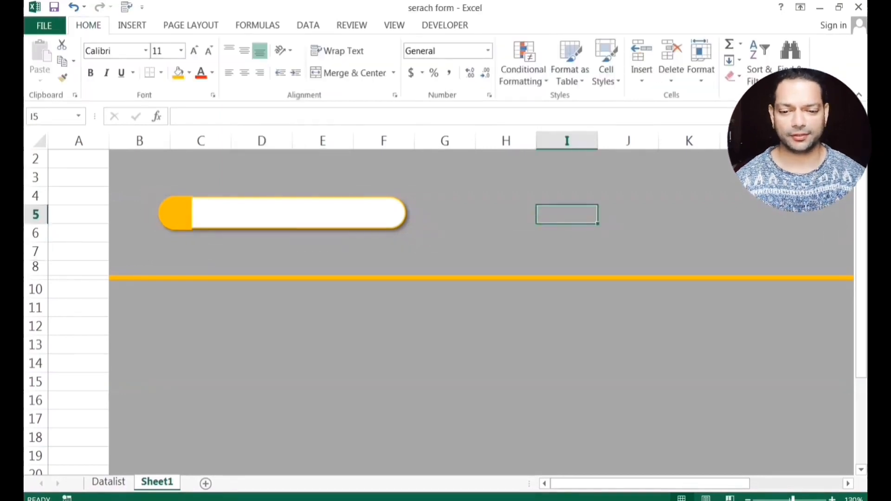
{"action": "left_click", "coordinate": [175, 214]}
{"action": "left_click", "coordinate": [246, 213], "text": "shift"}
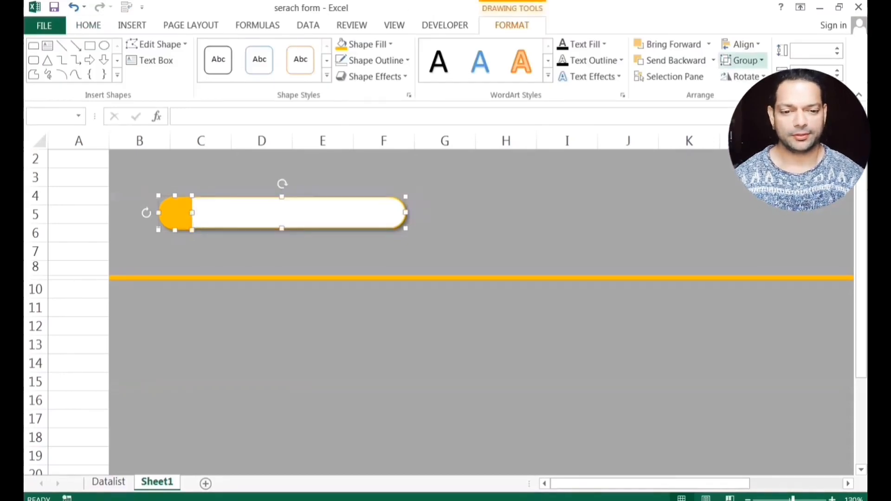
{"action": "left_click", "coordinate": [742, 61]}
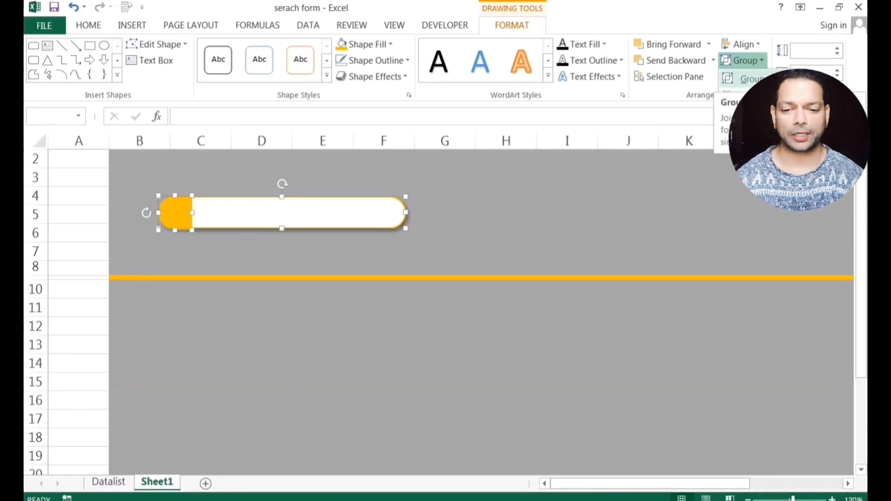
{"action": "left_click", "coordinate": [743, 79]}
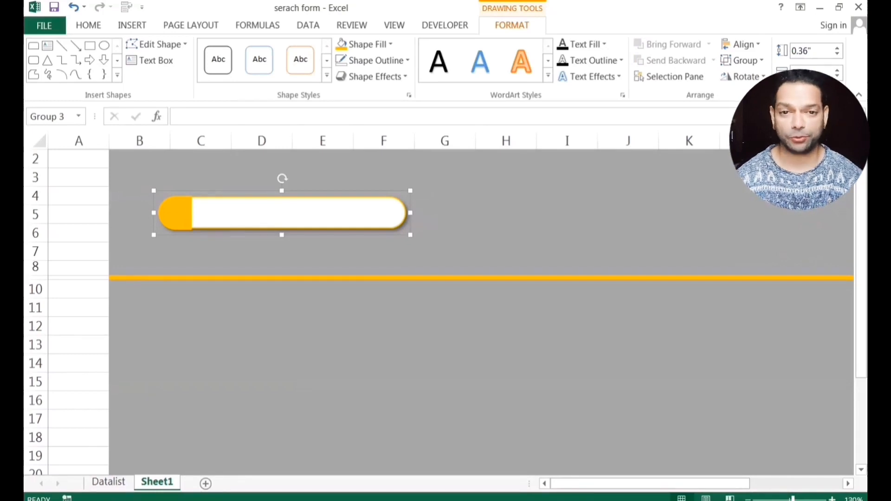
Zoom the sheet out to 90% to view the whole form.
{"action": "left_click", "coordinate": [748, 499]}
{"action": "left_click", "coordinate": [747, 499]}
{"action": "left_click_drag", "start_coordinate": [713, 482], "coordinate": [719, 480]}
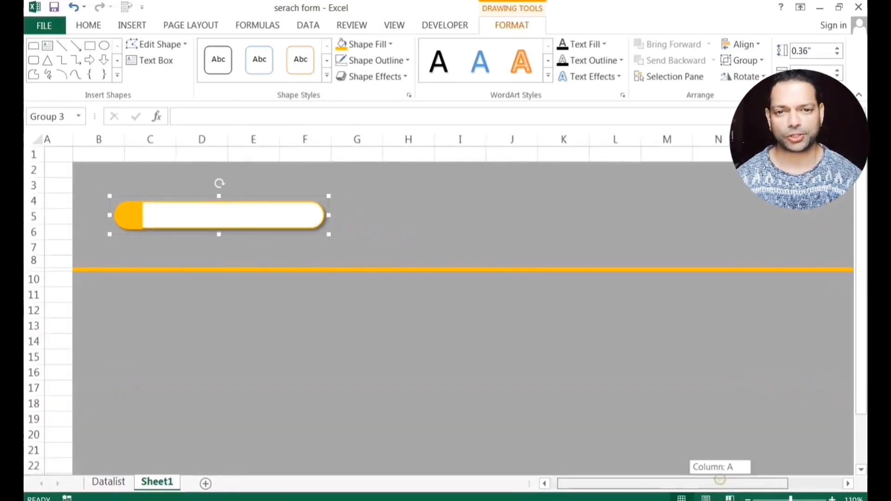
{"action": "left_click", "coordinate": [747, 500]}
{"action": "left_click", "coordinate": [748, 500]}
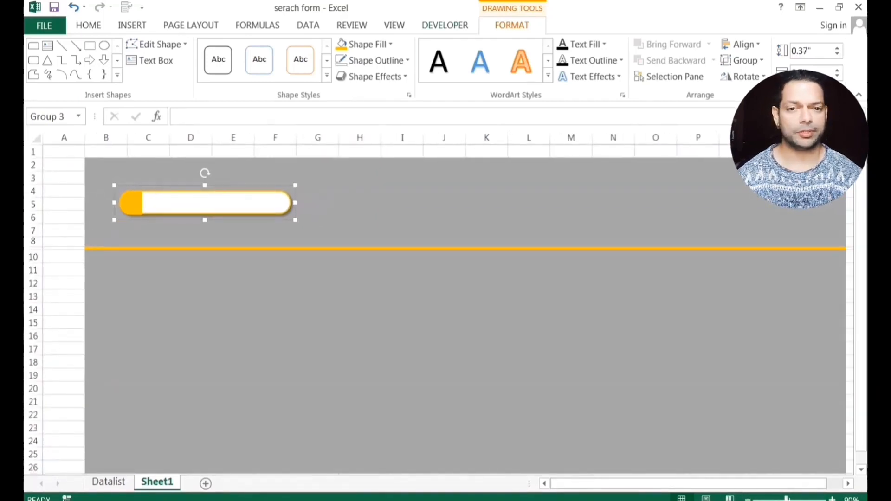
{"action": "left_click", "coordinate": [446, 25]}
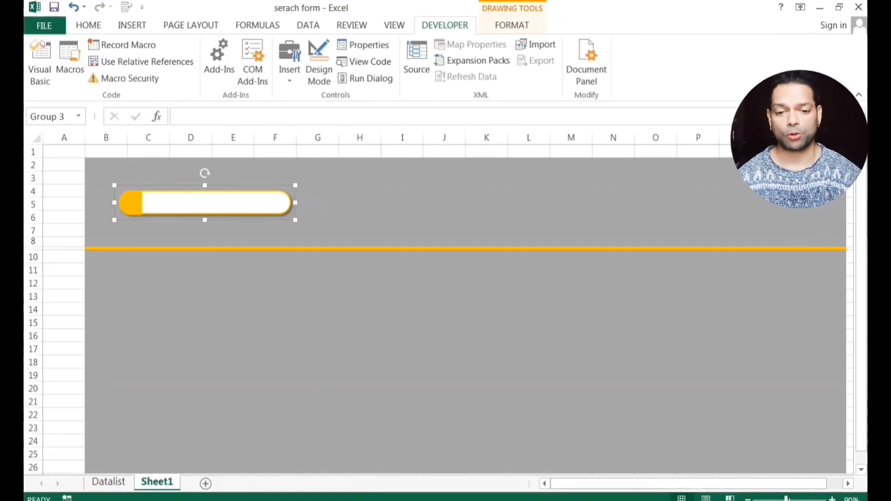
Enable the Developer ribbon tab and show its list of form and ActiveX controls.
{"action": "right_click", "coordinate": [481, 24]}
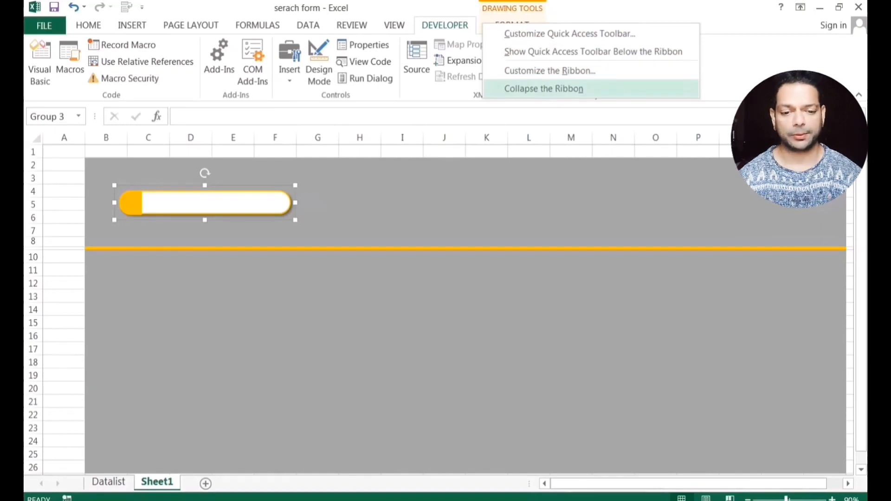
{"action": "left_click", "coordinate": [550, 71]}
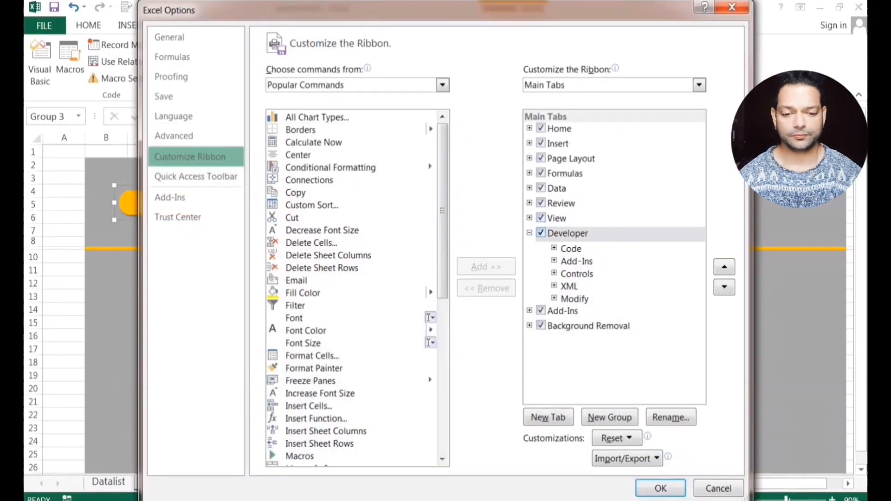
{"action": "left_click", "coordinate": [540, 233]}
{"action": "left_click", "coordinate": [541, 233]}
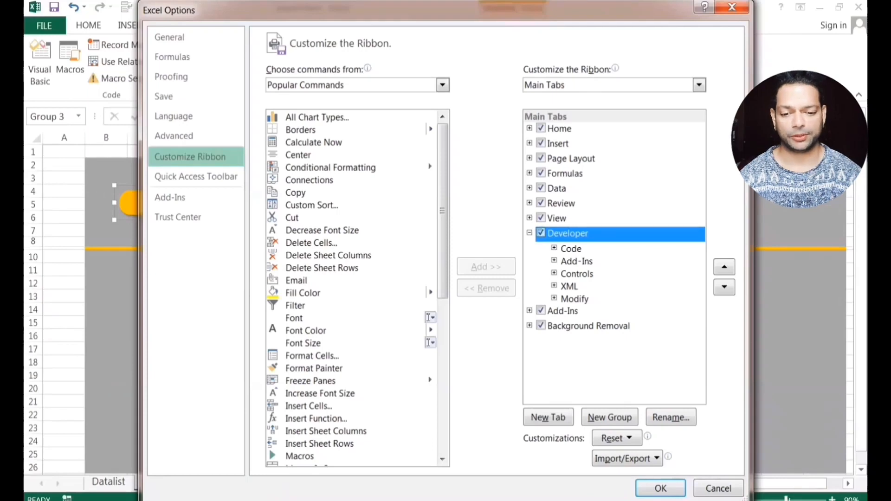
{"action": "left_click", "coordinate": [541, 233]}
{"action": "left_click", "coordinate": [540, 233]}
{"action": "left_click", "coordinate": [541, 233]}
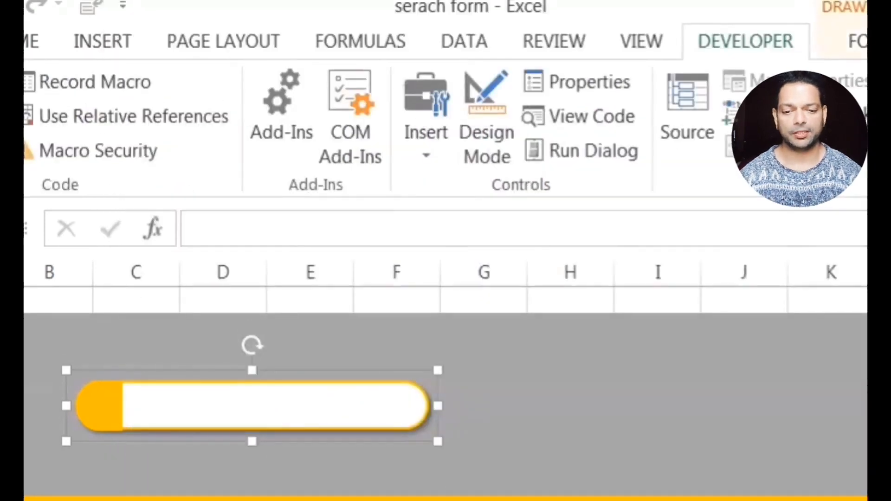
{"action": "left_click", "coordinate": [426, 121]}
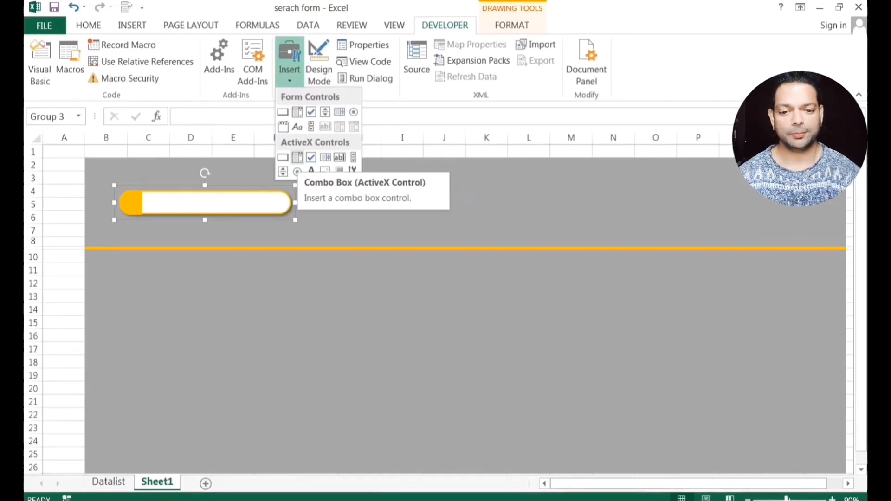
Draw an ActiveX combo box inside the orange search bar, then go to Datalist.
{"action": "left_click", "coordinate": [297, 158]}
{"action": "left_click_drag", "start_coordinate": [145, 192], "coordinate": [282, 214]}
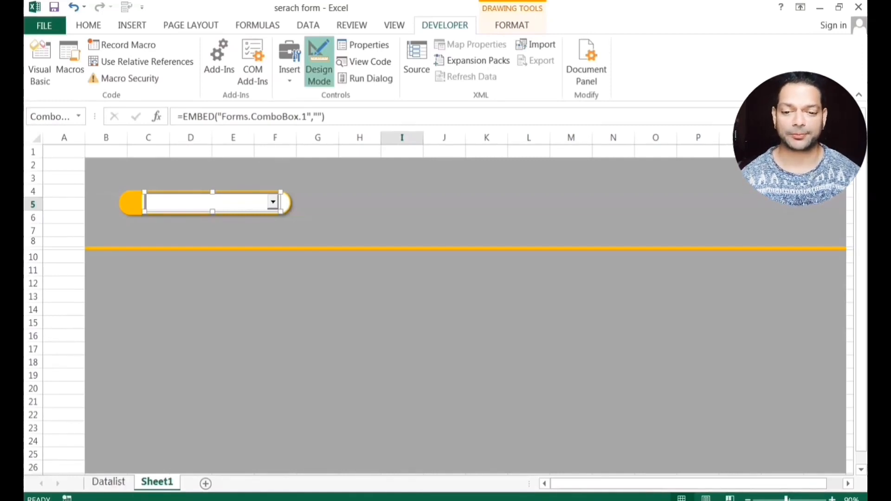
{"action": "left_click", "coordinate": [109, 482]}
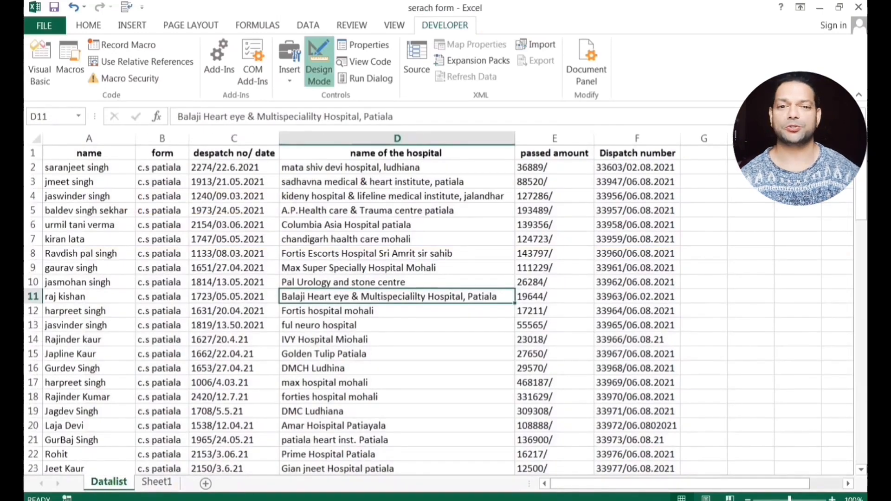
Name the names in A2:A96 'Namelist' using the Name Box.
{"action": "left_click", "coordinate": [95, 166]}
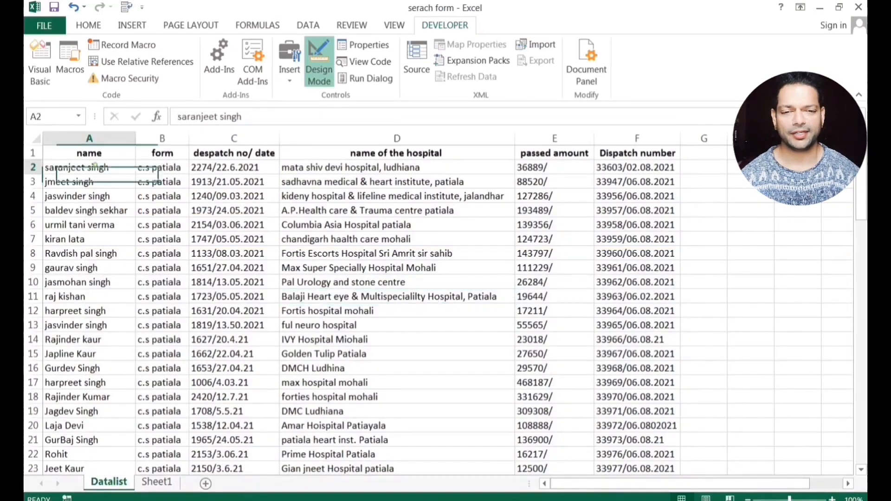
{"action": "left_click_drag", "start_coordinate": [95, 166], "coordinate": [132, 463]}
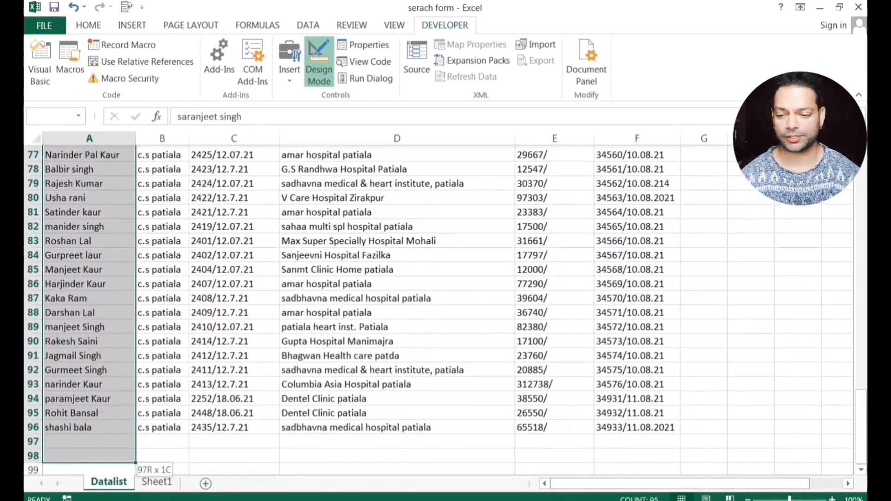
{"action": "left_click", "coordinate": [51, 116]}
{"action": "type", "text": "Namelist"}
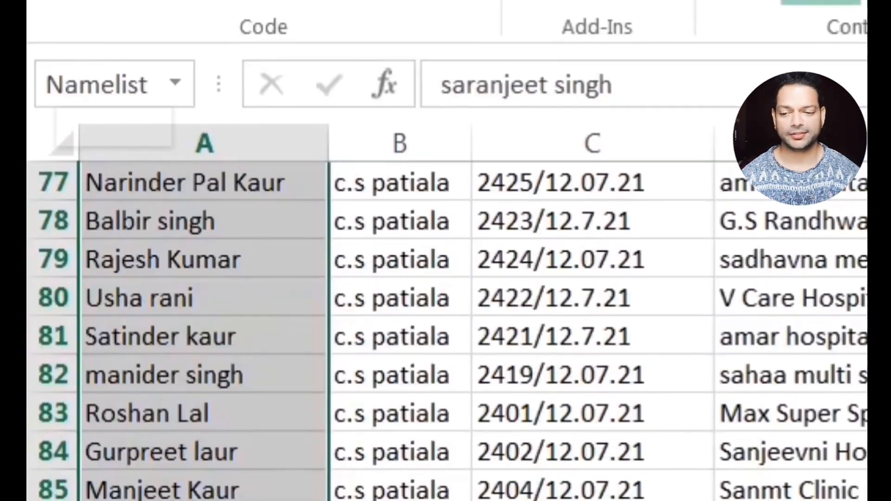
{"action": "key", "text": "Return"}
{"action": "type", "text": "Namel"}
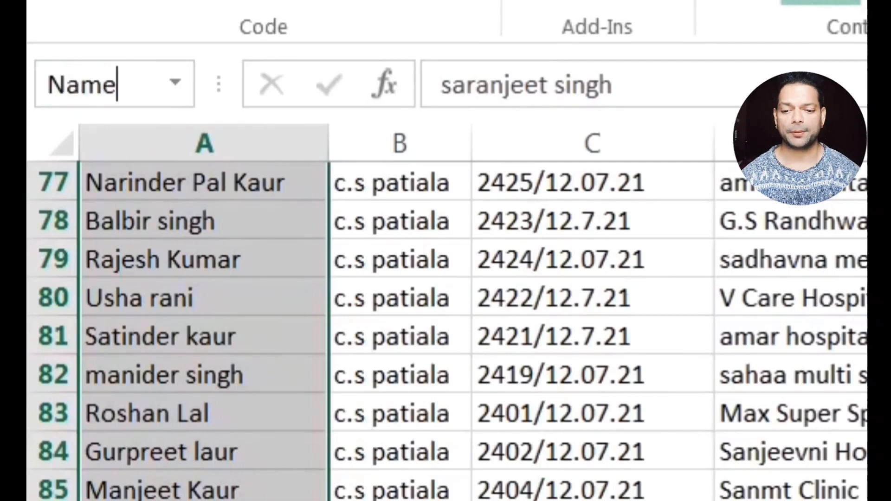
{"action": "type", "text": "ist"}
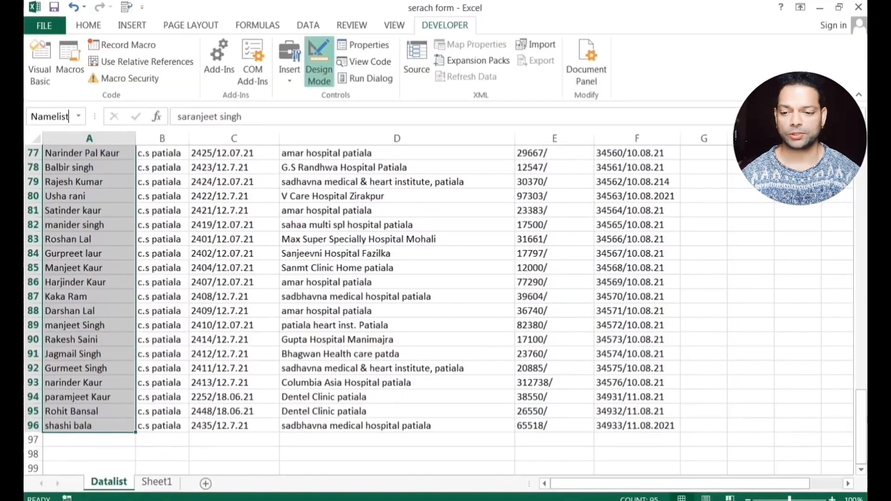
{"action": "key", "text": "Return"}
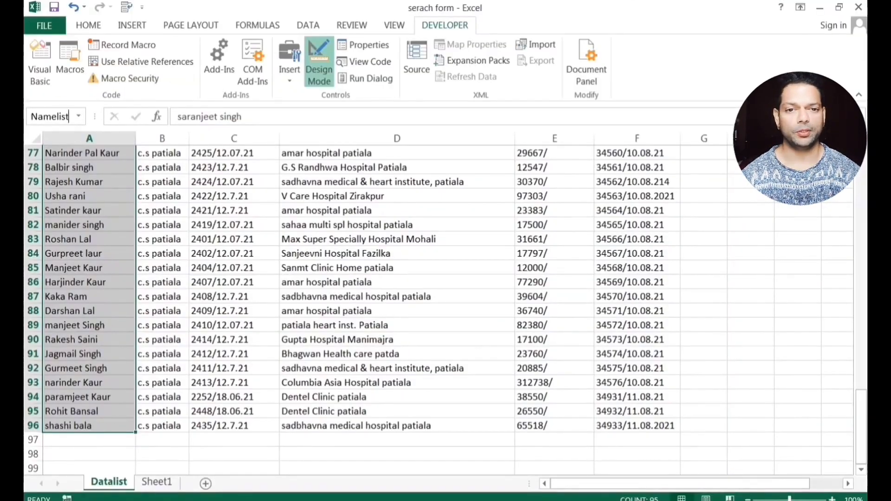
{"action": "key", "text": "Return"}
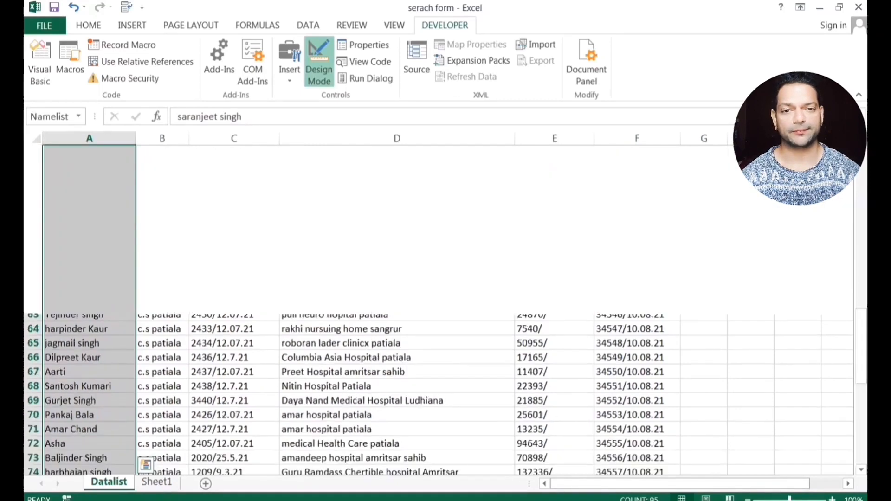
{"action": "left_click", "coordinate": [159, 225]}
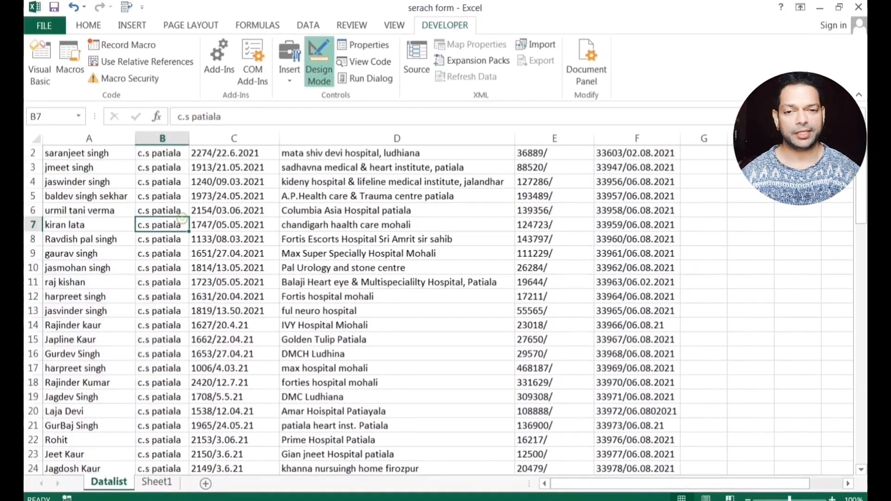
{"action": "scroll", "coordinate": [159, 224], "scroll_direction": "up", "scroll_amount": 1}
Select the whole table A2:F96 and name it 'Datalist'.
{"action": "left_click", "coordinate": [89, 168]}
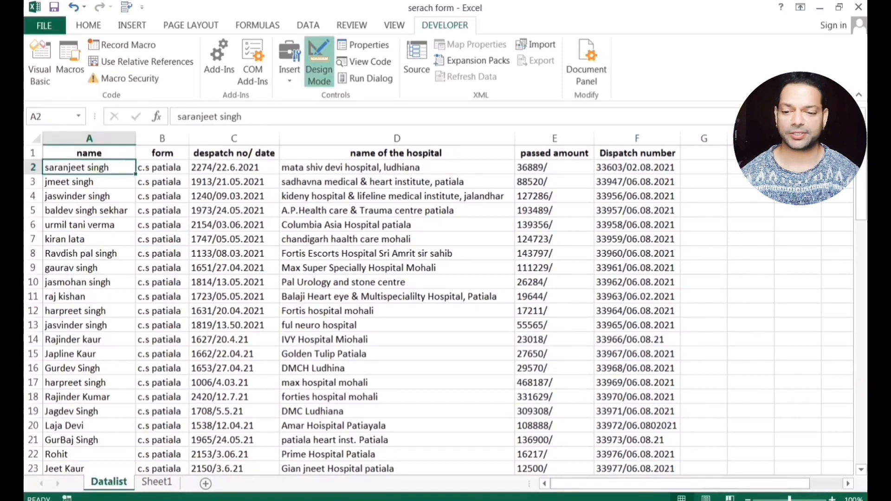
{"action": "left_click_drag", "start_coordinate": [100, 160], "coordinate": [100, 304]}
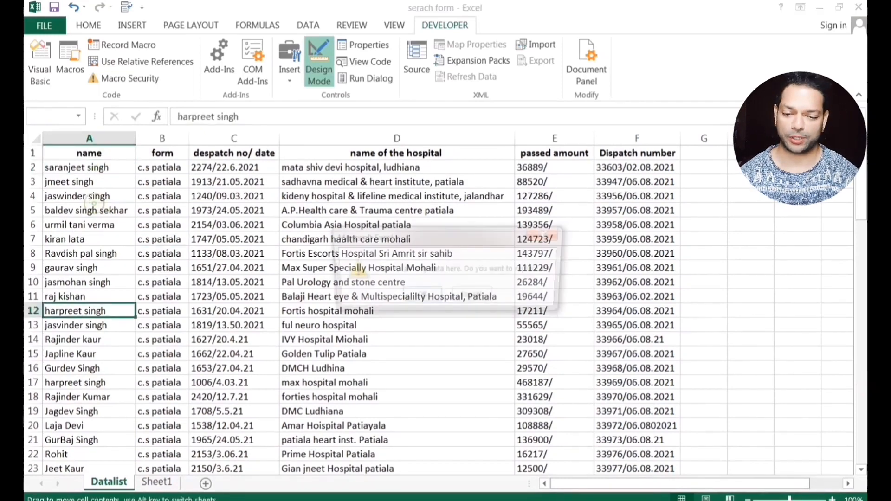
{"action": "left_click", "coordinate": [474, 297]}
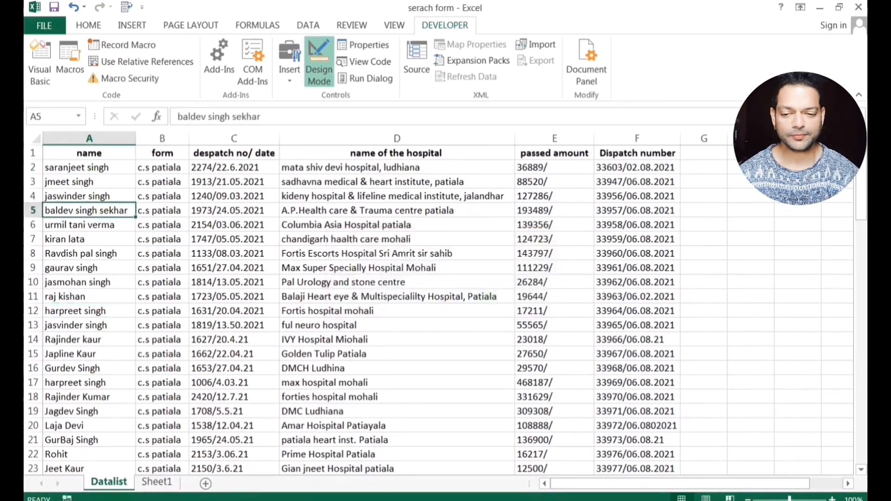
{"action": "left_click_drag", "start_coordinate": [86, 210], "coordinate": [86, 325]}
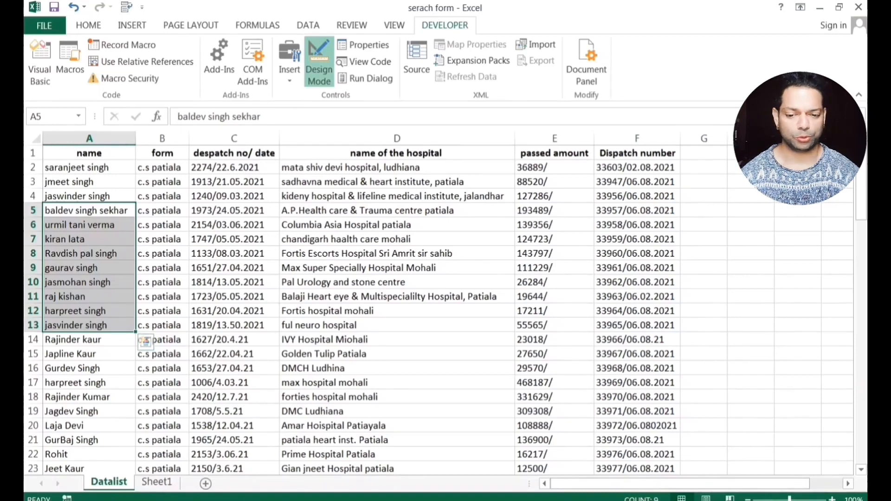
{"action": "left_click", "coordinate": [92, 196]}
{"action": "left_click", "coordinate": [93, 166]}
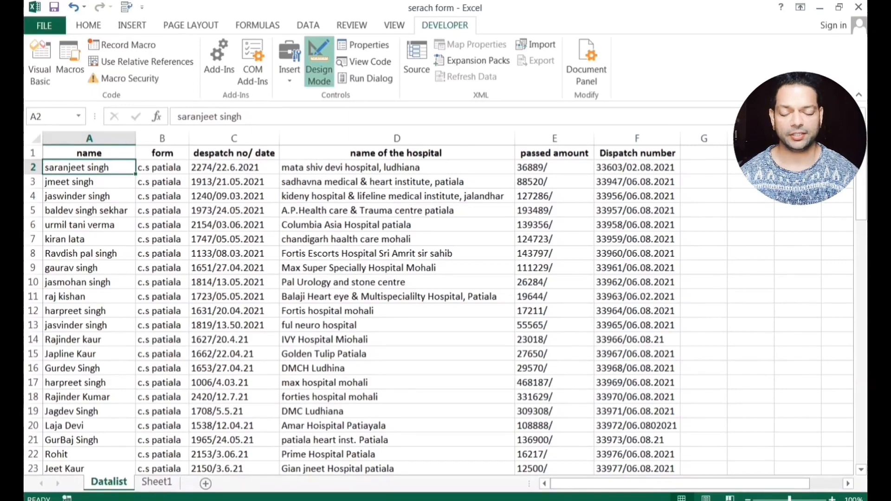
{"action": "left_click_drag", "start_coordinate": [92, 167], "coordinate": [675, 442]}
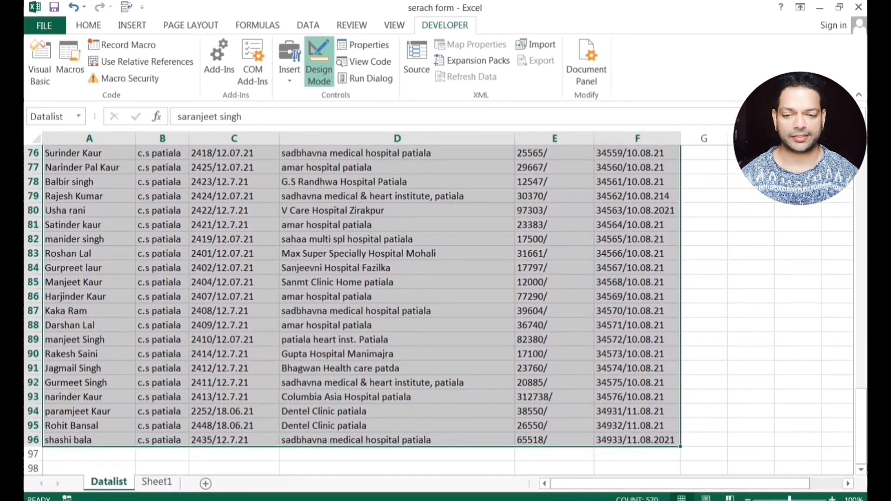
{"action": "left_click", "coordinate": [65, 116]}
{"action": "type", "text": "da"}
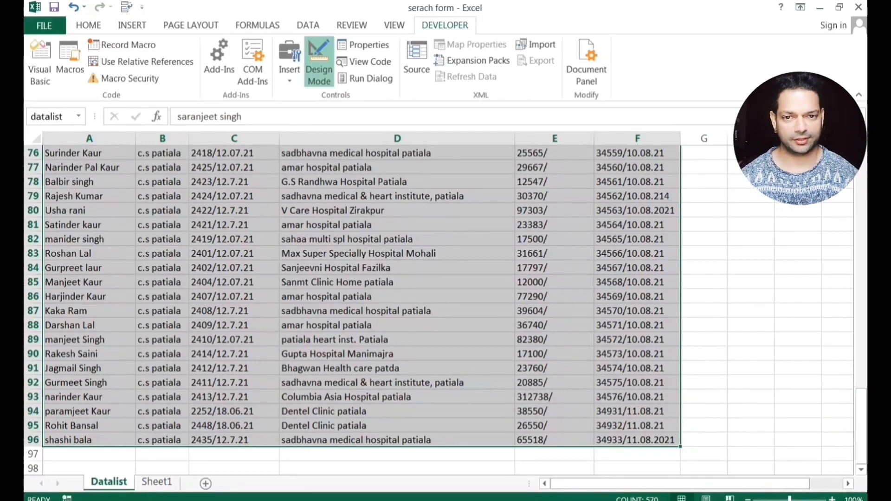
{"action": "key", "text": "Return"}
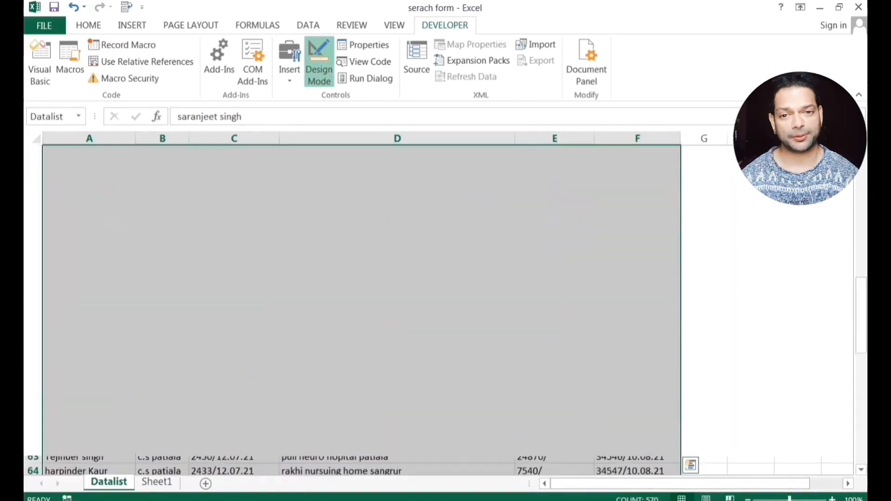
{"action": "left_click", "coordinate": [234, 282]}
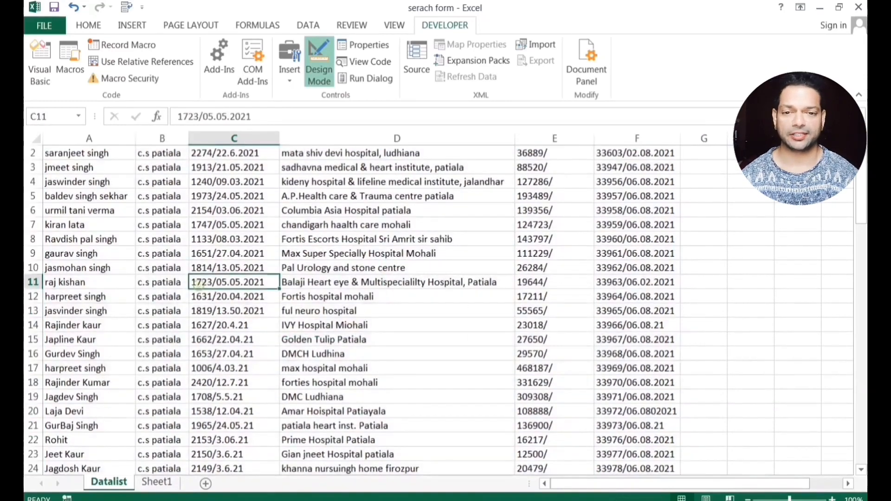
{"action": "scroll", "coordinate": [234, 282], "scroll_direction": "up", "scroll_amount": 1}
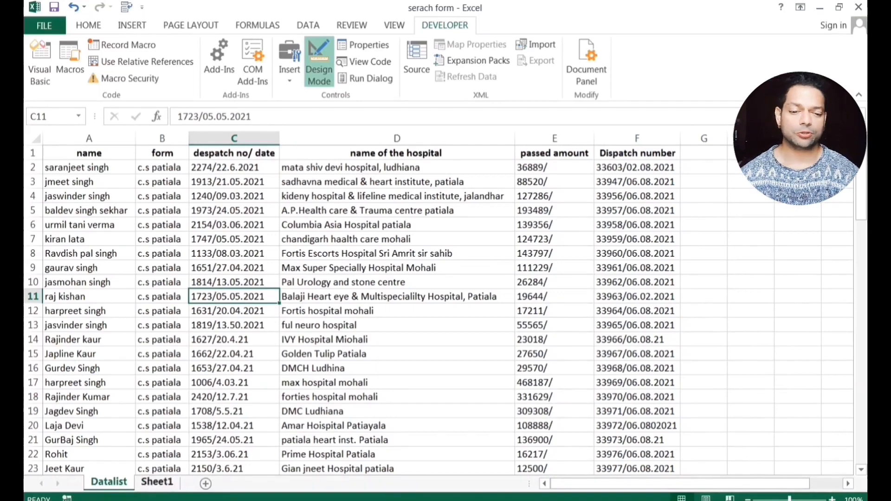
Rename the Sheet1 tab to 'SearchForm', then return to the Datalist sheet.
{"action": "right_click", "coordinate": [157, 481]}
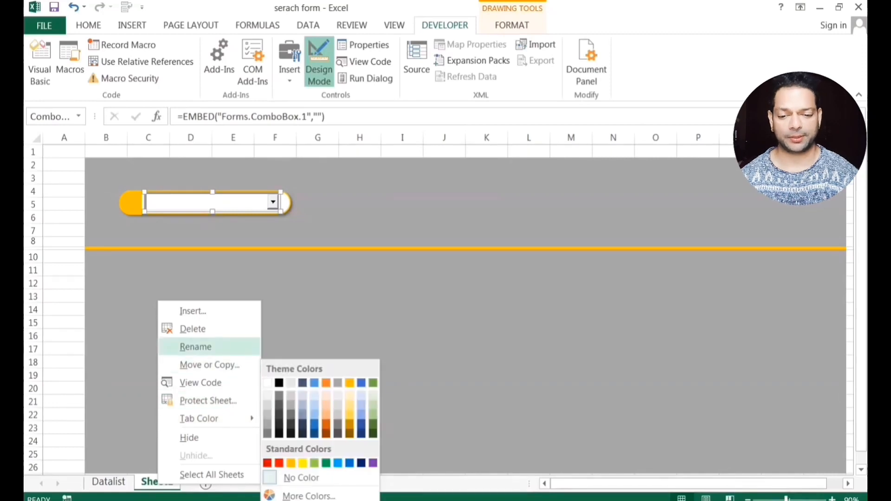
{"action": "left_click", "coordinate": [196, 347]}
{"action": "type", "text": "Searc"}
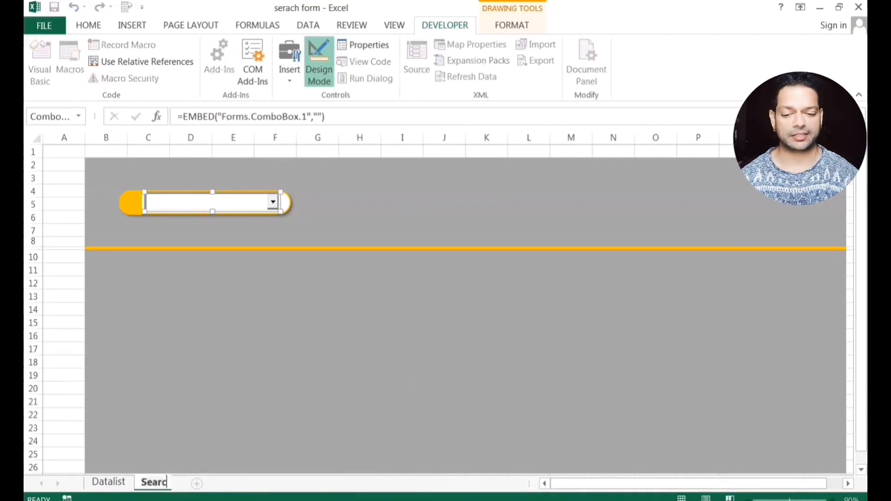
{"action": "type", "text": "hForm"}
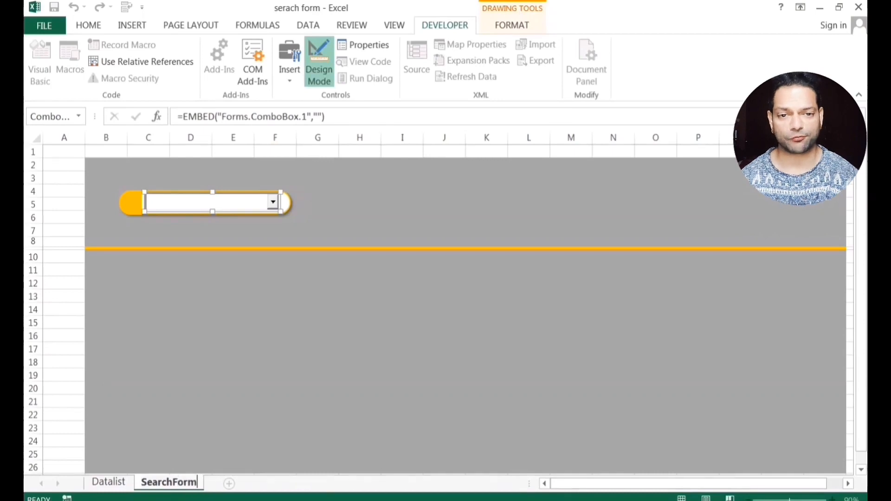
{"action": "left_click", "coordinate": [228, 330]}
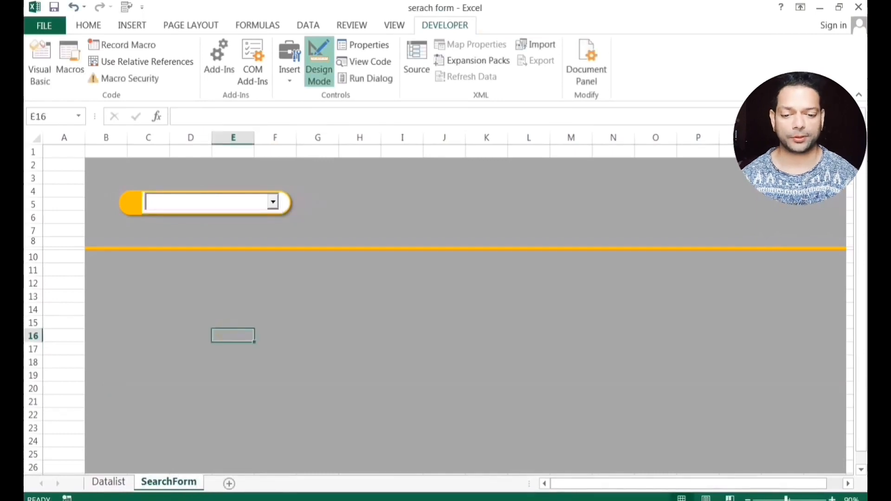
{"action": "left_click", "coordinate": [108, 481]}
Check the Datalist and Namelist ranges from the Name Box list, then return to SearchForm.
{"action": "left_click", "coordinate": [69, 181]}
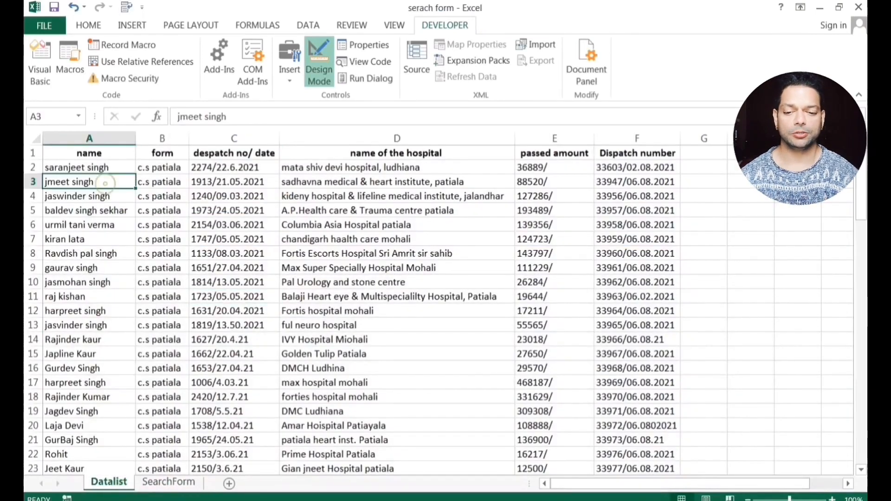
{"action": "left_click", "coordinate": [79, 117]}
{"action": "left_click", "coordinate": [67, 131]}
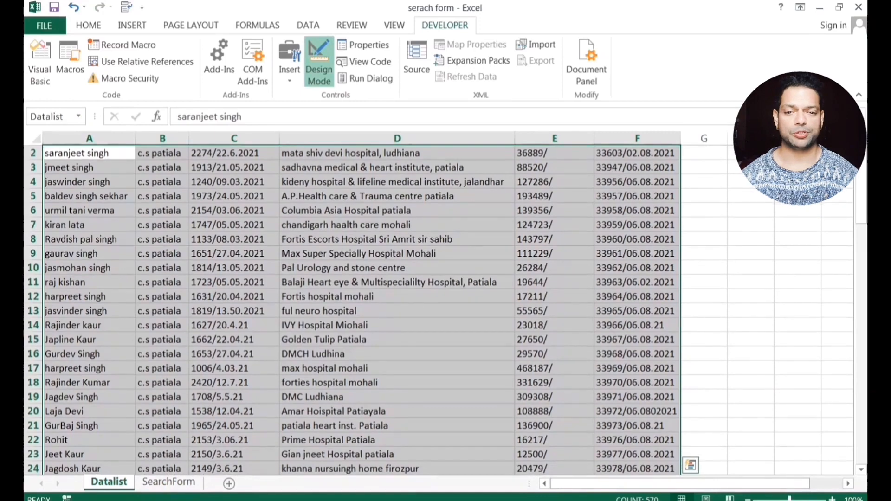
{"action": "left_click", "coordinate": [78, 117]}
{"action": "left_click", "coordinate": [50, 149]}
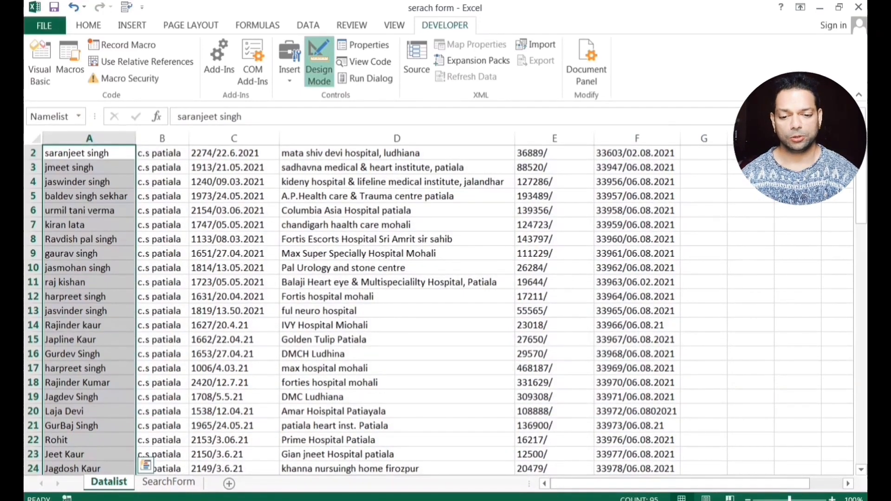
{"action": "left_click", "coordinate": [78, 117]}
{"action": "left_click", "coordinate": [70, 131]}
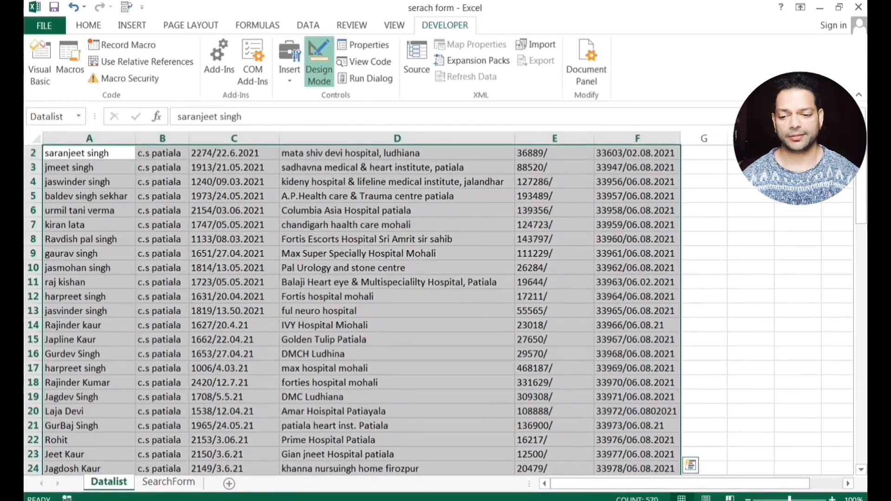
{"action": "left_click", "coordinate": [78, 117]}
{"action": "left_click", "coordinate": [49, 148]}
{"action": "scroll", "coordinate": [438, 309], "scroll_direction": "up", "scroll_amount": 1}
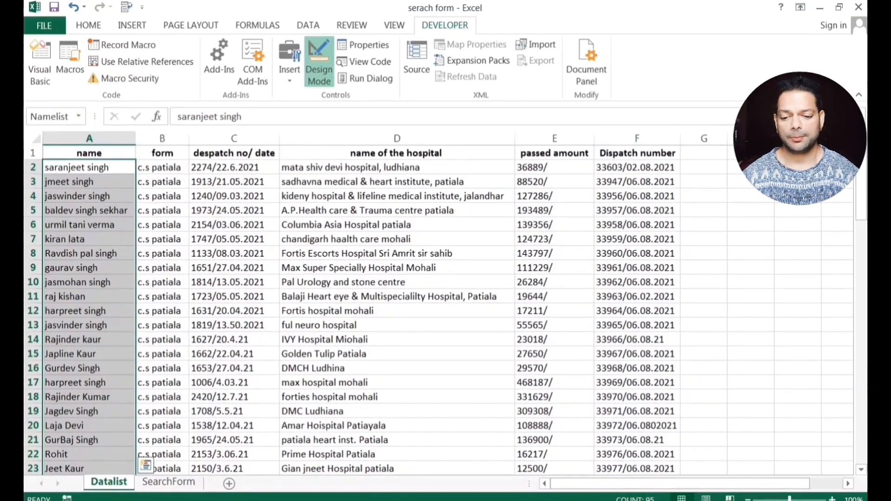
{"action": "left_click", "coordinate": [111, 268]}
{"action": "left_click", "coordinate": [179, 480]}
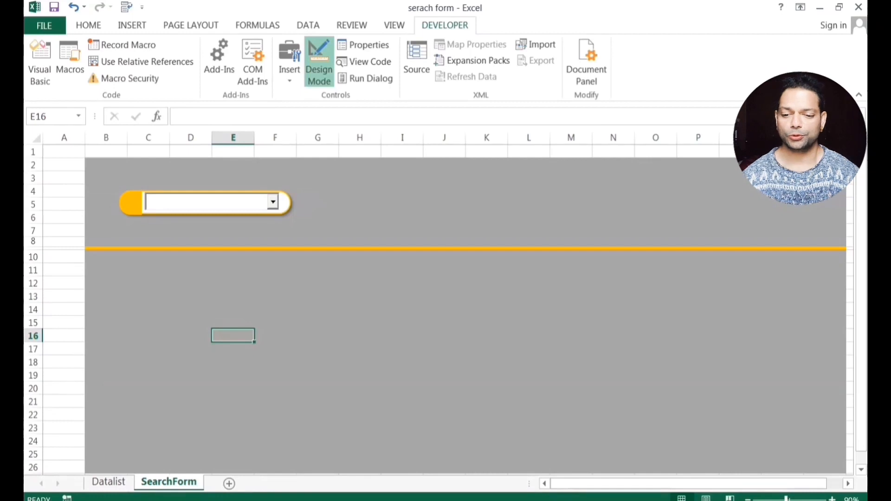
Set the name dropdown's LinkedCell property to B2.
{"action": "right_click", "coordinate": [256, 200]}
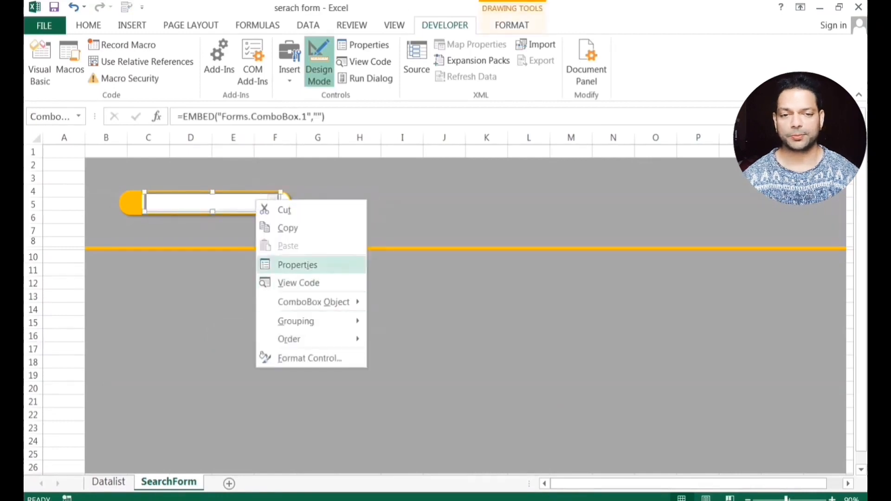
{"action": "left_click", "coordinate": [298, 265]}
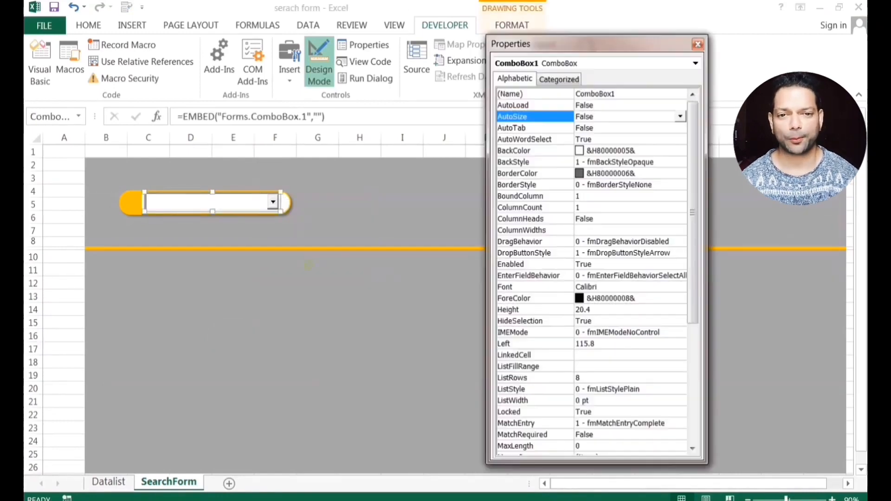
{"action": "scroll", "coordinate": [592, 269], "scroll_direction": "down", "scroll_amount": 3}
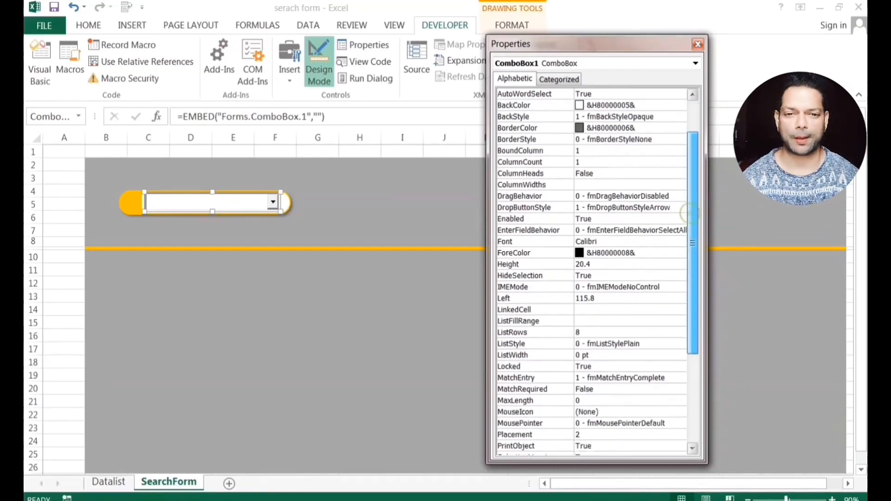
{"action": "left_click", "coordinate": [590, 252]}
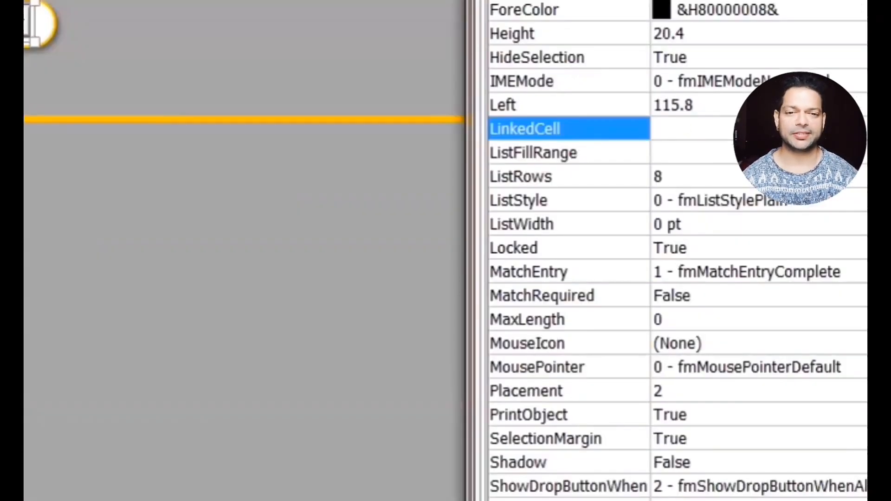
{"action": "left_click", "coordinate": [684, 128]}
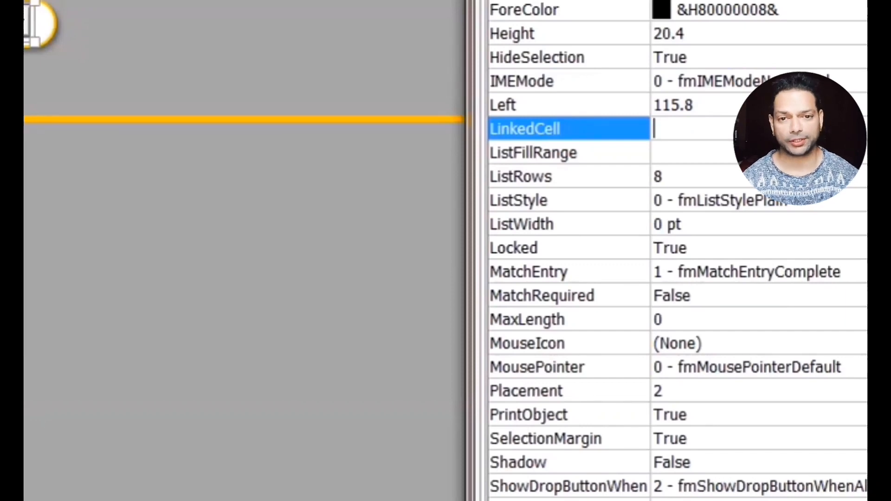
{"action": "left_click", "coordinate": [868, 272]}
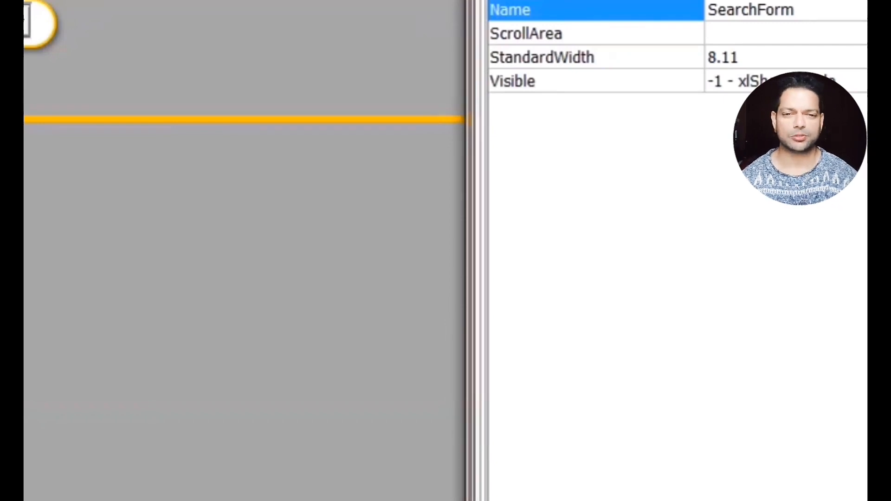
{"action": "left_click", "coordinate": [27, 21]}
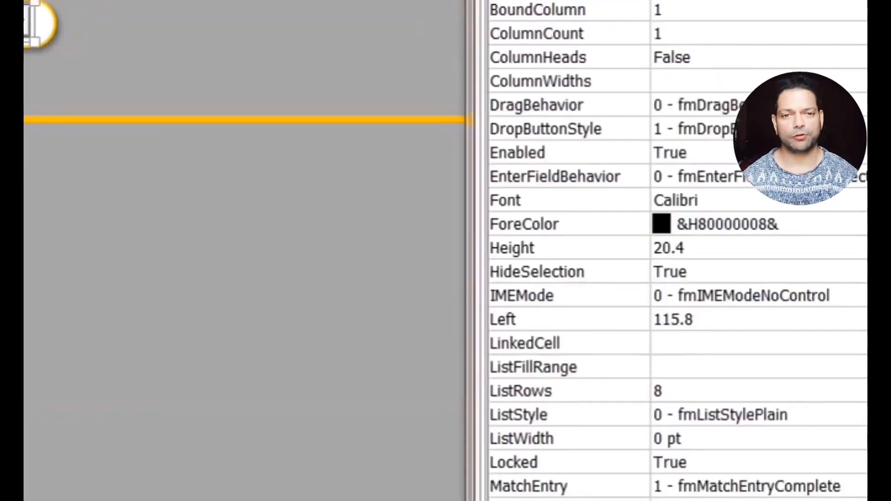
{"action": "left_click", "coordinate": [678, 346]}
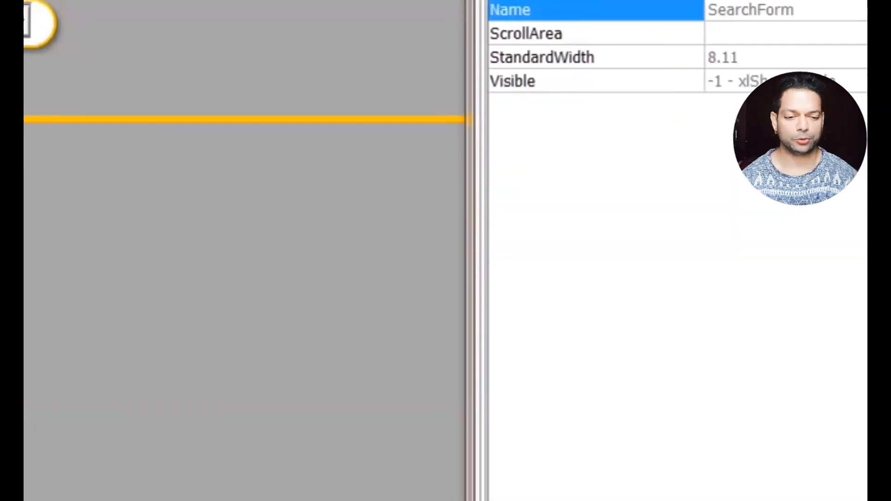
{"action": "left_click", "coordinate": [27, 21]}
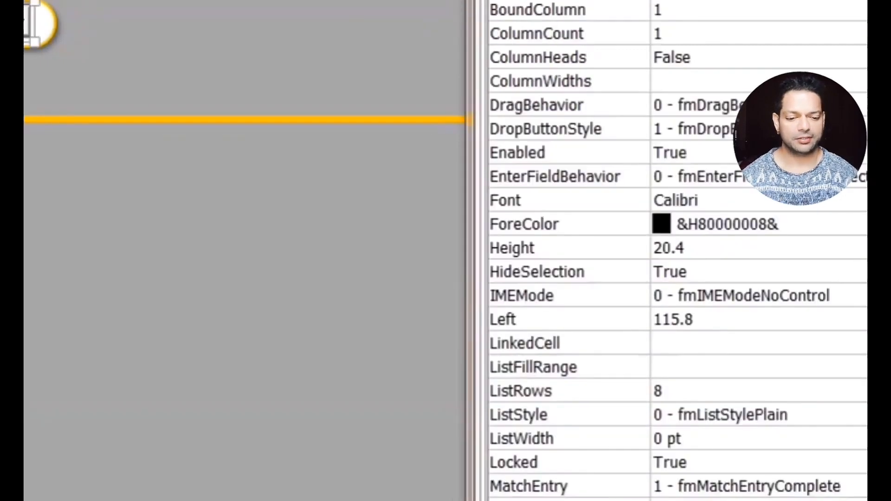
{"action": "left_click", "coordinate": [676, 343]}
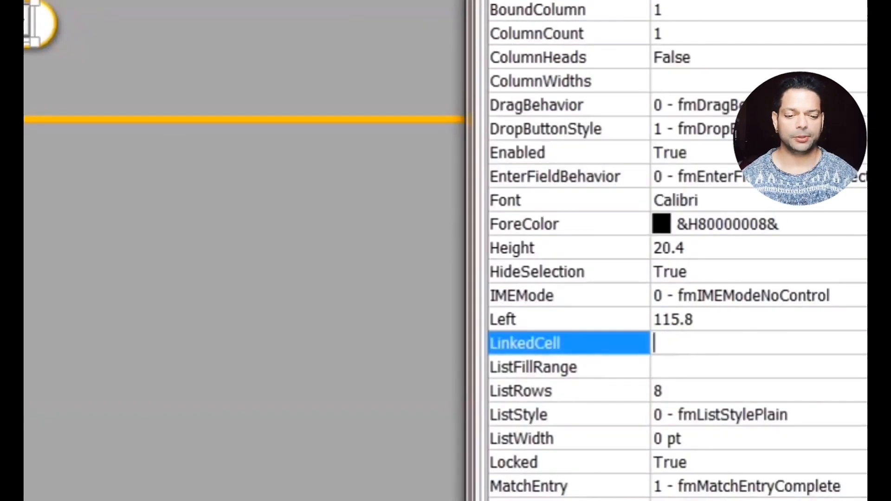
{"action": "type", "text": "B2"}
{"action": "left_click", "coordinate": [674, 366]}
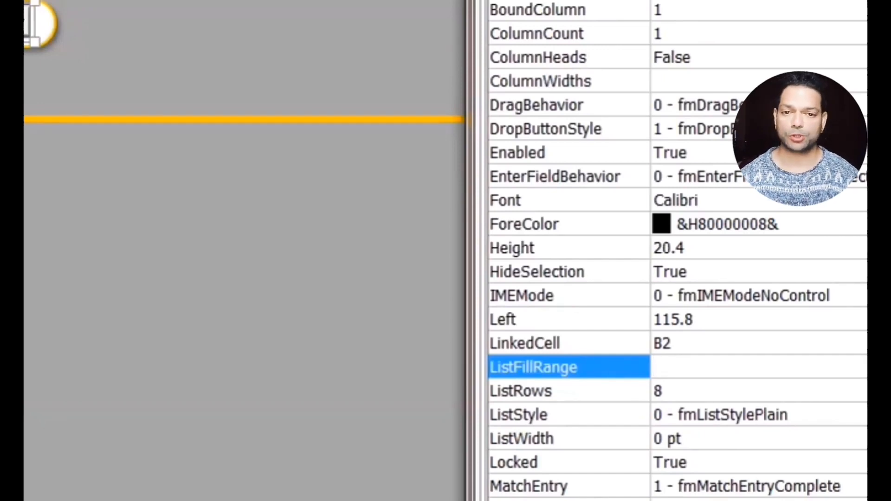
Set the dropdown's ListFillRange to Namelist.
{"action": "type", "text": "Datalist"}
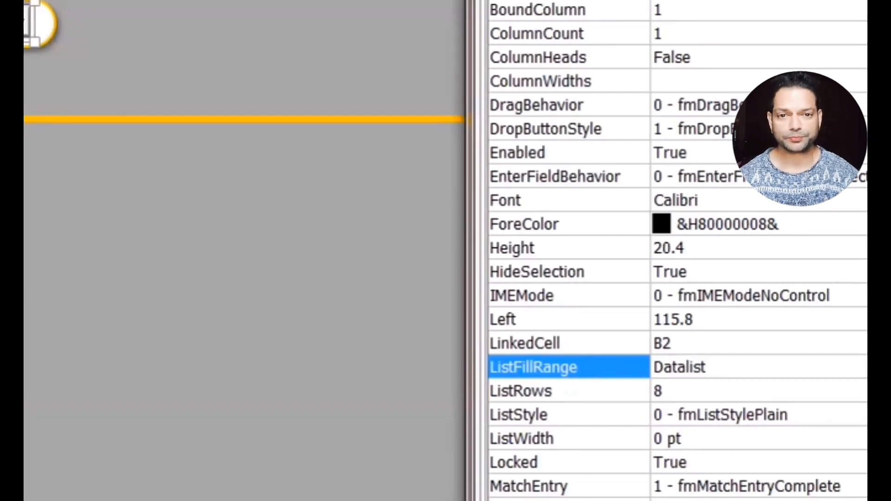
{"action": "key", "text": "BackSpace"}
{"action": "key", "text": "BackSpace"}
{"action": "key", "text": "BackSpace"}
{"action": "key", "text": "BackSpace"}
{"action": "key", "text": "BackSpace"}
{"action": "key", "text": "BackSpace"}
{"action": "key", "text": "BackSpace"}
{"action": "key", "text": "BackSpace"}
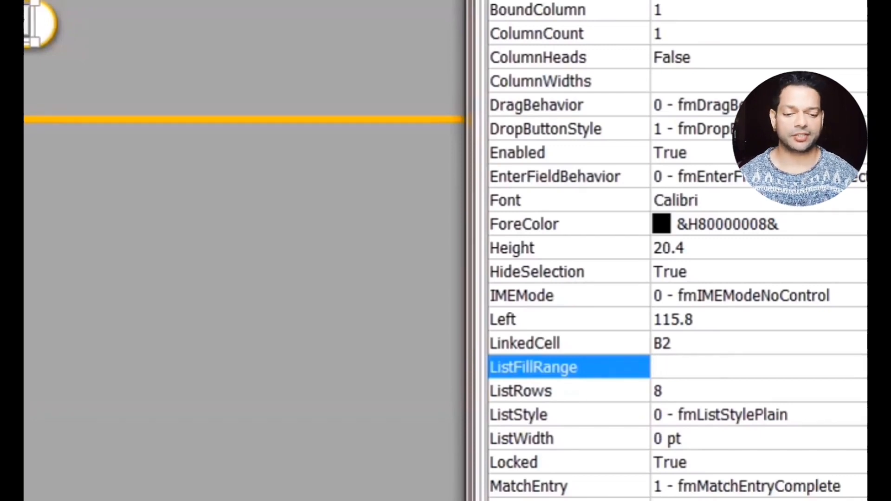
{"action": "type", "text": "Namel"}
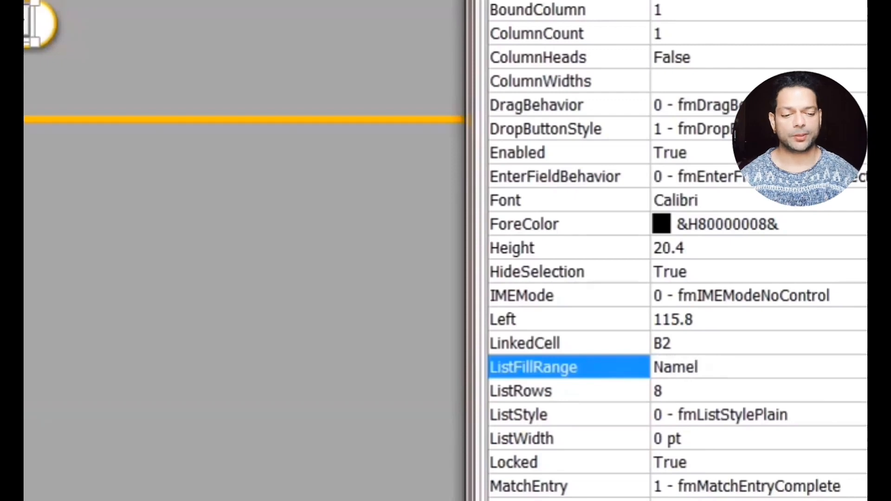
{"action": "key", "text": "BackSpace"}
{"action": "type", "text": "list"}
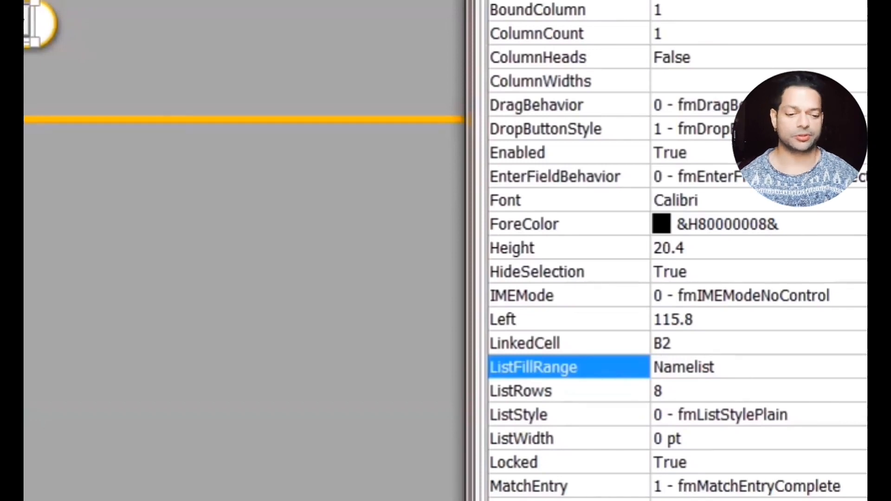
{"action": "left_click", "coordinate": [772, 443]}
Change the dropdown's SpecialEffect to 0 - Flat and close the Properties window.
{"action": "scroll", "coordinate": [772, 443], "scroll_direction": "down", "scroll_amount": 2}
{"action": "scroll", "coordinate": [772, 443], "scroll_direction": "down", "scroll_amount": 3}
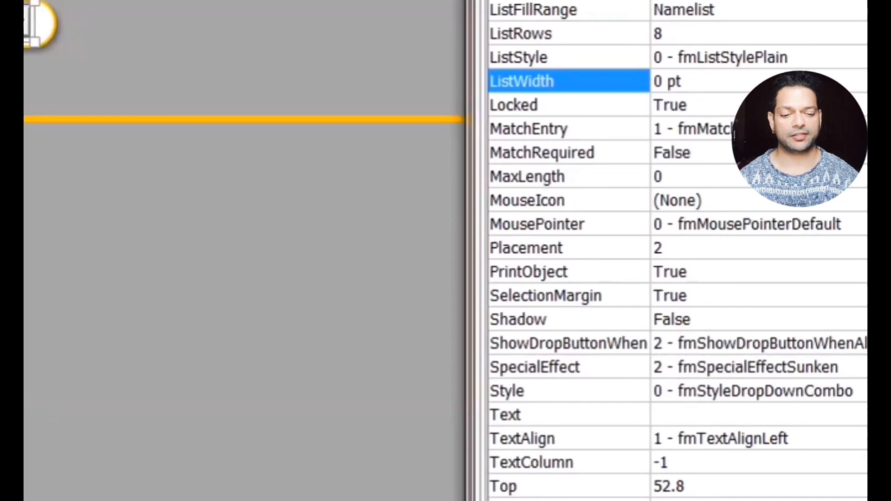
{"action": "left_click", "coordinate": [742, 367]}
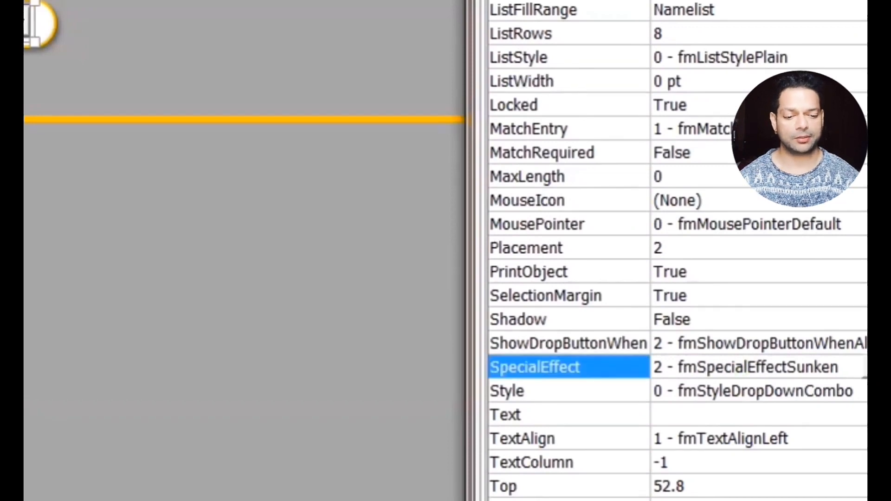
{"action": "left_click", "coordinate": [858, 366]}
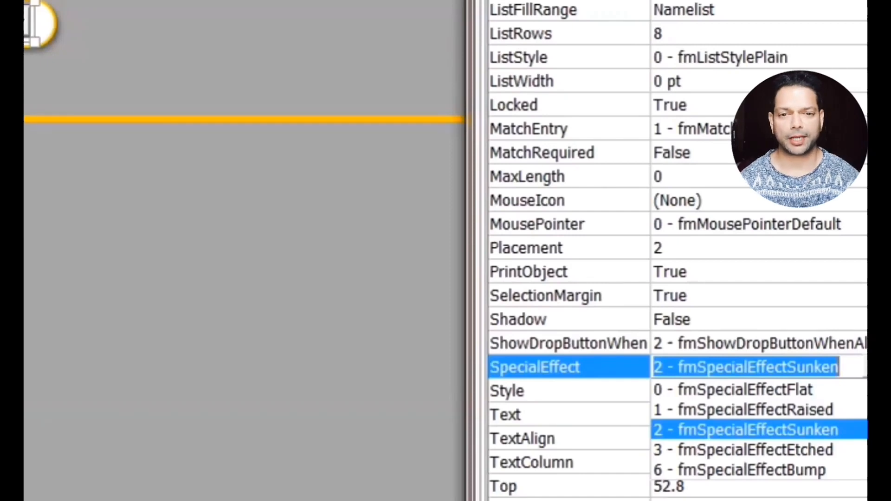
{"action": "left_click", "coordinate": [797, 390]}
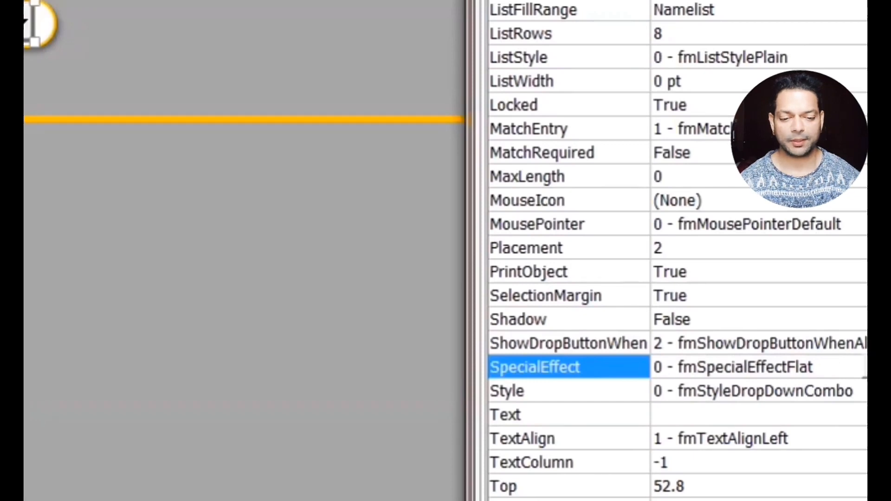
{"action": "key", "text": "alt+F4"}
{"action": "mouse_move", "coordinate": [125, 500]}
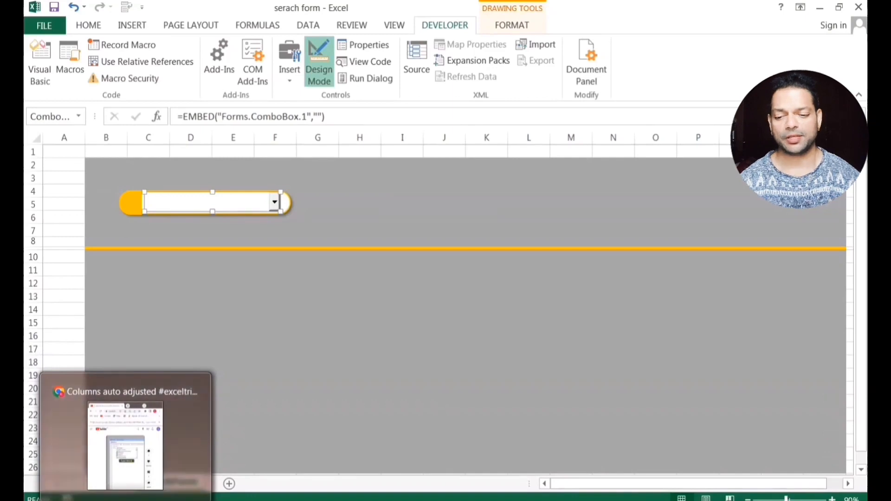
Check the named ranges on the Datalist sheet, then turn off Design Mode on SearchForm.
{"action": "left_click", "coordinate": [108, 482]}
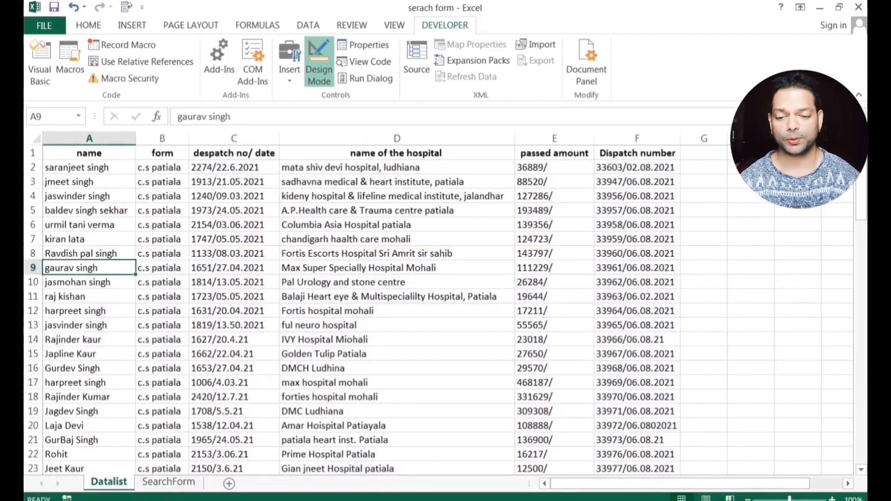
{"action": "left_click", "coordinate": [79, 116]}
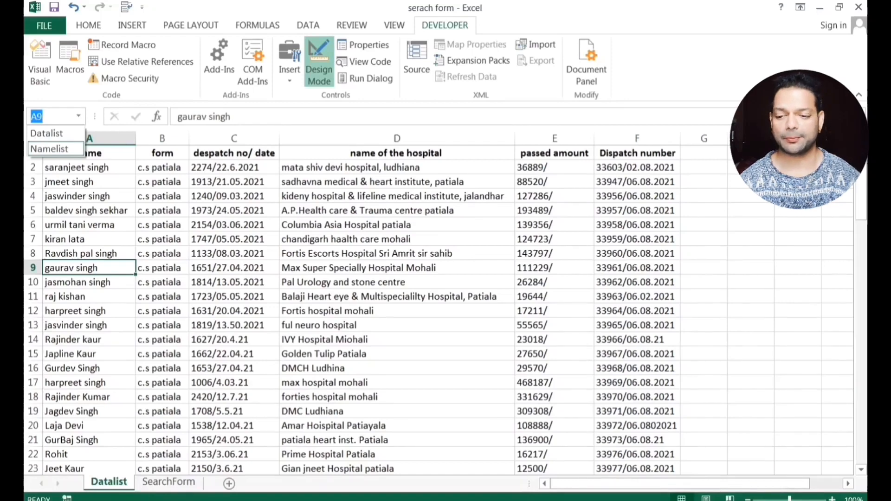
{"action": "left_click", "coordinate": [169, 481]}
{"action": "left_click", "coordinate": [168, 482]}
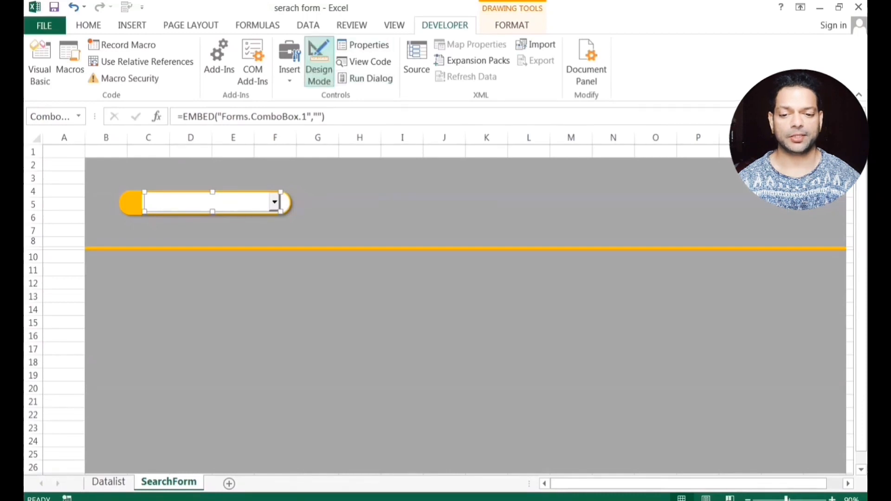
{"action": "left_click", "coordinate": [320, 65]}
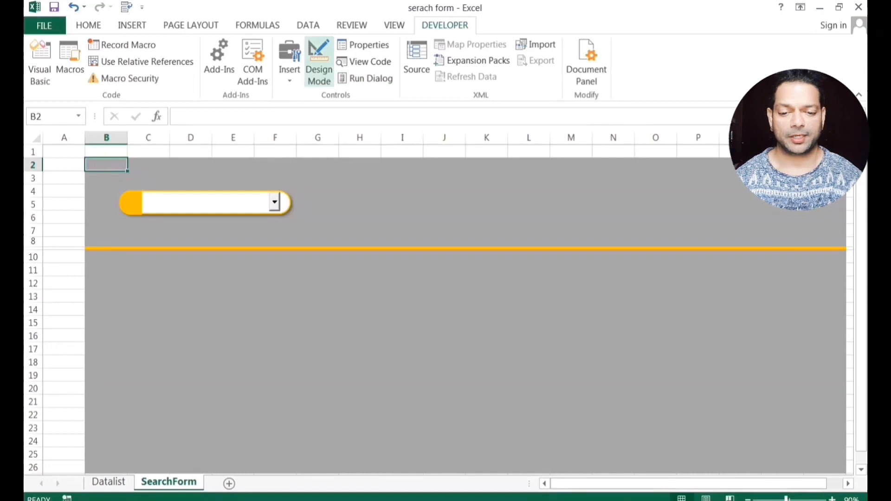
Scroll through the names in the dropdown, then narrow column A almost to zero width.
{"action": "left_click", "coordinate": [275, 202]}
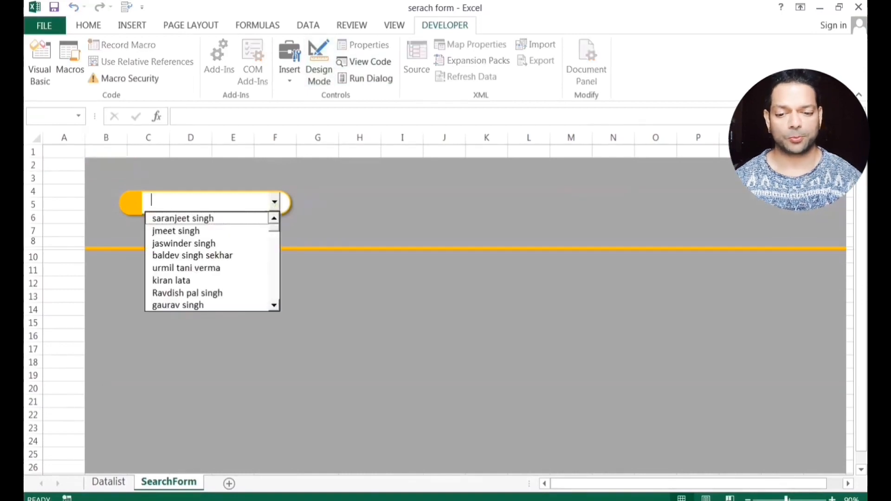
{"action": "scroll", "coordinate": [212, 261], "scroll_direction": "down", "scroll_amount": 6}
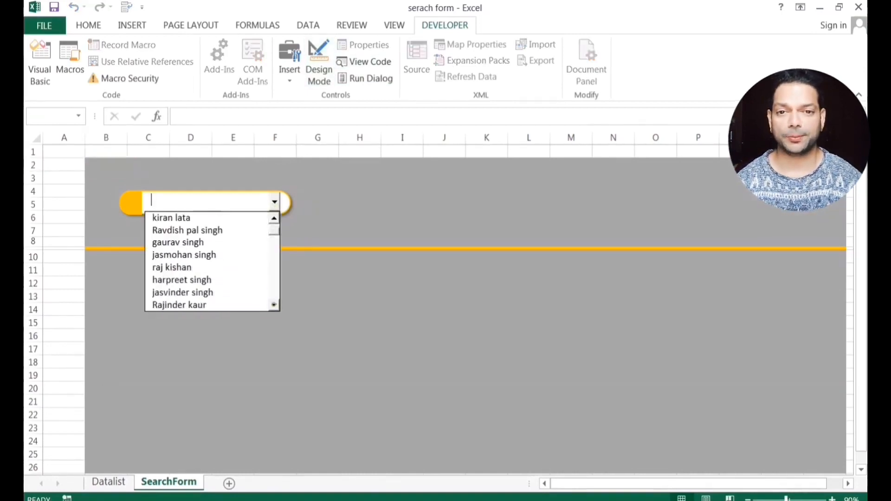
{"action": "scroll", "coordinate": [212, 261], "scroll_direction": "down", "scroll_amount": 4}
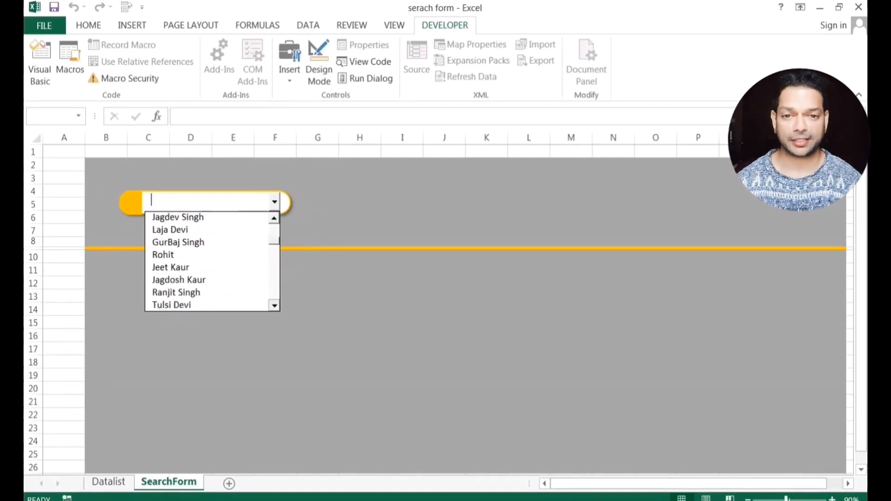
{"action": "scroll", "coordinate": [212, 262], "scroll_direction": "down", "scroll_amount": 4}
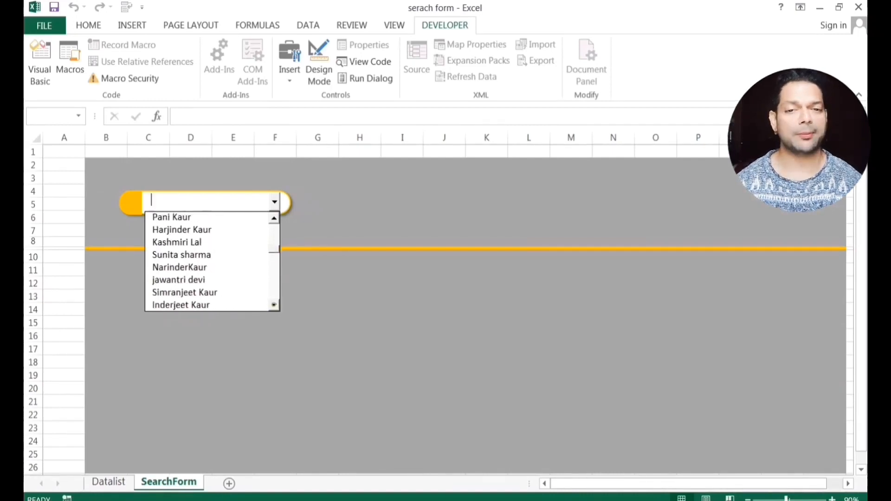
{"action": "scroll", "coordinate": [212, 261], "scroll_direction": "down", "scroll_amount": 4}
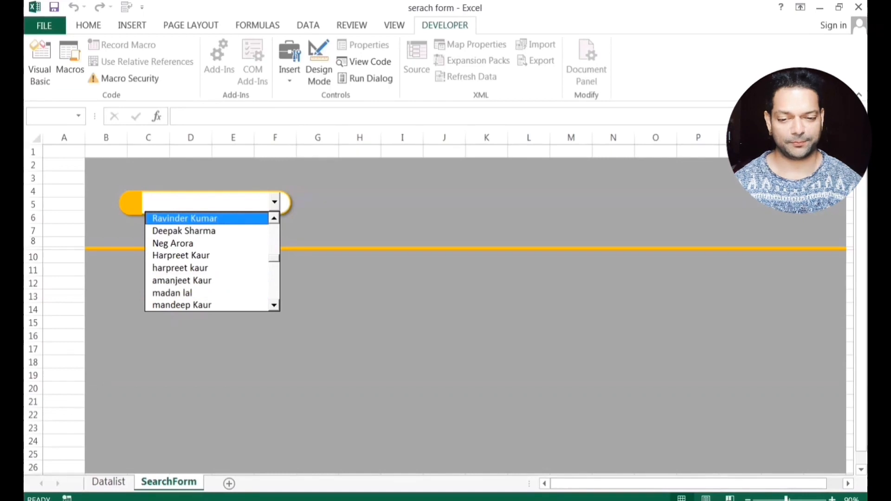
{"action": "left_click_drag", "start_coordinate": [85, 138], "coordinate": [34, 149]}
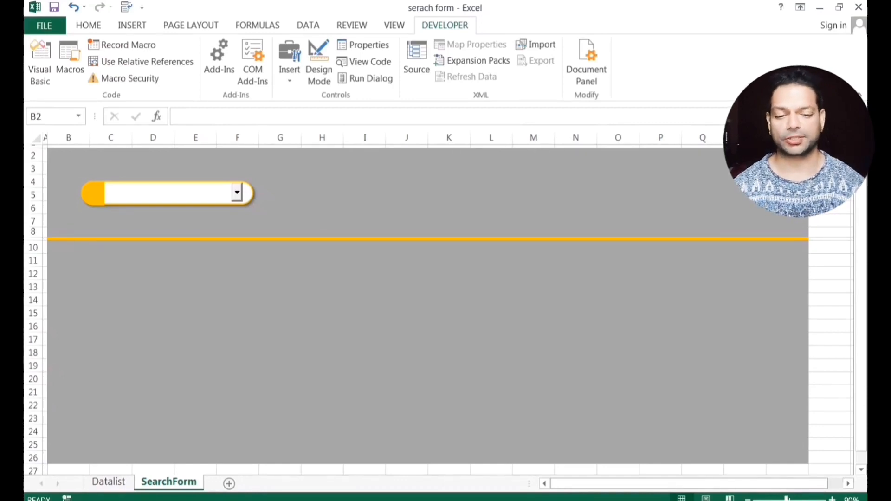
Set the dropdown group's position property to 'Don't move or size with cells'.
{"action": "left_click", "coordinate": [246, 191]}
{"action": "right_click", "coordinate": [249, 191]}
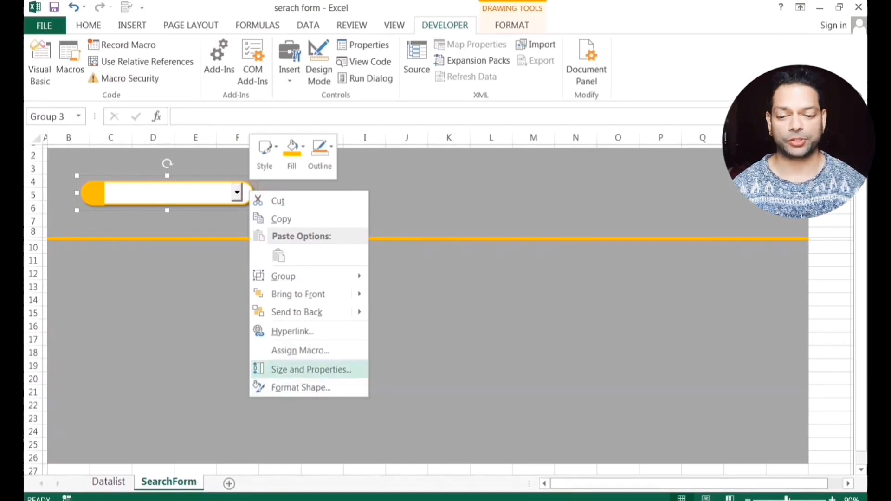
{"action": "left_click", "coordinate": [310, 370]}
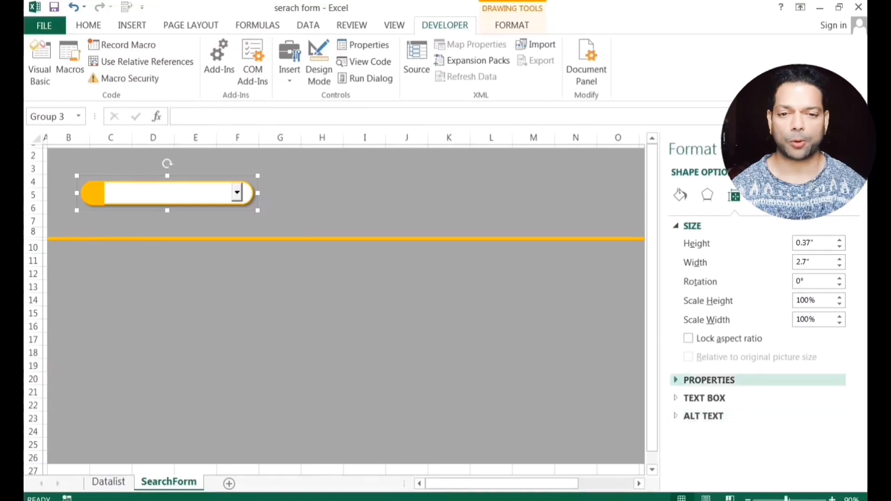
{"action": "left_click", "coordinate": [709, 380]}
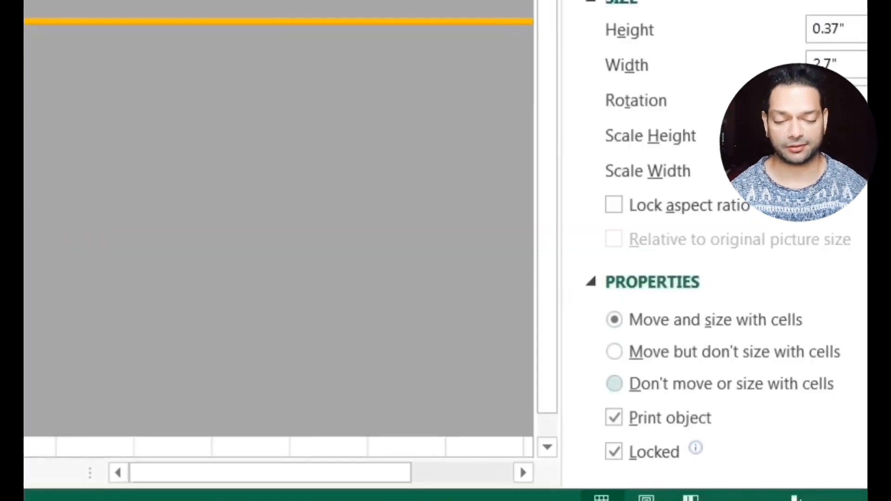
{"action": "left_click", "coordinate": [614, 384]}
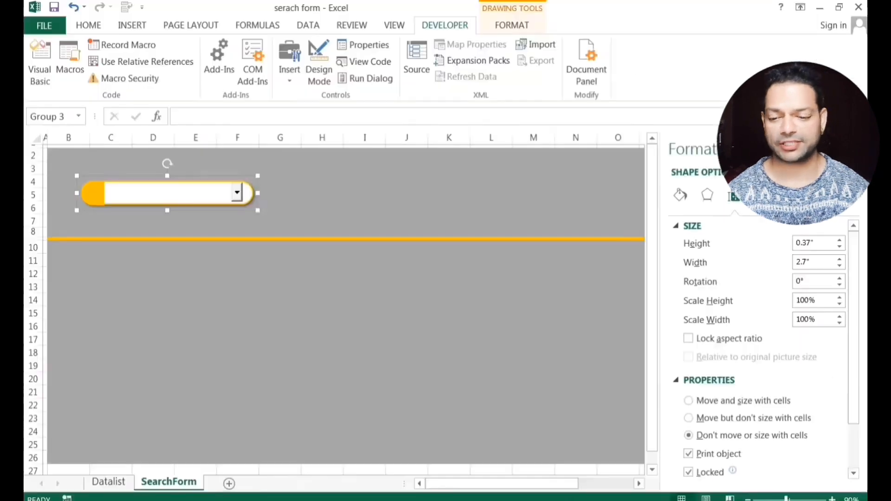
{"action": "left_click", "coordinate": [858, 151]}
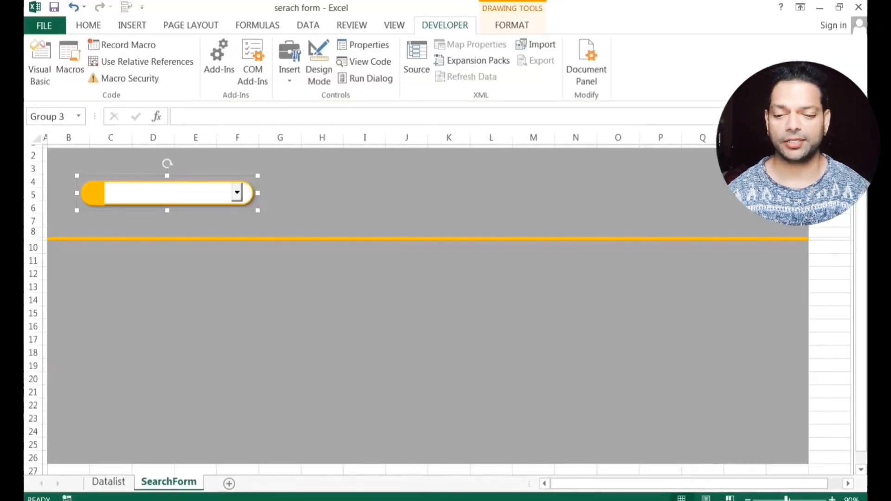
{"action": "left_click", "coordinate": [110, 274]}
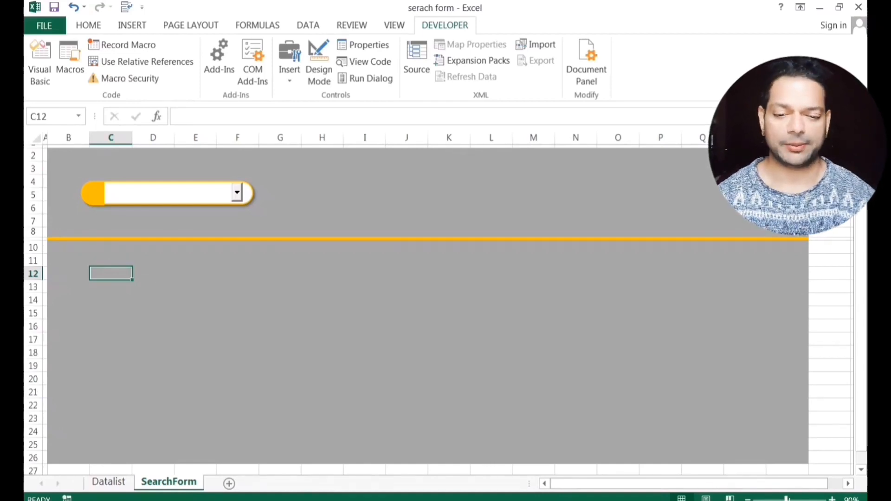
Merge B12:C12, narrow column D, and put a colon in D12.
{"action": "left_click_drag", "start_coordinate": [69, 273], "coordinate": [111, 273]}
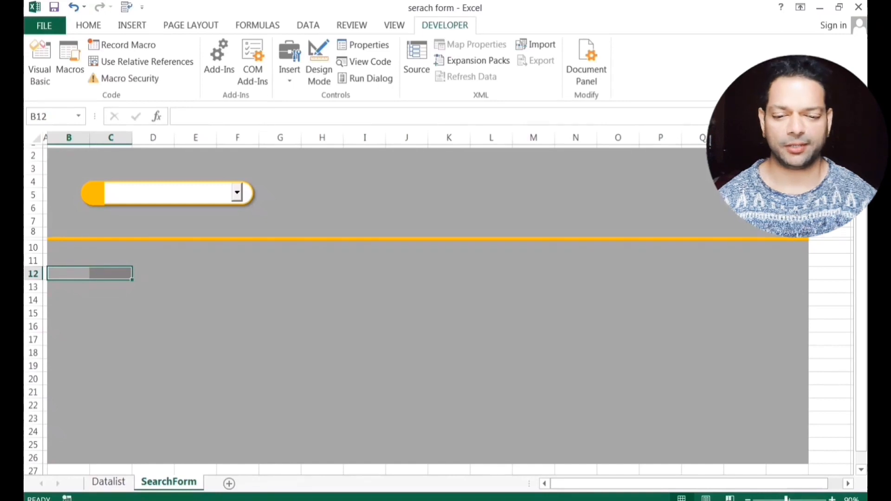
{"action": "left_click", "coordinate": [91, 24]}
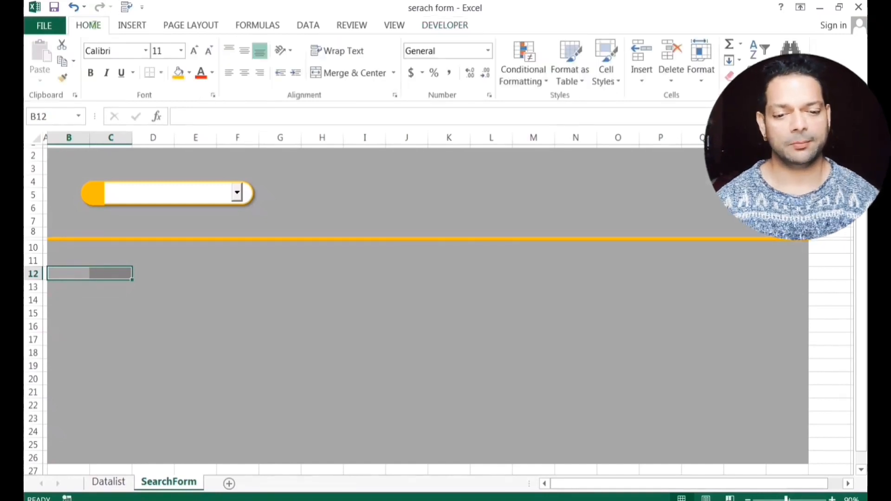
{"action": "left_click", "coordinate": [353, 73]}
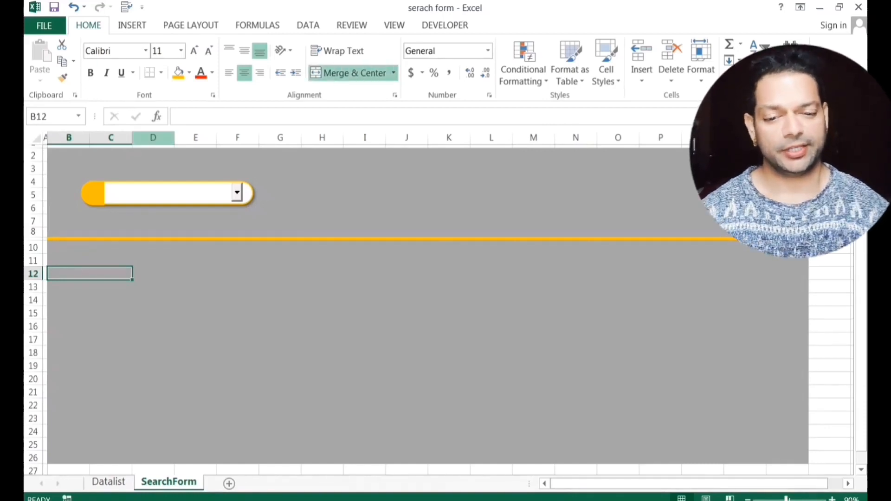
{"action": "left_click_drag", "start_coordinate": [175, 138], "coordinate": [138, 137]}
{"action": "left_click", "coordinate": [136, 273]}
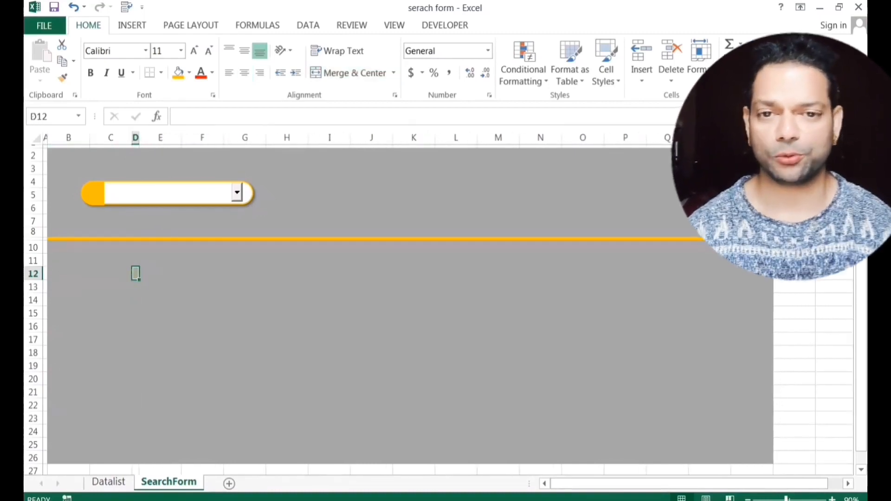
{"action": "type", "text": ":"}
{"action": "key", "text": "Tab"}
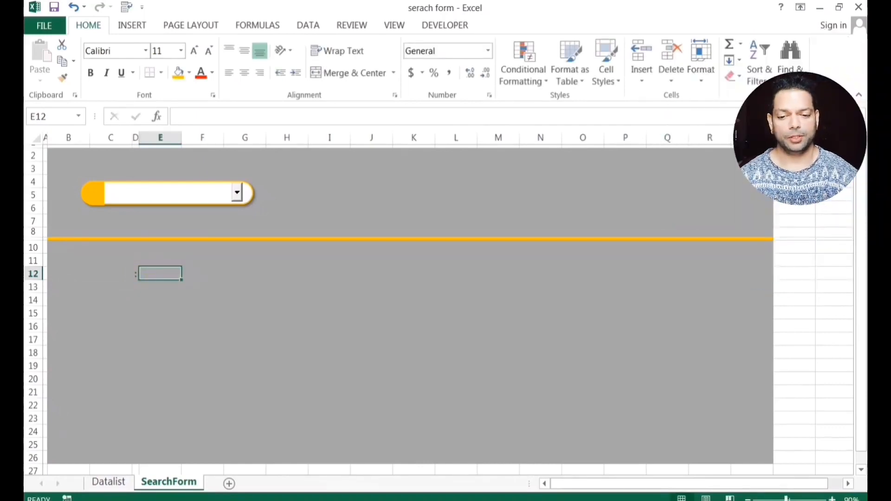
Type a right-aligned 'Name' label in B12 and merge E12:H12 as the entry area.
{"action": "left_click", "coordinate": [90, 273]}
{"action": "type", "text": "Name"}
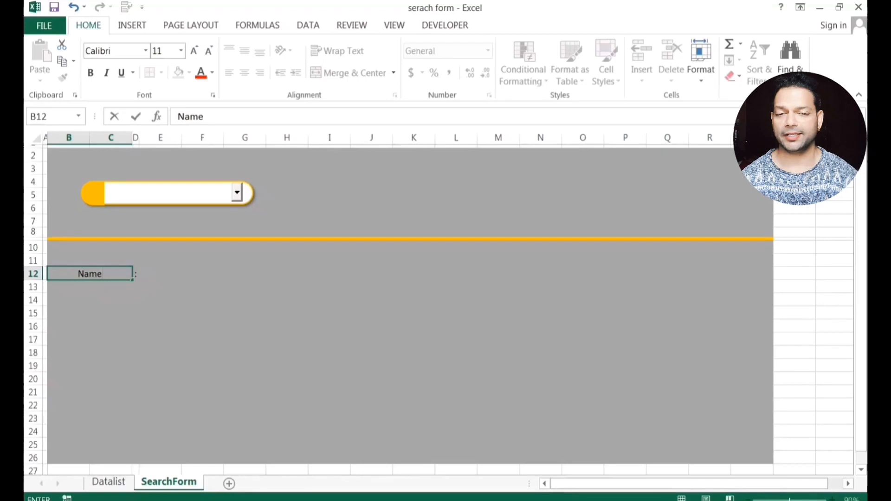
{"action": "left_click", "coordinate": [160, 313]}
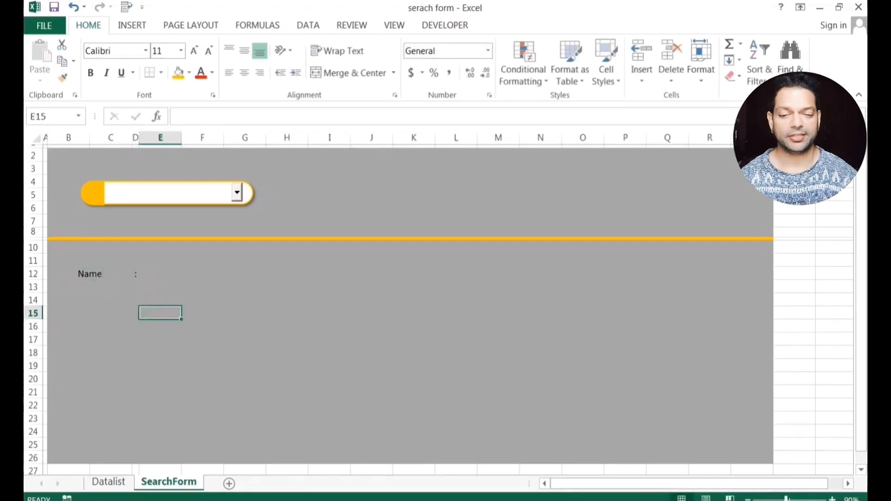
{"action": "left_click_drag", "start_coordinate": [90, 274], "coordinate": [135, 274]}
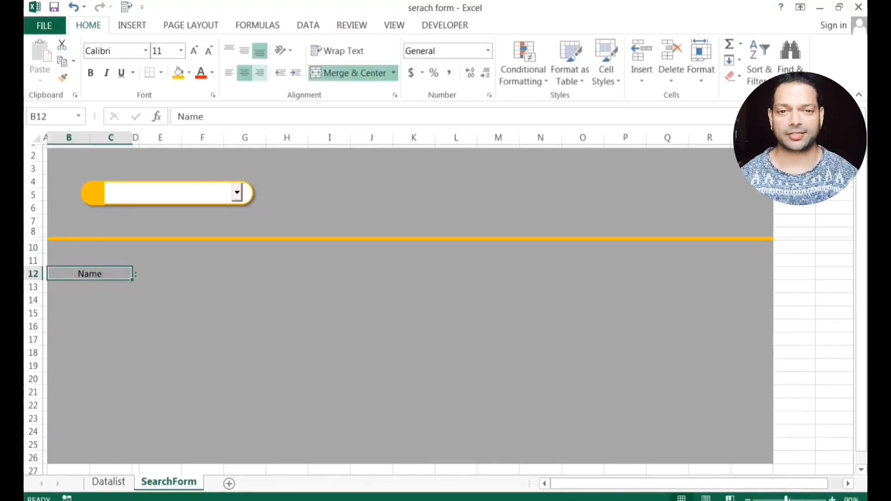
{"action": "left_click", "coordinate": [260, 72]}
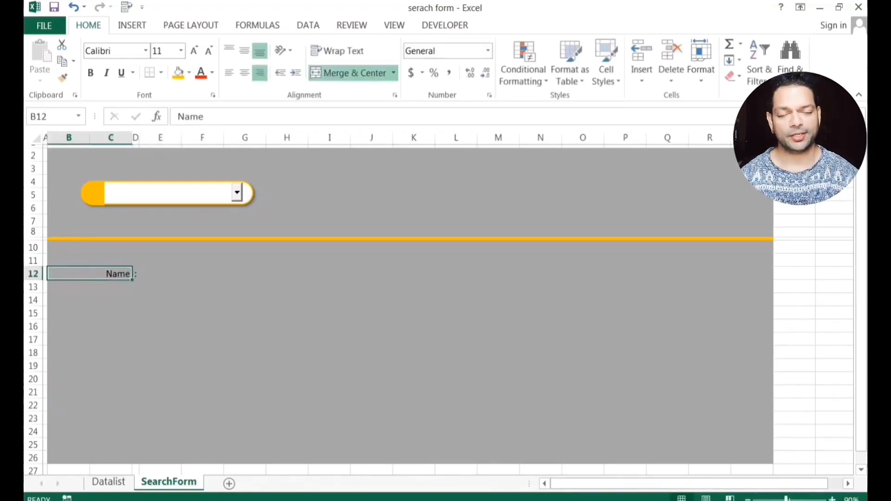
{"action": "left_click", "coordinate": [245, 301]}
{"action": "left_click_drag", "start_coordinate": [160, 274], "coordinate": [287, 274]}
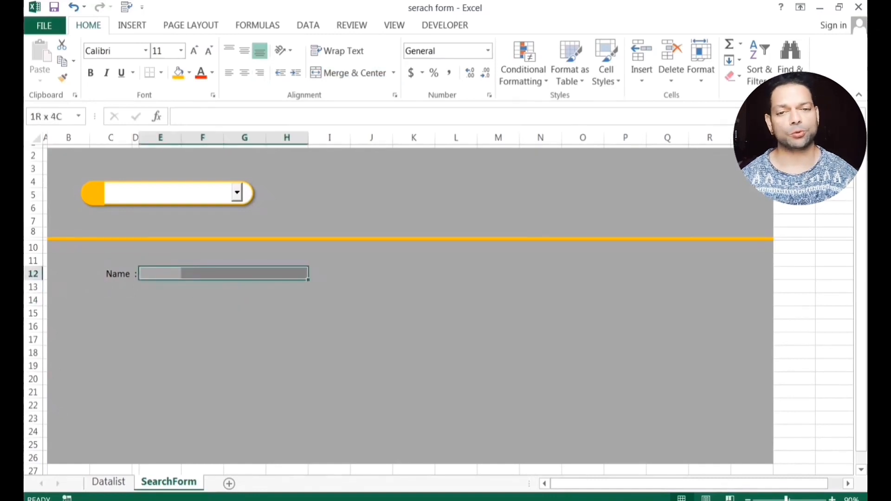
{"action": "left_click", "coordinate": [349, 73]}
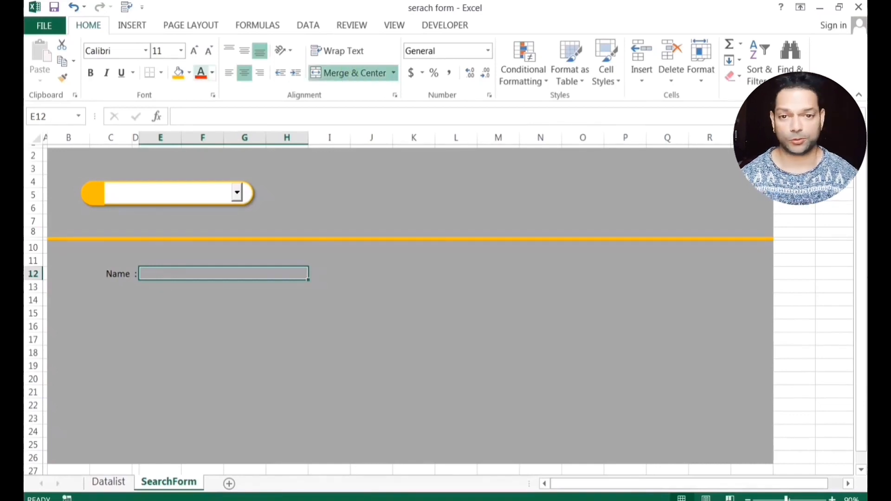
Give the E12:H12 entry box No Fill so it appears white.
{"action": "left_click", "coordinate": [189, 73]}
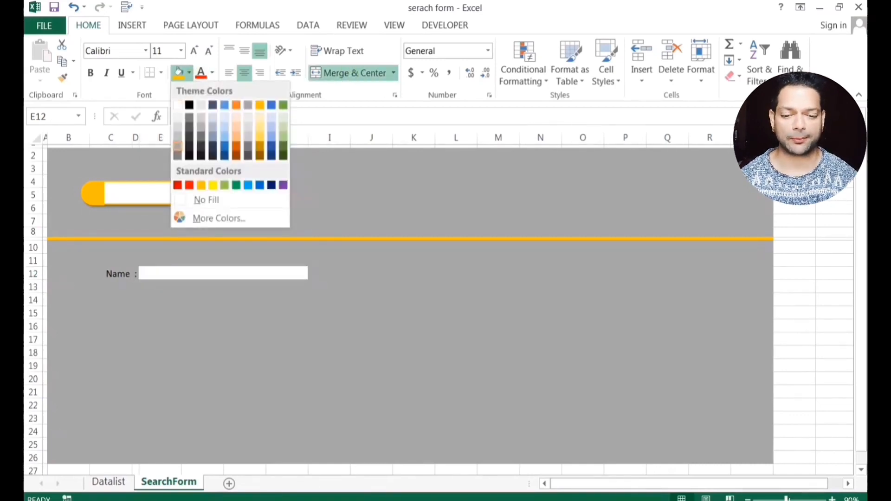
{"action": "left_click", "coordinate": [199, 198]}
{"action": "left_click", "coordinate": [250, 343]}
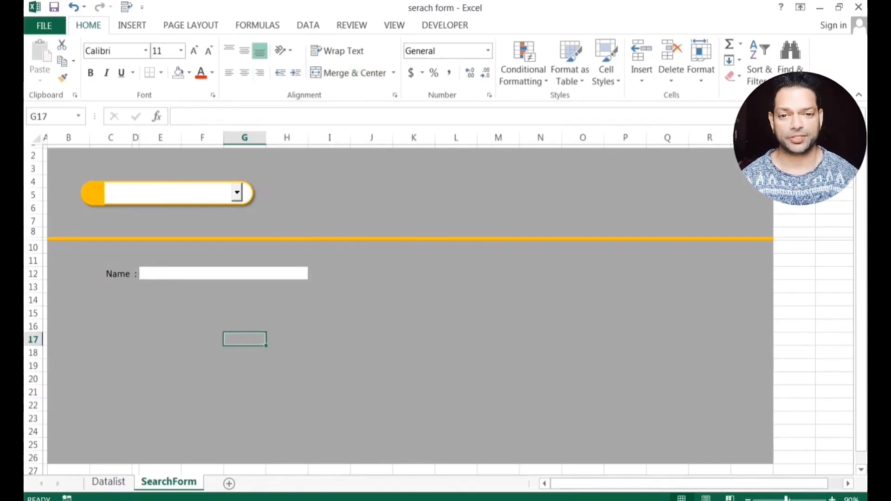
Copy the whole Name row B12:H12.
{"action": "left_click", "coordinate": [80, 273]}
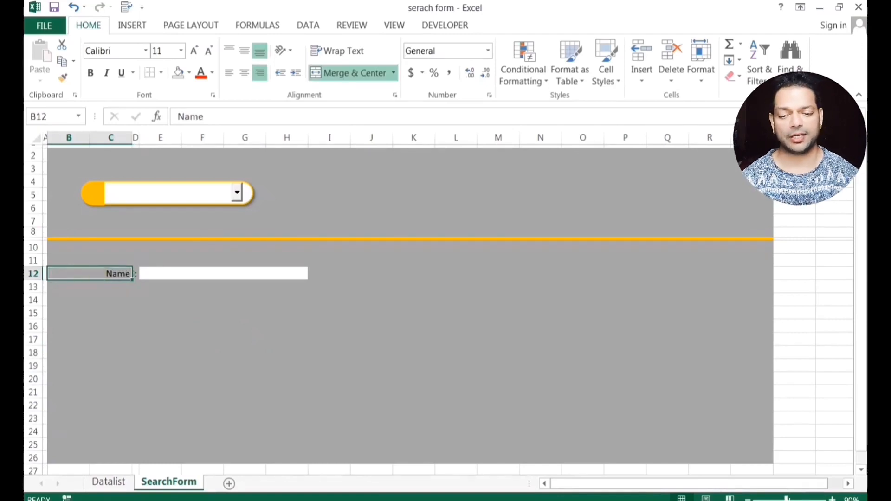
{"action": "left_click_drag", "start_coordinate": [84, 273], "coordinate": [191, 274]}
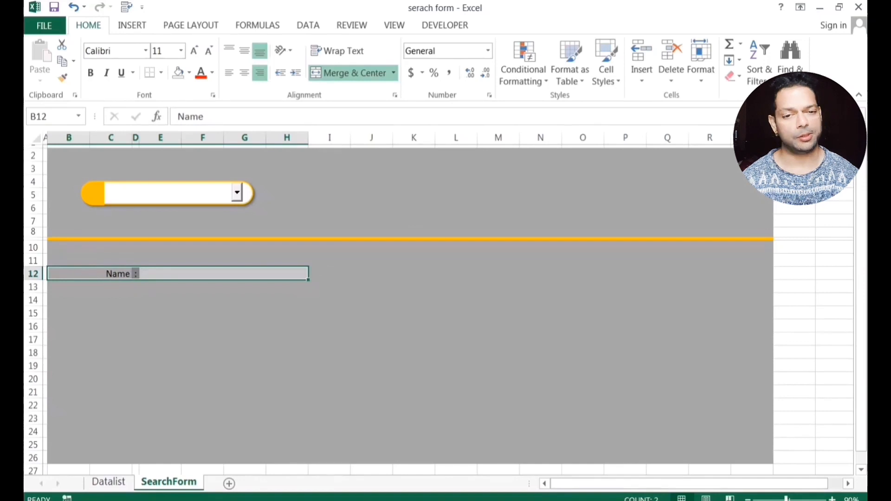
{"action": "right_click", "coordinate": [164, 274]}
{"action": "left_click", "coordinate": [200, 237]}
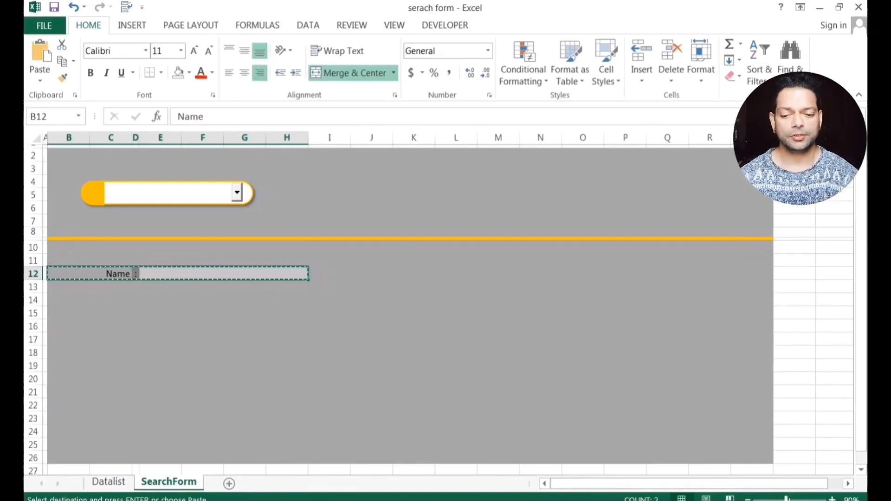
Paste the Name row into B15 and B18.
{"action": "left_click", "coordinate": [112, 312]}
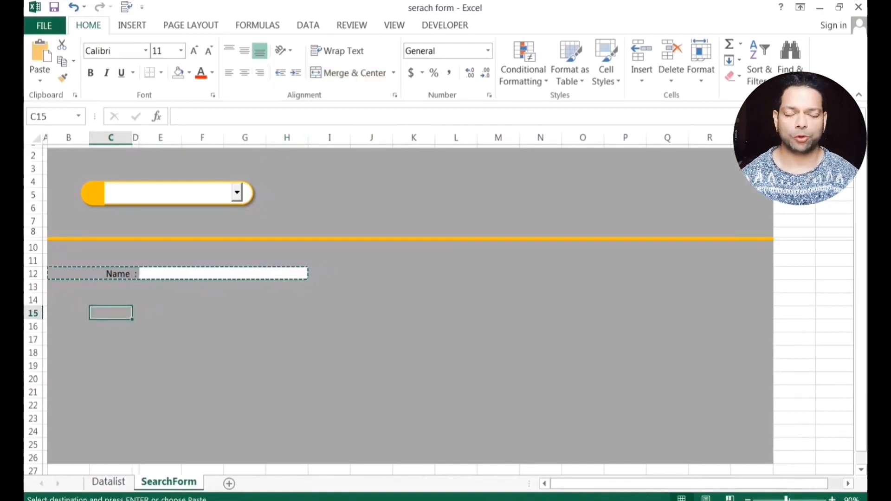
{"action": "left_click", "coordinate": [68, 313]}
{"action": "key", "text": "ctrl+v"}
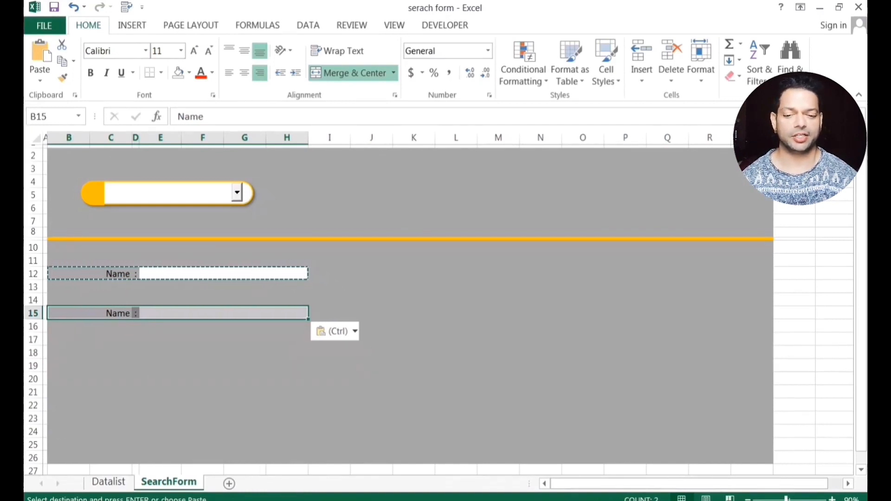
{"action": "left_click", "coordinate": [68, 352]}
{"action": "key", "text": "ctrl+v"}
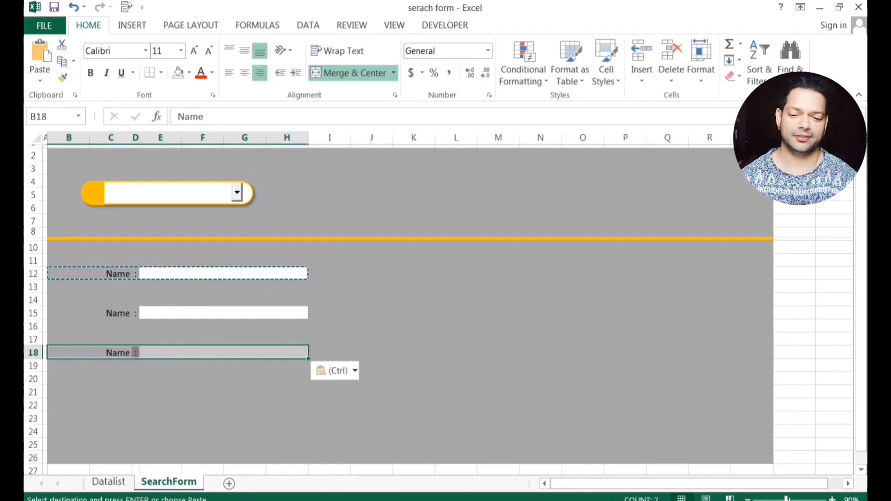
Paste the Name row at J12, J15 and J17 in the right-hand column.
{"action": "left_click", "coordinate": [414, 274]}
{"action": "left_click", "coordinate": [371, 274]}
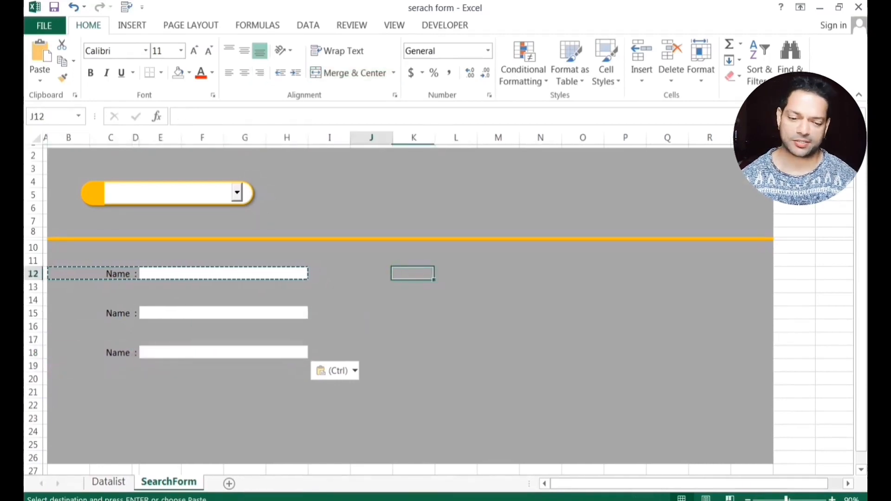
{"action": "key", "text": "ctrl+v"}
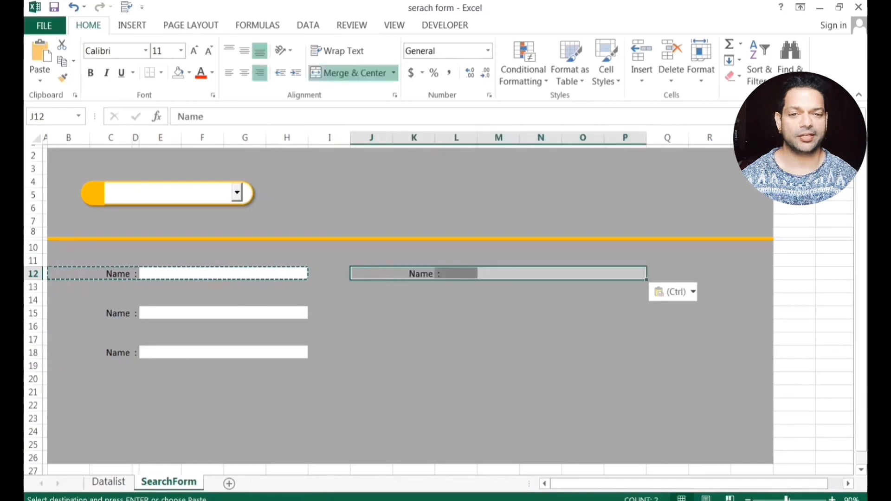
{"action": "left_click", "coordinate": [367, 312]}
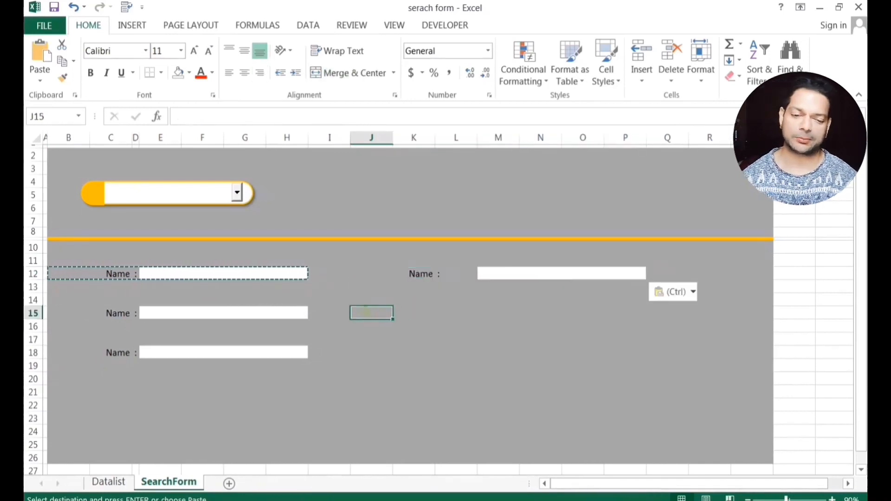
{"action": "key", "text": "ctrl+v"}
{"action": "left_click", "coordinate": [371, 339]}
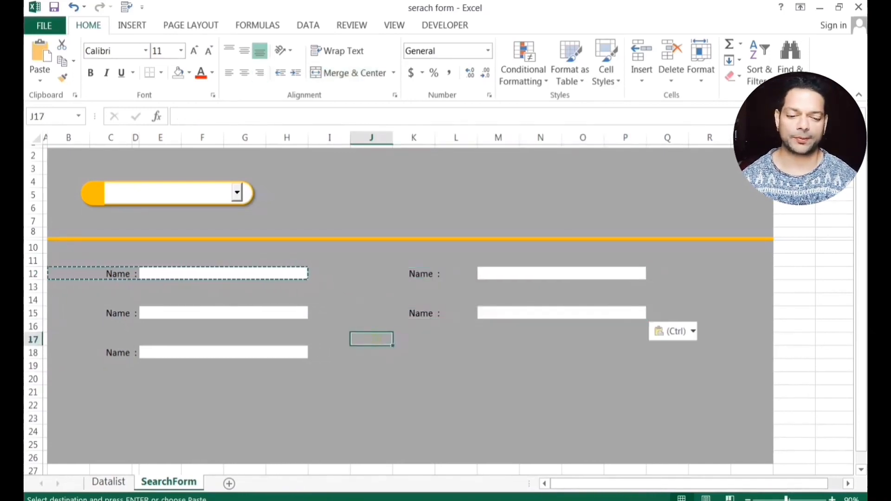
{"action": "key", "text": "ctrl+v"}
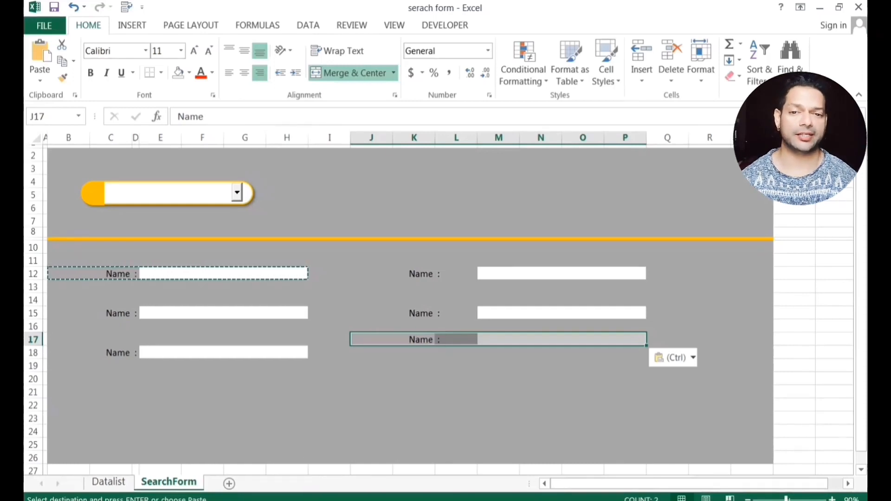
Undo the misplaced row 17 paste and retry pasting at J18.
{"action": "left_click", "coordinate": [371, 391]}
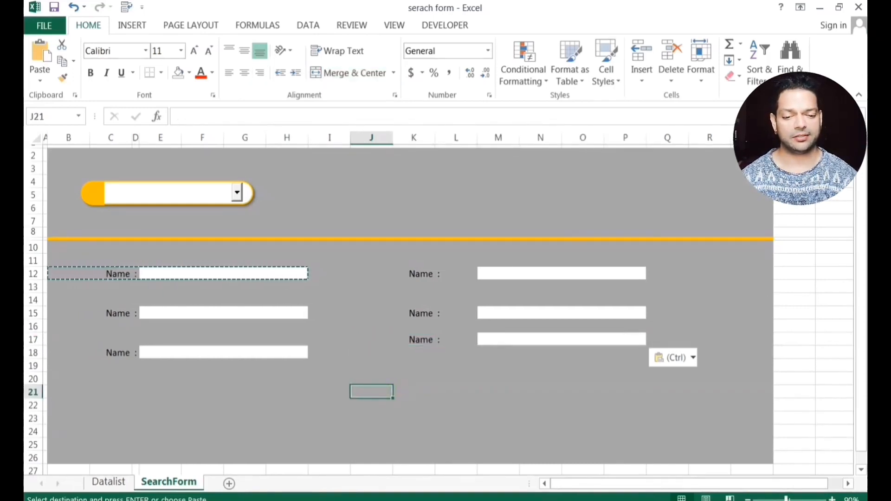
{"action": "key", "text": "ctrl+z"}
{"action": "key", "text": "ctrl+z"}
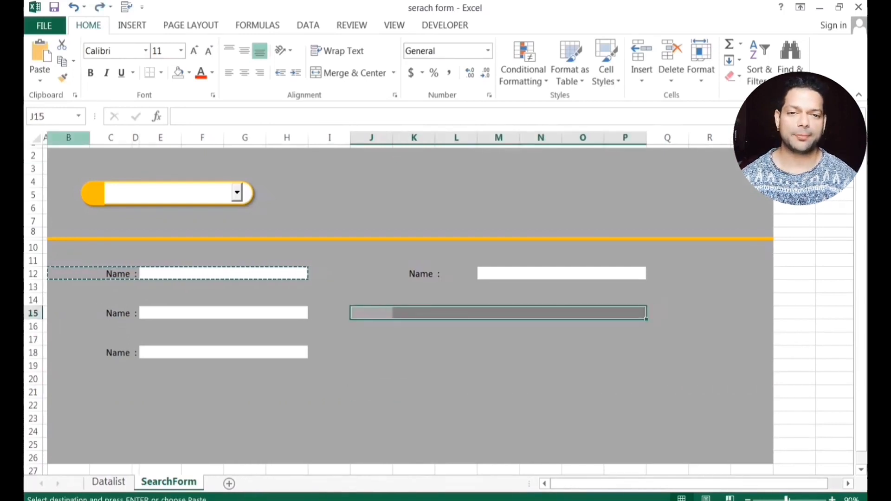
{"action": "key", "text": "ctrl+y"}
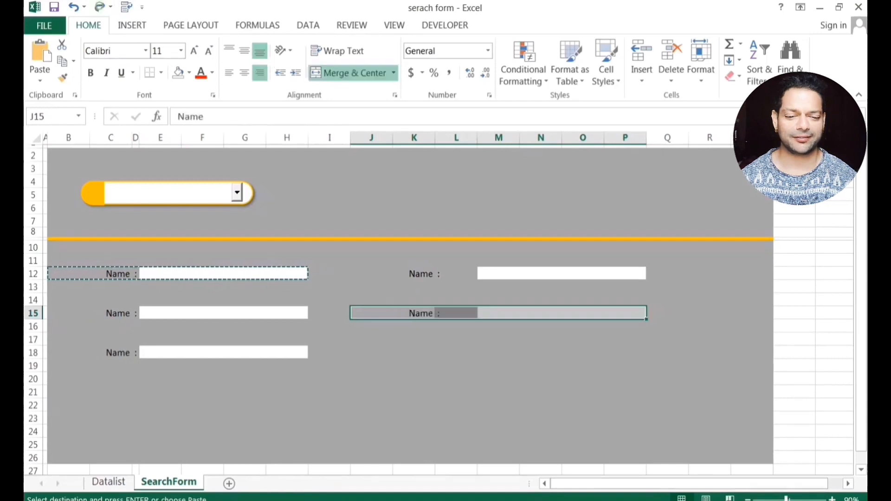
{"action": "left_click", "coordinate": [372, 352]}
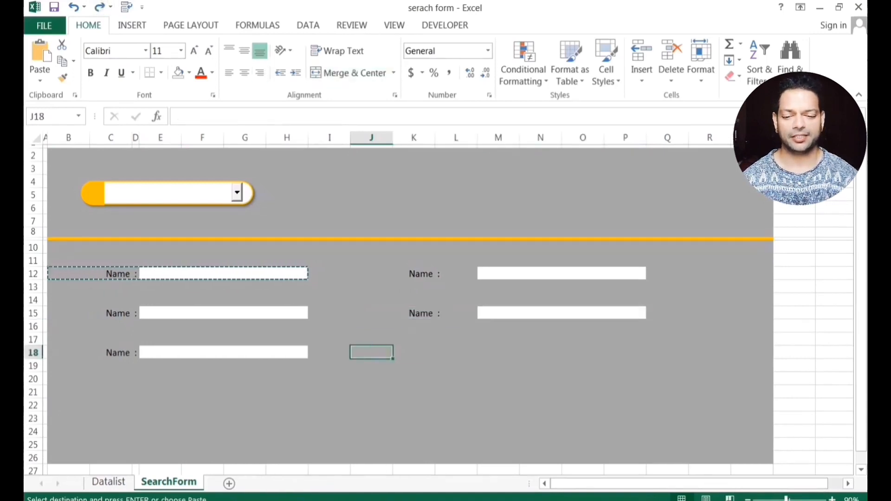
{"action": "key", "text": "ctrl+c"}
{"action": "key", "text": "ctrl+v"}
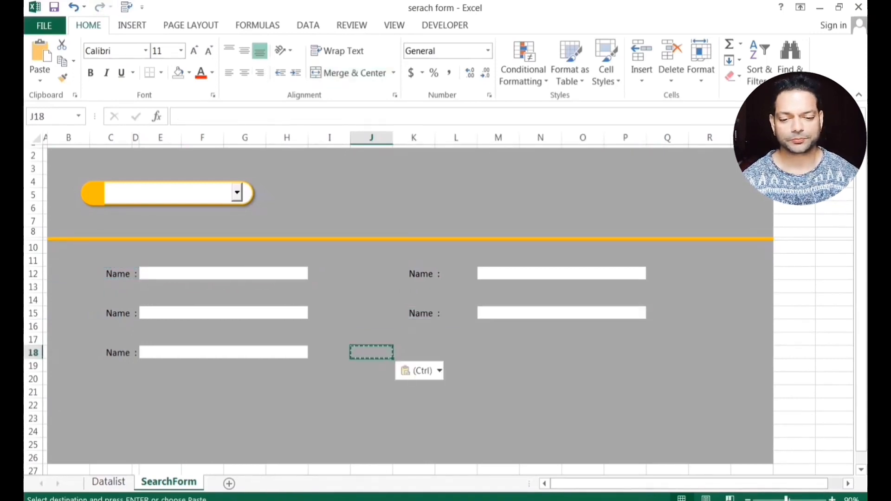
{"action": "key", "text": "ctrl+z"}
{"action": "key", "text": "ctrl+z"}
{"action": "key", "text": "ctrl+z"}
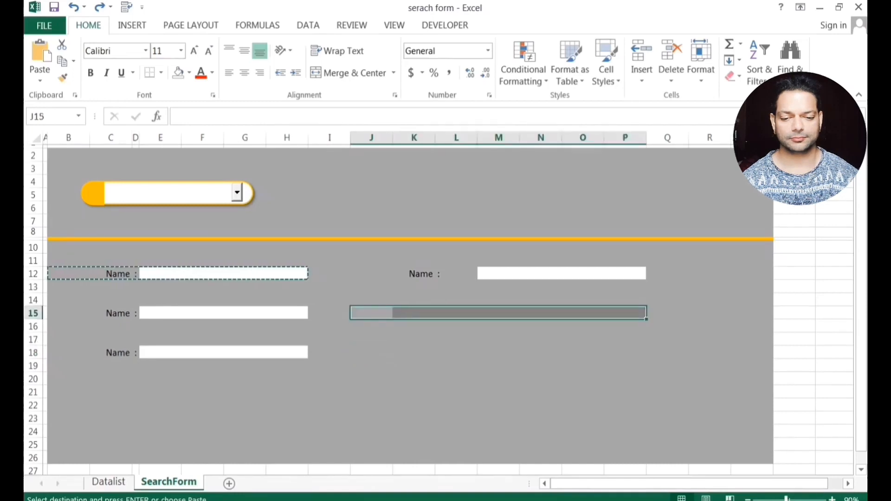
{"action": "key", "text": "ctrl+y"}
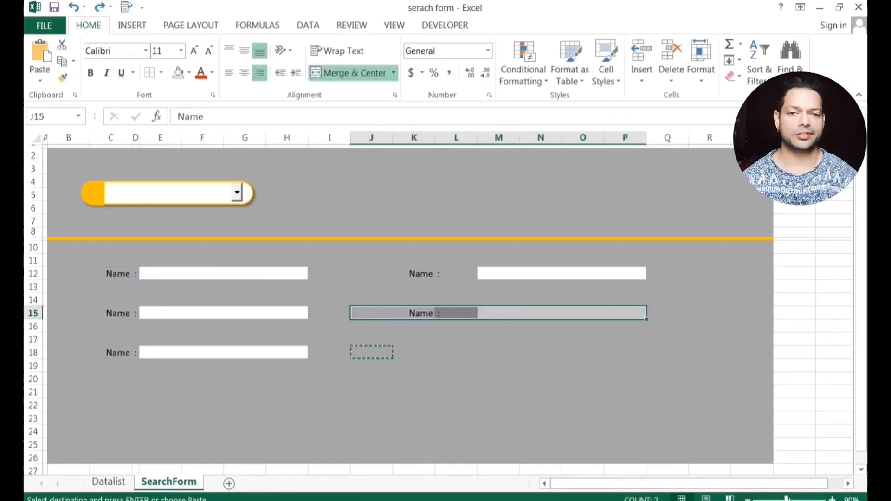
{"action": "key", "text": "ctrl+y"}
{"action": "key", "text": "ctrl+y"}
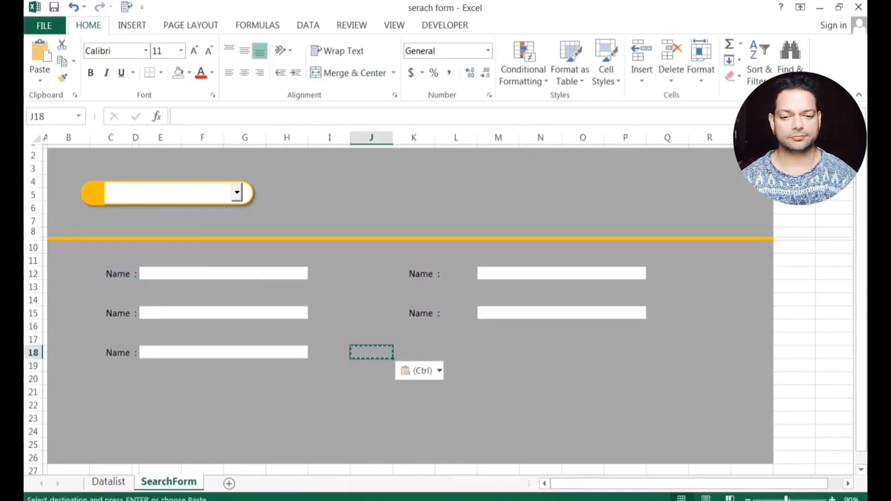
Copy the J15:P15 Name row into J18:P18, then go to the Datalist sheet.
{"action": "left_click_drag", "start_coordinate": [372, 313], "coordinate": [622, 313]}
{"action": "key", "text": "ctrl+c"}
{"action": "left_click", "coordinate": [371, 353]}
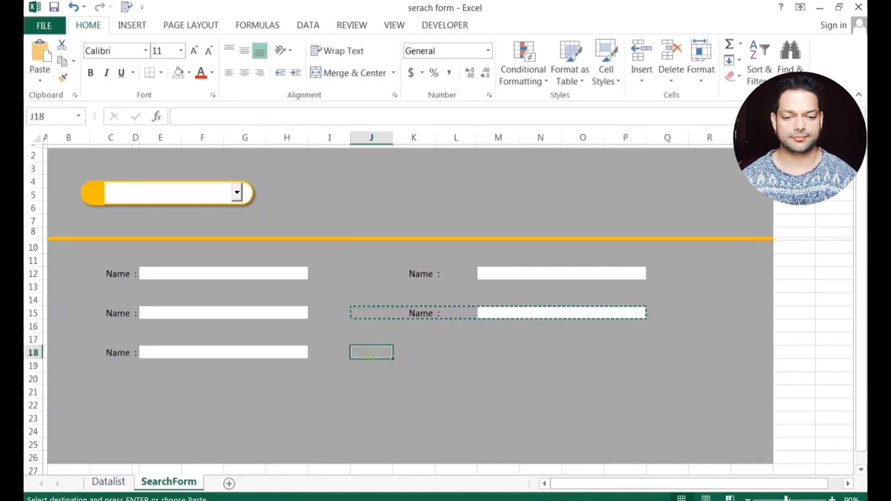
{"action": "key", "text": "ctrl+v"}
{"action": "left_click", "coordinate": [414, 405]}
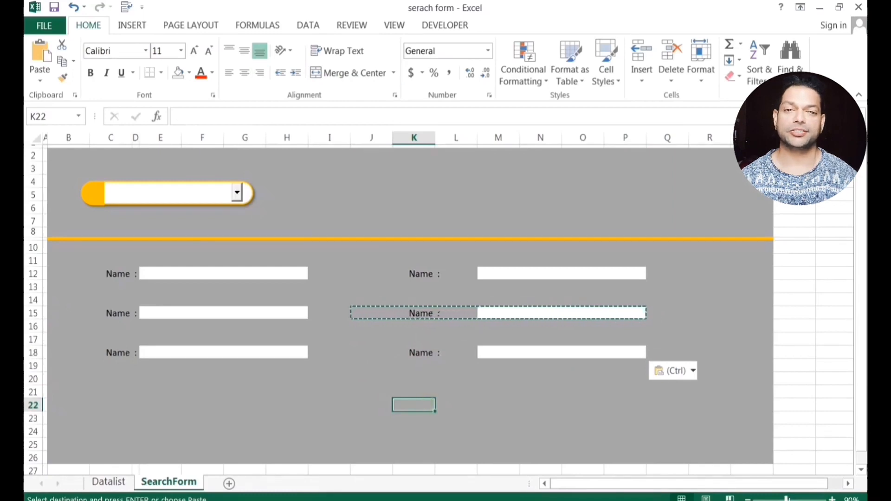
{"action": "left_click", "coordinate": [109, 482]}
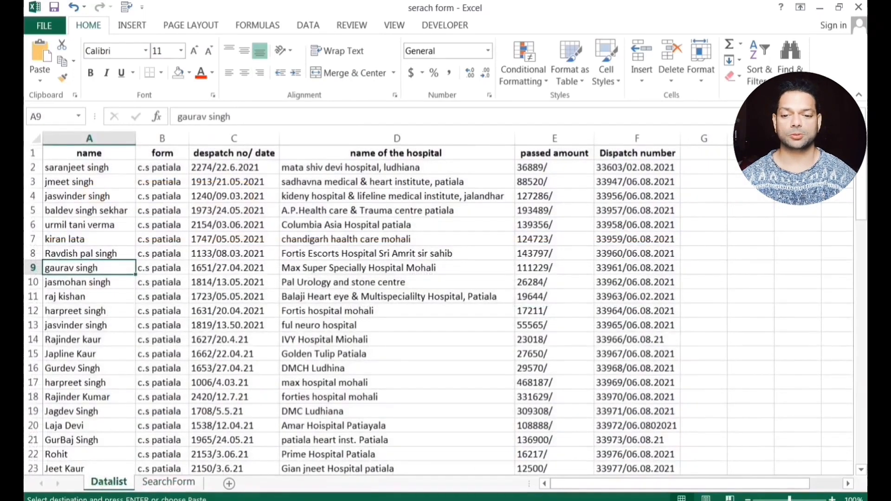
Review the six Datalist headers in A1:F1, from Name to Dispatch number, then go back to SearchForm.
{"action": "left_click", "coordinate": [89, 154]}
{"action": "left_click", "coordinate": [162, 155]}
{"action": "left_click", "coordinate": [234, 164]}
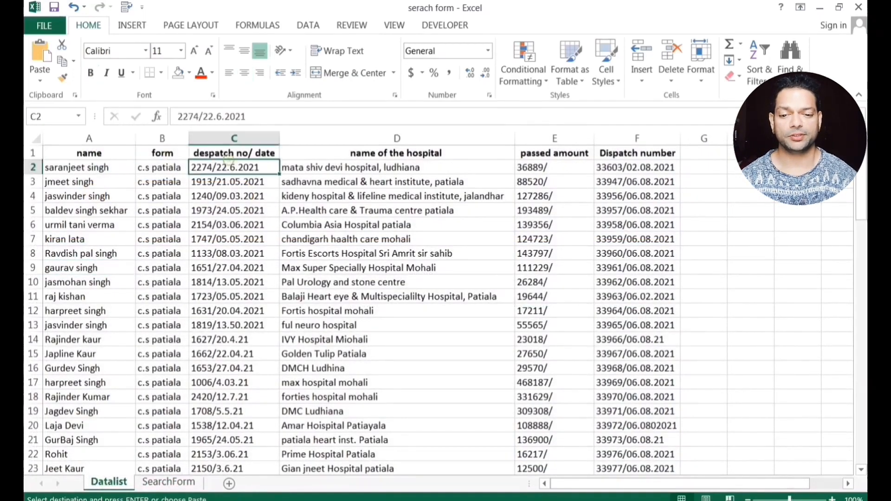
{"action": "left_click", "coordinate": [396, 155]}
{"action": "left_click", "coordinate": [553, 154]}
{"action": "left_click", "coordinate": [645, 154]}
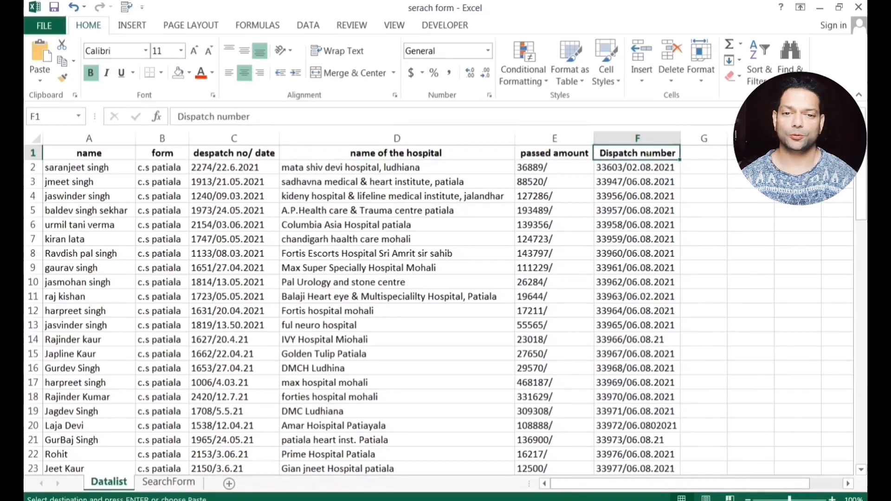
{"action": "left_click_drag", "start_coordinate": [115, 152], "coordinate": [638, 154]}
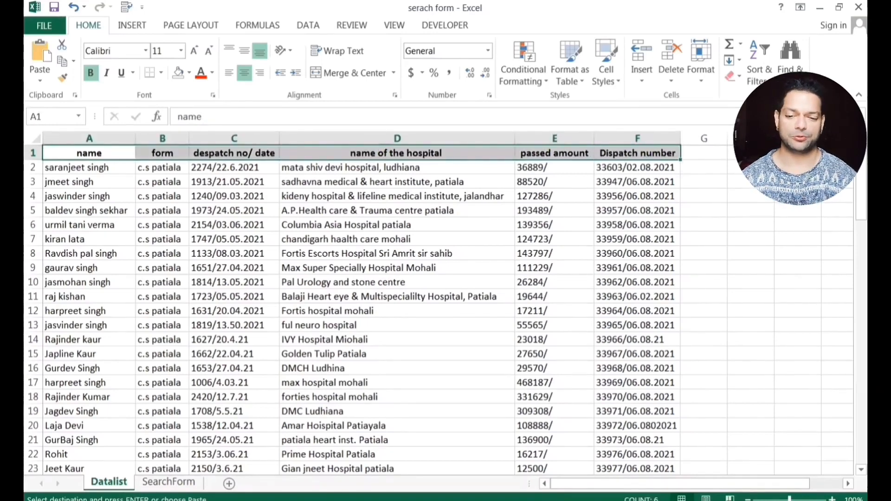
{"action": "left_click", "coordinate": [168, 482]}
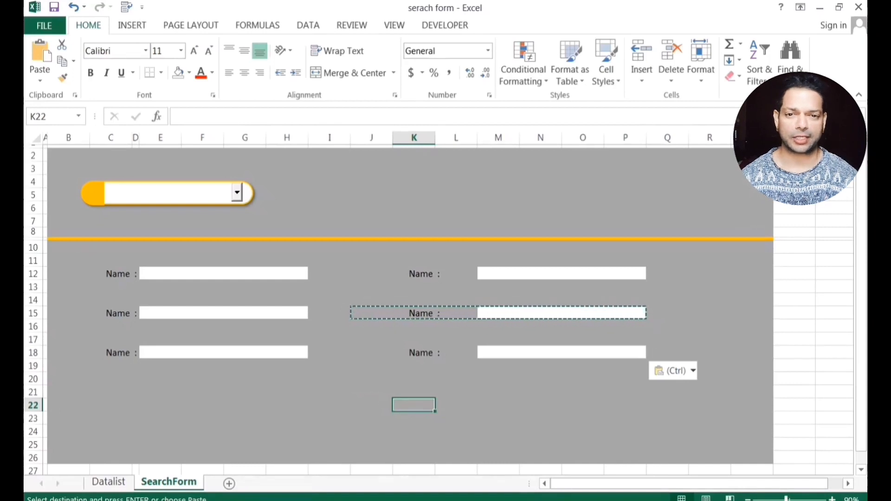
Pick the second name, then the fourth, from the orange dropdown so linked cell B2 updates.
{"action": "left_click", "coordinate": [583, 392]}
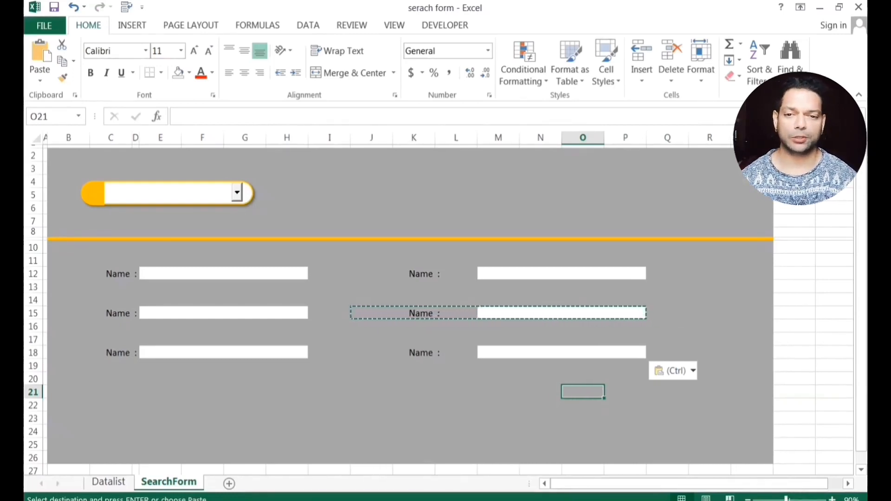
{"action": "left_click", "coordinate": [238, 192]}
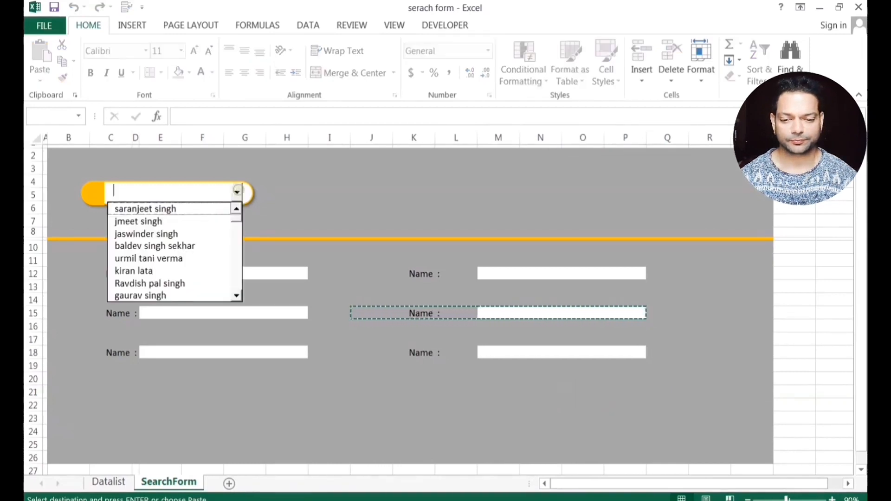
{"action": "left_click", "coordinate": [146, 221]}
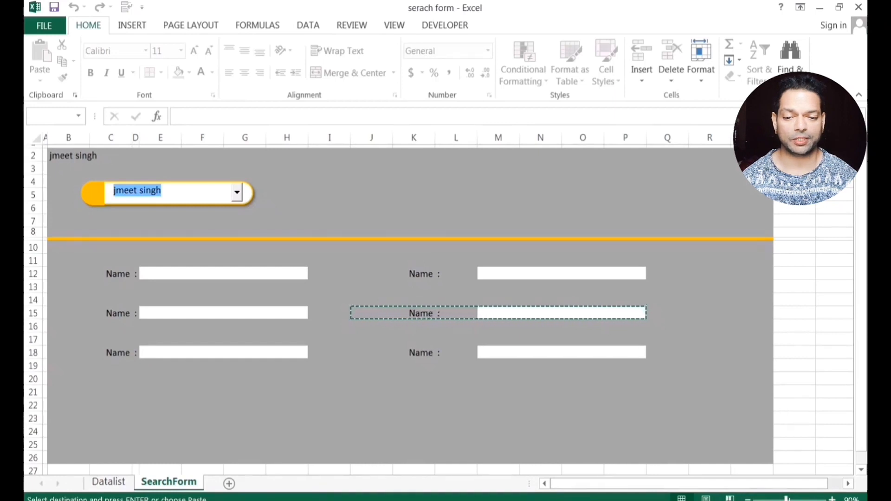
{"action": "left_click", "coordinate": [237, 192]}
{"action": "left_click", "coordinate": [155, 234]}
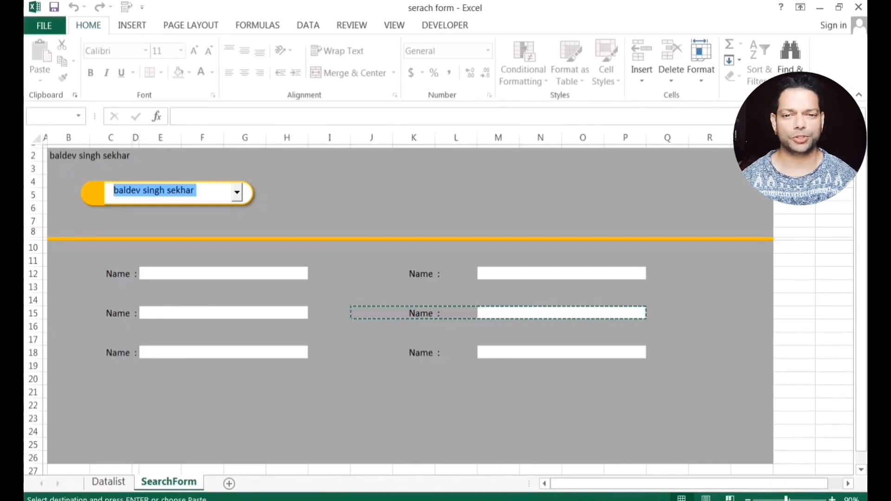
Narrow column L to a thin spacer and paste the Datalist 'form' header as label B15.
{"action": "left_click_drag", "start_coordinate": [477, 137], "coordinate": [442, 137]}
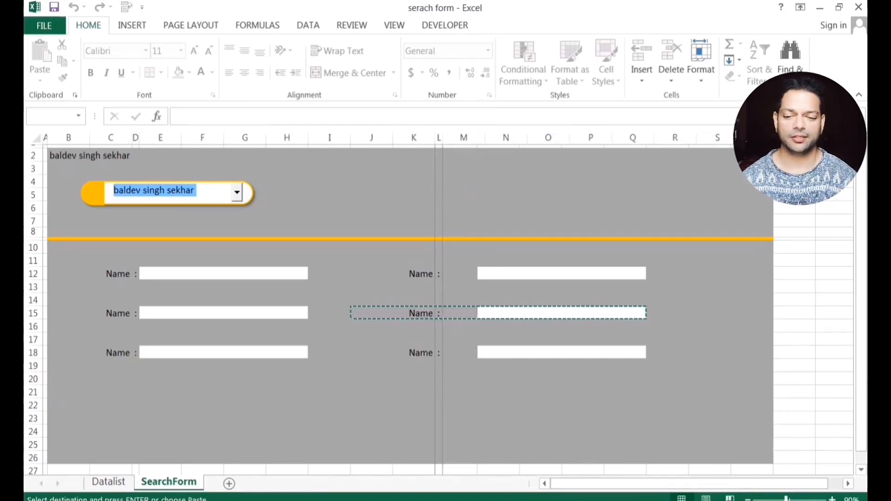
{"action": "left_click", "coordinate": [470, 405]}
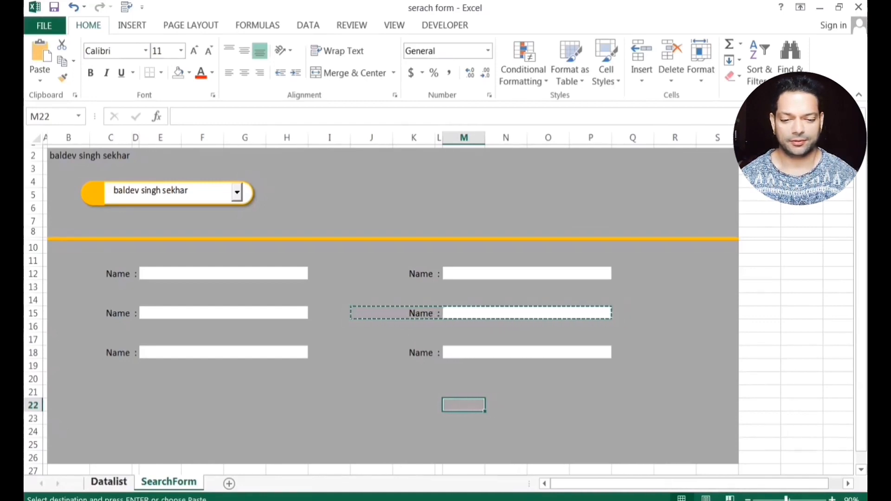
{"action": "left_click", "coordinate": [106, 483]}
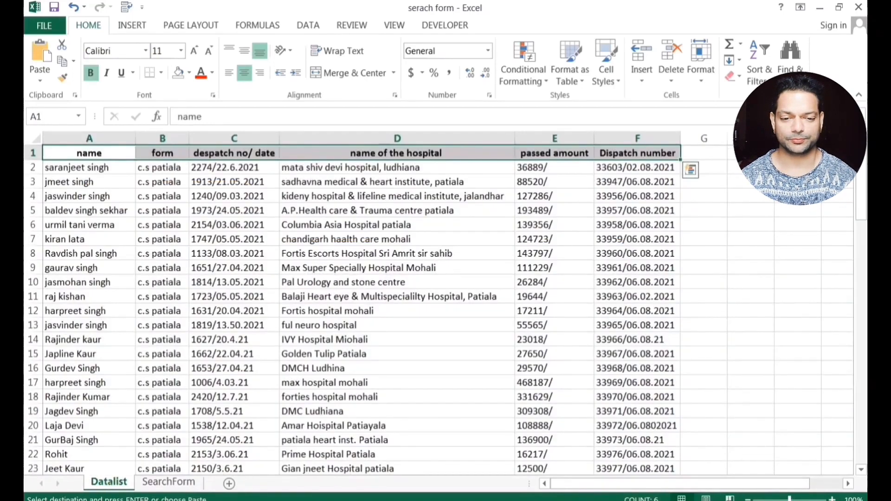
{"action": "left_click", "coordinate": [161, 153]}
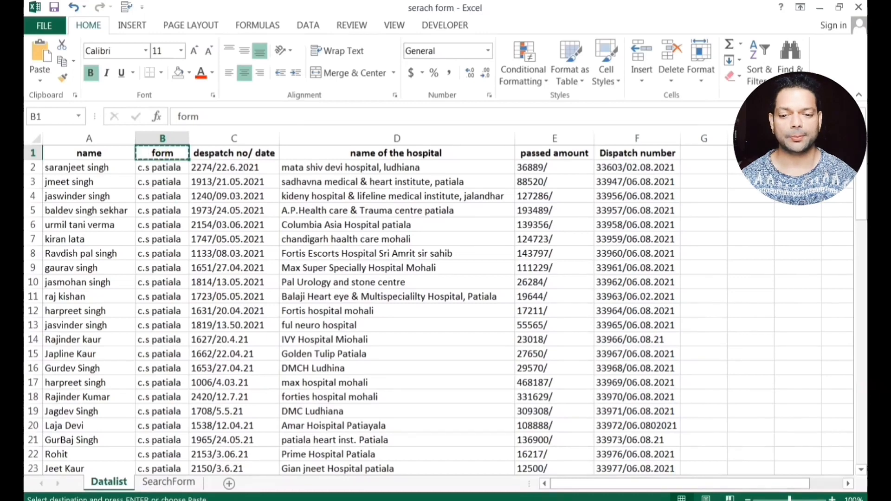
{"action": "left_click", "coordinate": [168, 481]}
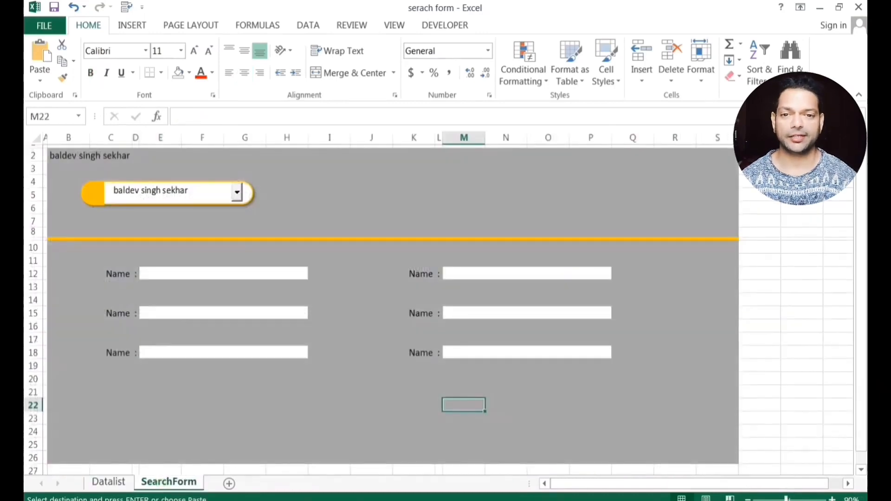
{"action": "left_click", "coordinate": [114, 315]}
{"action": "type", "text": "form"}
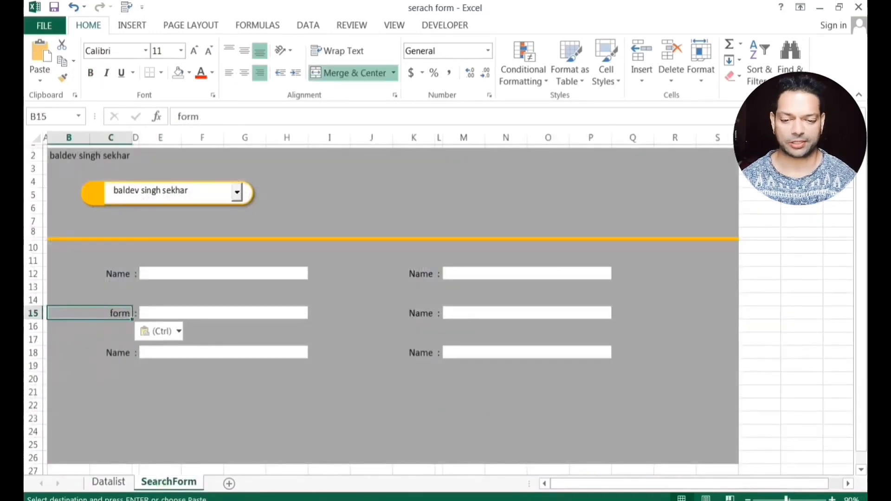
Paste the 'despatch no/ date' header from Datalist C1 into label cell B18.
{"action": "left_click", "coordinate": [109, 481]}
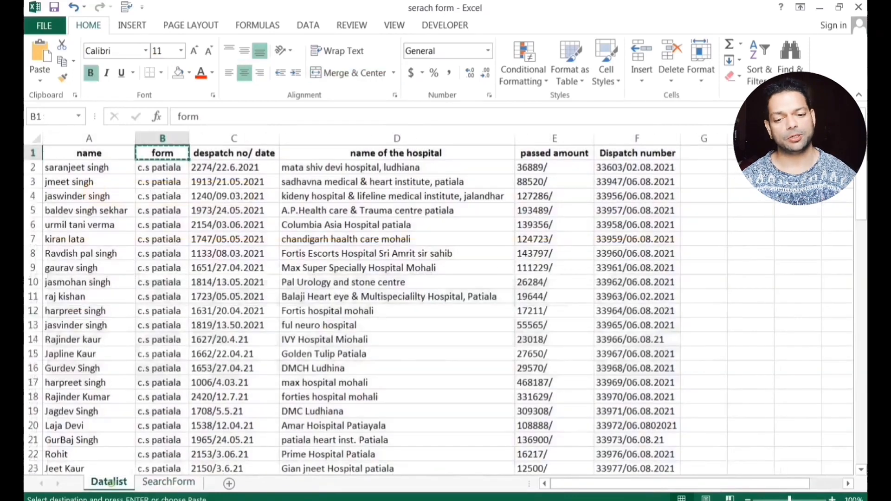
{"action": "left_click", "coordinate": [235, 154]}
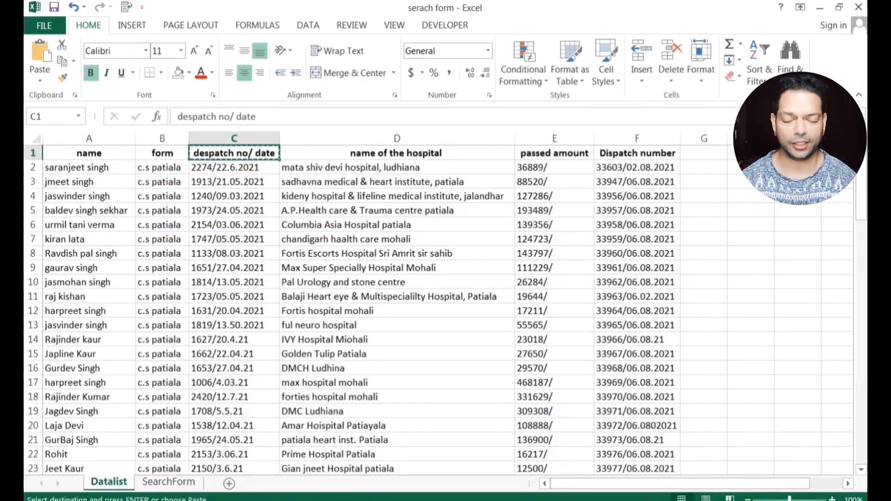
{"action": "left_click", "coordinate": [165, 481]}
{"action": "left_click", "coordinate": [90, 353]}
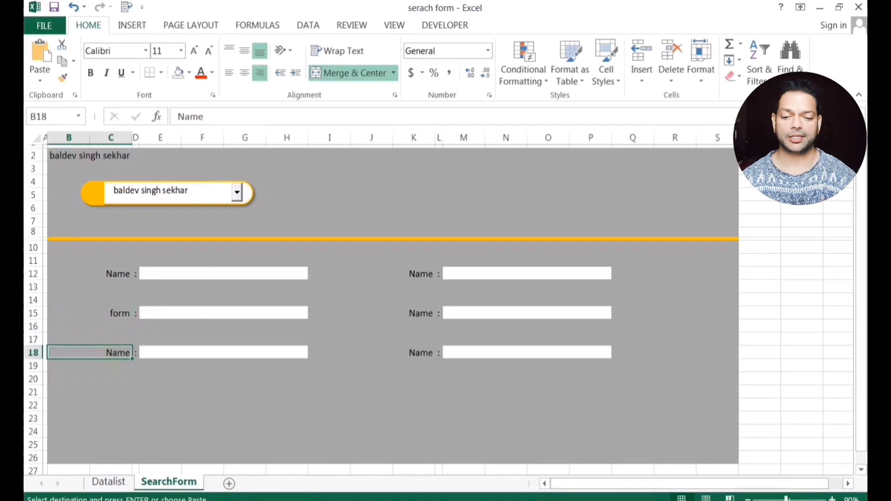
{"action": "type", "text": "despatch no/ date"}
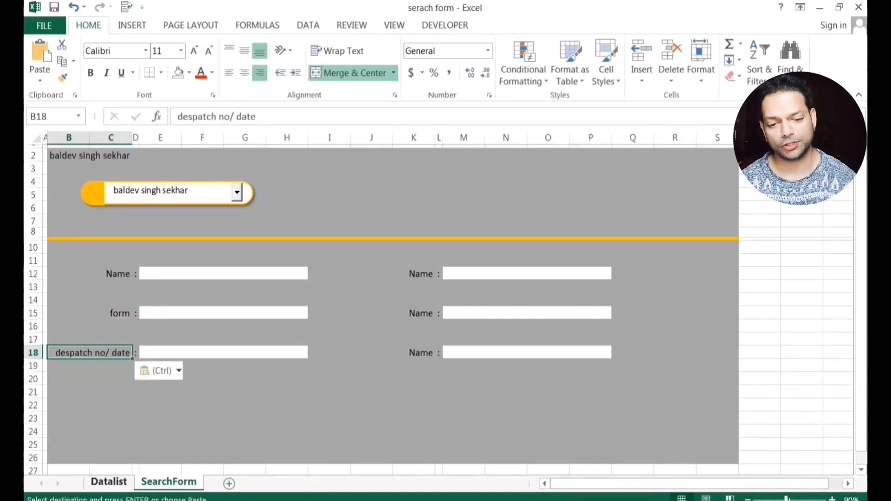
Copy the 'name of the hospital' header into label J12 and narrow column I to 7.67.
{"action": "left_click", "coordinate": [109, 482]}
{"action": "left_click", "coordinate": [361, 152]}
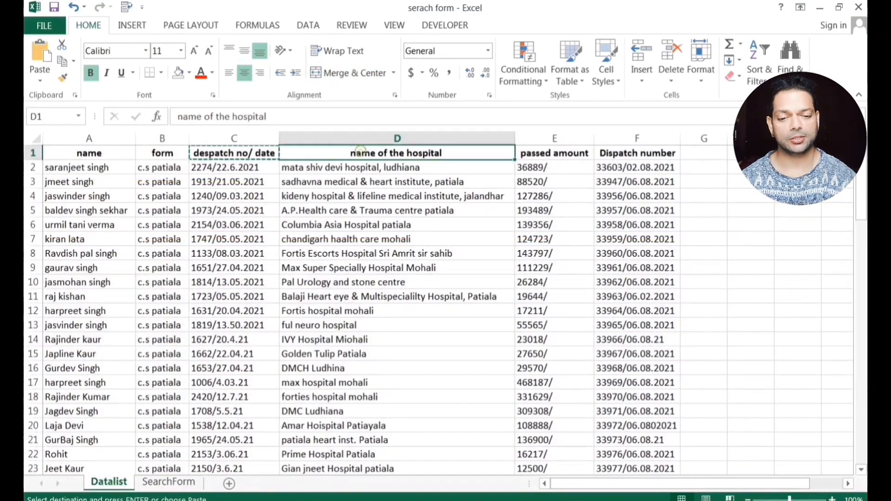
{"action": "key", "text": "ctrl+c"}
{"action": "left_click", "coordinate": [169, 482]}
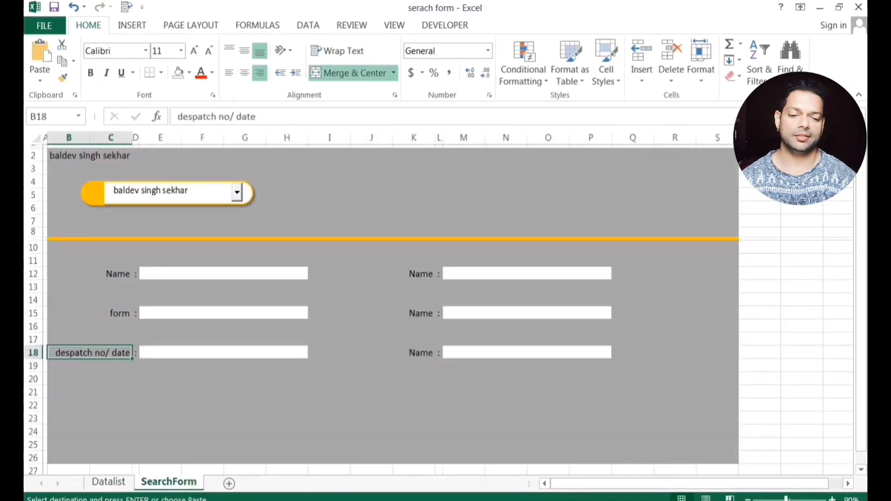
{"action": "left_click", "coordinate": [405, 274]}
{"action": "key", "text": "ctrl+v"}
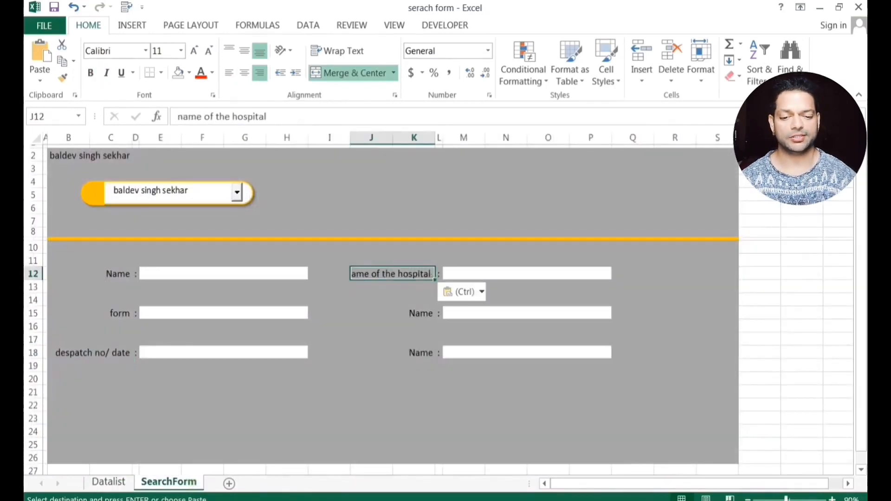
{"action": "left_click", "coordinate": [372, 339]}
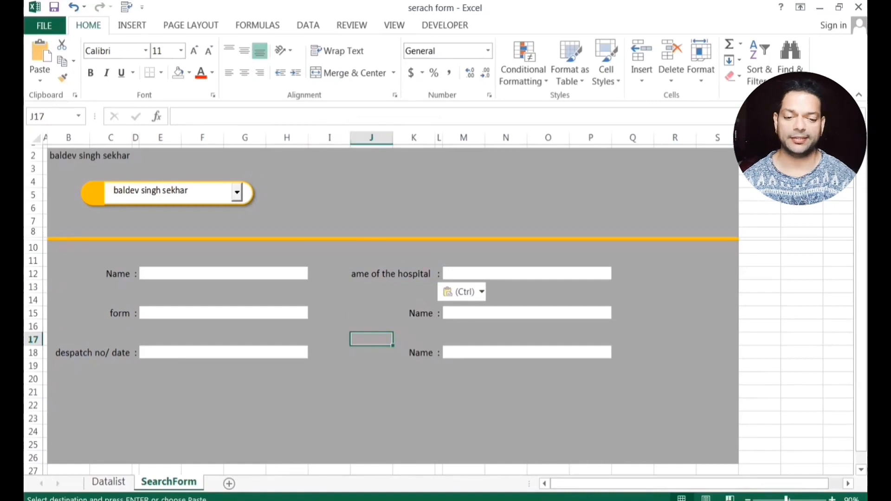
{"action": "left_click_drag", "start_coordinate": [349, 137], "coordinate": [393, 137]}
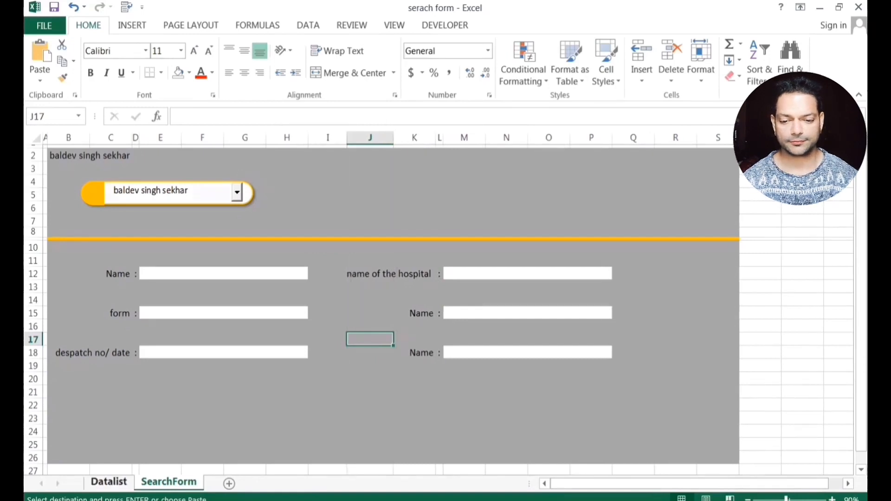
Copy the 'passed amount' header from Datalist E1 into the middle right label J15.
{"action": "left_click", "coordinate": [108, 482]}
{"action": "left_click", "coordinate": [541, 153]}
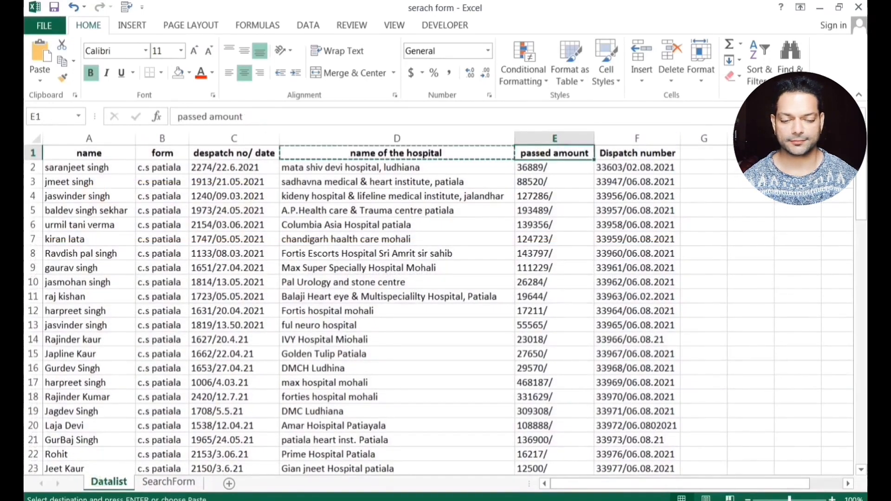
{"action": "key", "text": "ctrl+c"}
{"action": "left_click", "coordinate": [168, 482]}
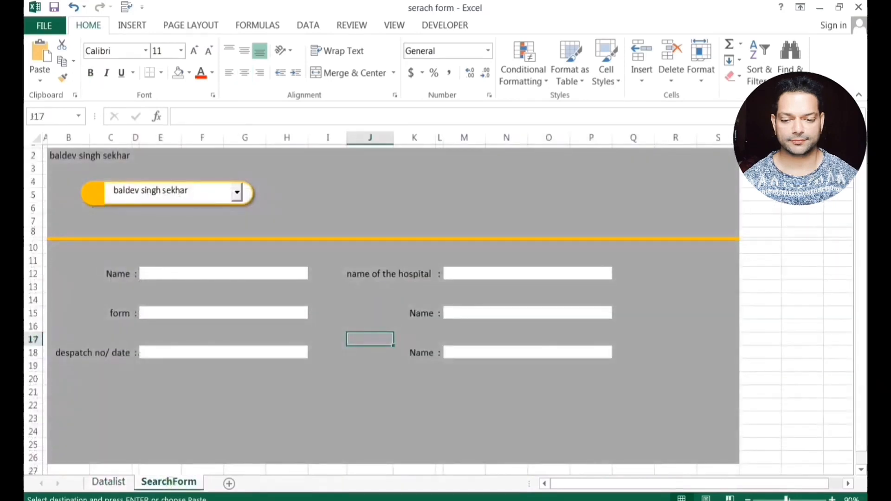
{"action": "left_click", "coordinate": [432, 313]}
{"action": "key", "text": "ctrl+v"}
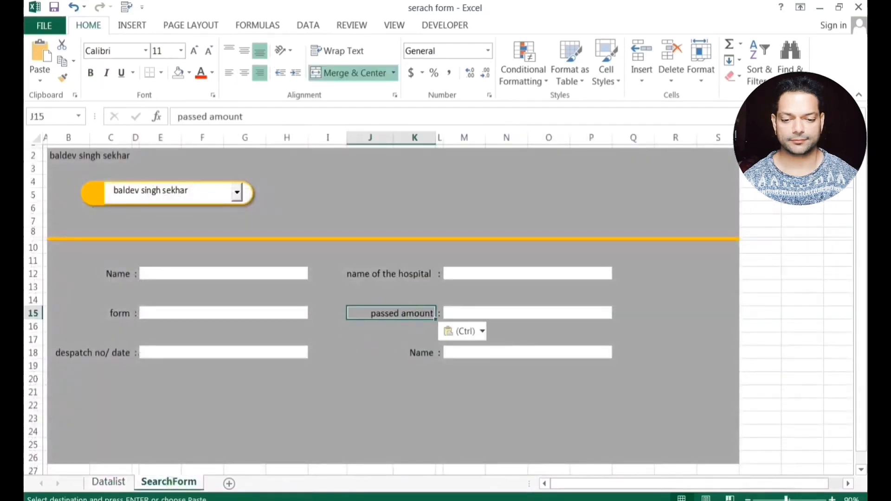
Paste the 'Dispatch number' header into label J18, then select the form block B12:P19.
{"action": "left_click", "coordinate": [108, 482]}
{"action": "left_click", "coordinate": [637, 153]}
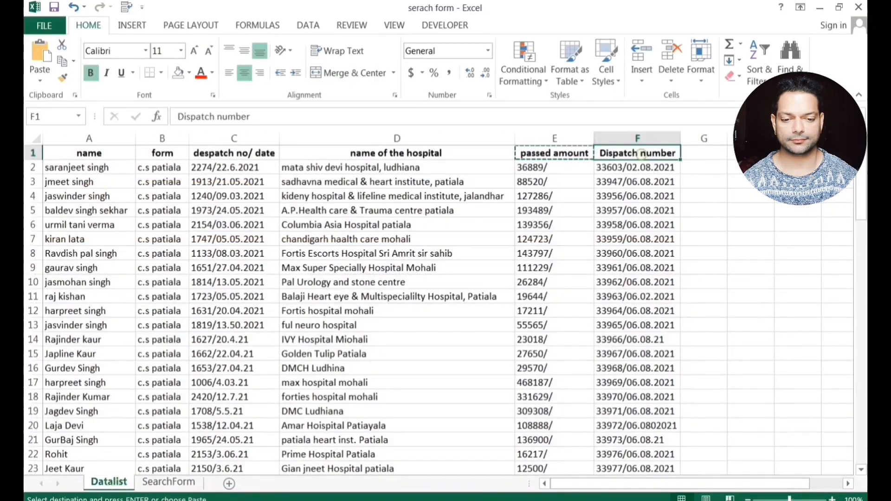
{"action": "key", "text": "ctrl+c"}
{"action": "left_click", "coordinate": [169, 482]}
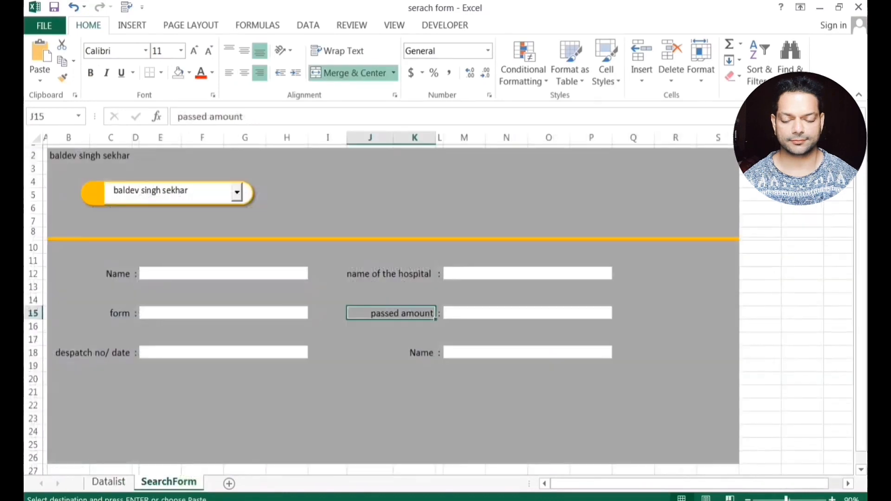
{"action": "left_click", "coordinate": [408, 353]}
{"action": "key", "text": "ctrl+v"}
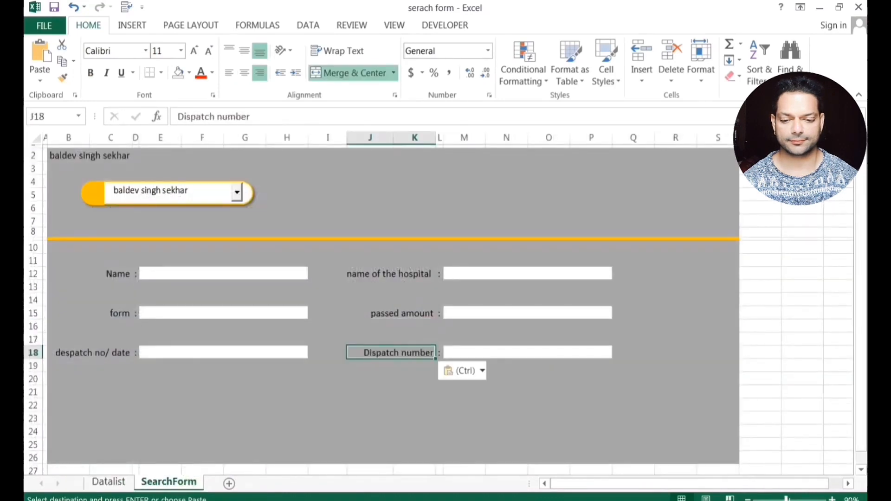
{"action": "left_click", "coordinate": [414, 405]}
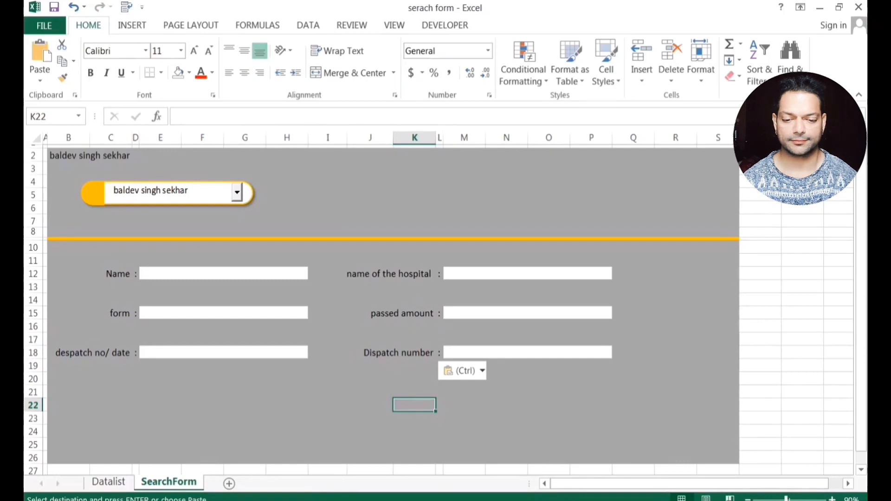
{"action": "left_click_drag", "start_coordinate": [70, 274], "coordinate": [603, 367]}
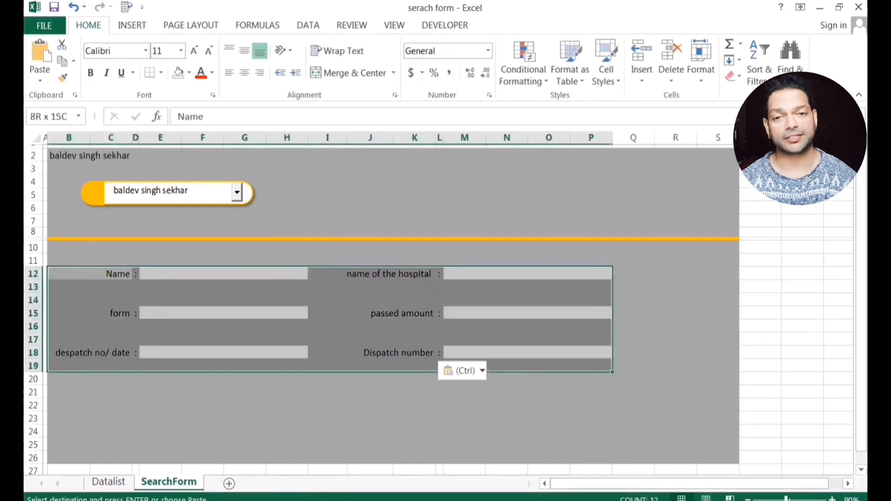
Bold the form labels and widen column J so 'name of the hospital' fits.
{"action": "left_click", "coordinate": [90, 73]}
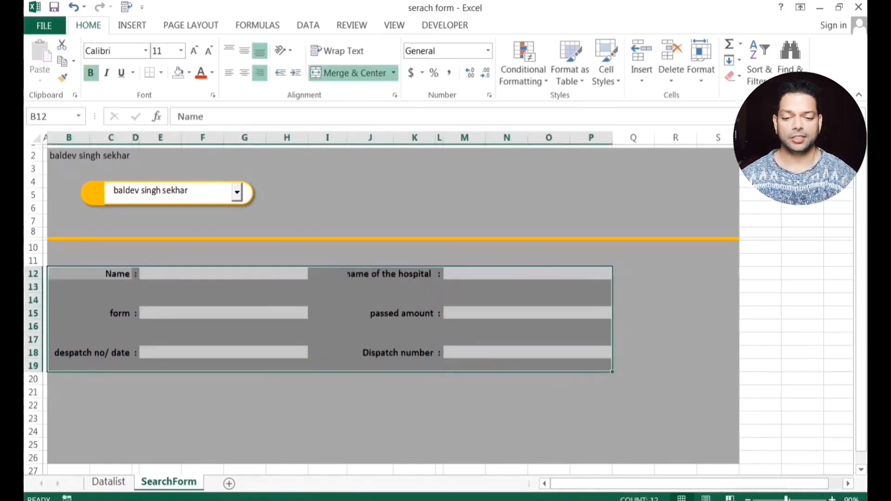
{"action": "left_click", "coordinate": [328, 386]}
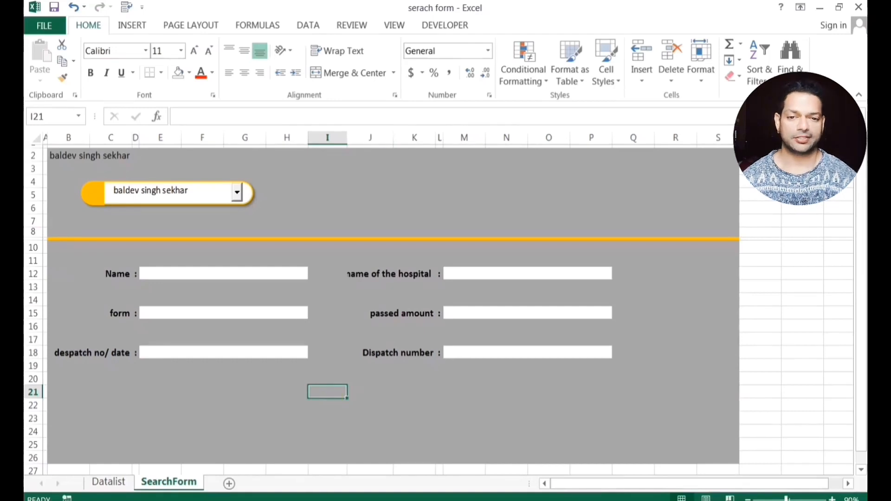
{"action": "left_click_drag", "start_coordinate": [393, 138], "coordinate": [397, 138]}
{"action": "left_click", "coordinate": [417, 392]}
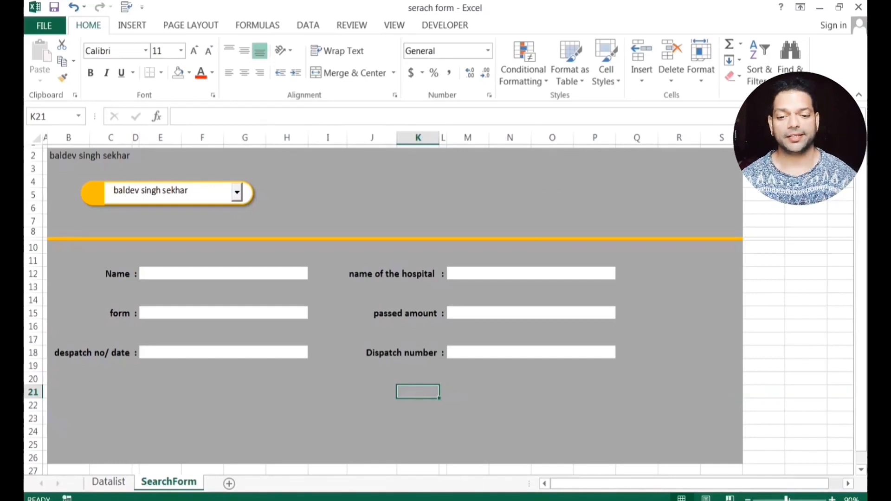
Choose a different person from the name dropdown and check the linked cell B2.
{"action": "left_click", "coordinate": [236, 192]}
{"action": "left_click", "coordinate": [193, 256]}
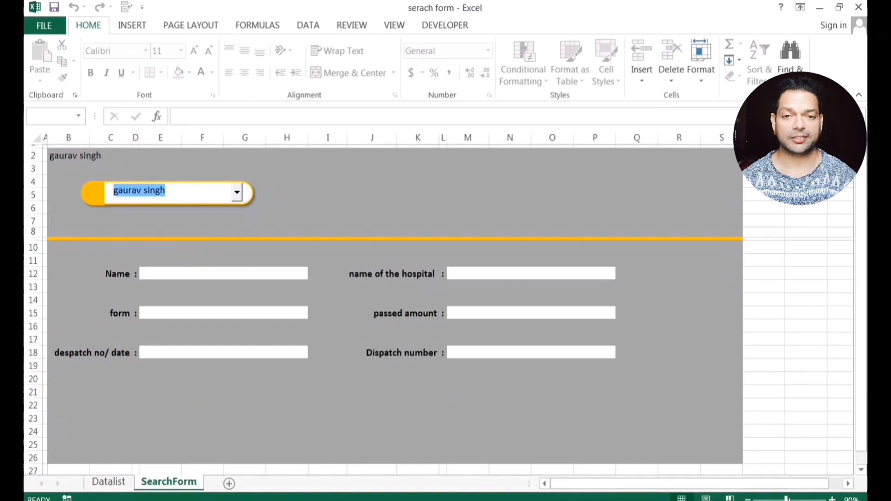
{"action": "left_click_drag", "start_coordinate": [68, 155], "coordinate": [135, 155]}
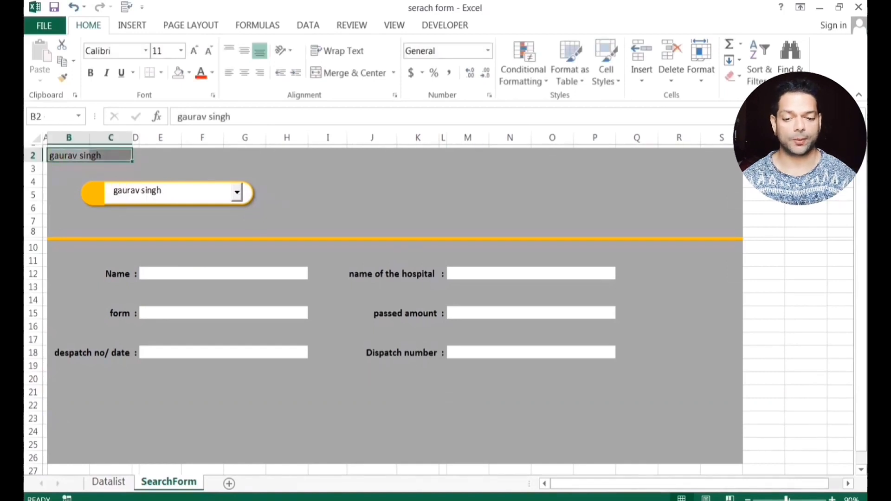
{"action": "left_click", "coordinate": [160, 168]}
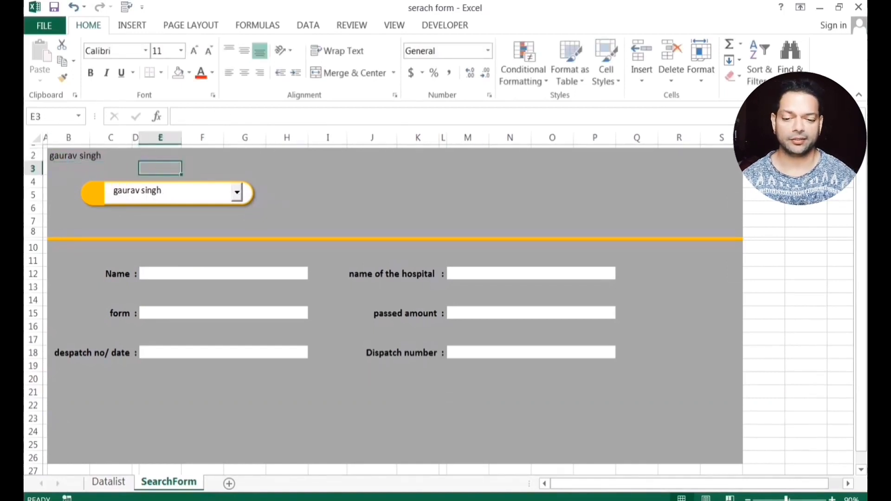
{"action": "left_click", "coordinate": [198, 273]}
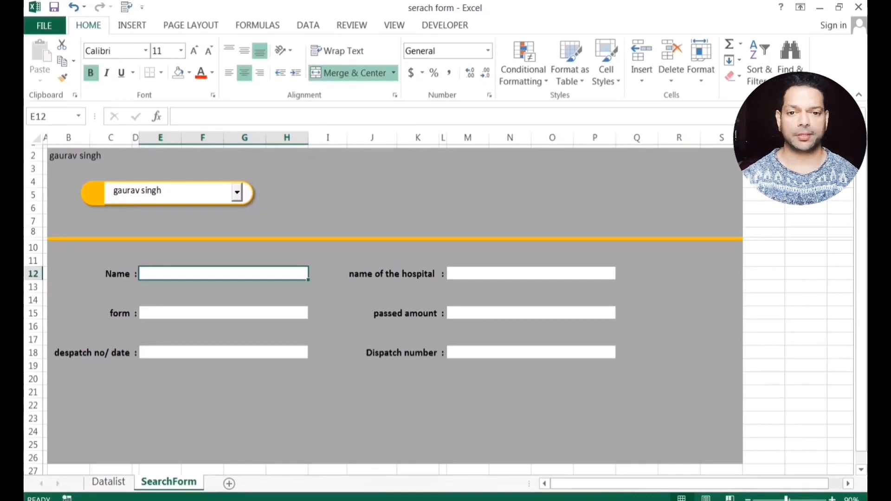
Start a VLOOKUP in E12 with absolute $B$2 and the Datalist range, committing it too early.
{"action": "type", "text": "=vllo"}
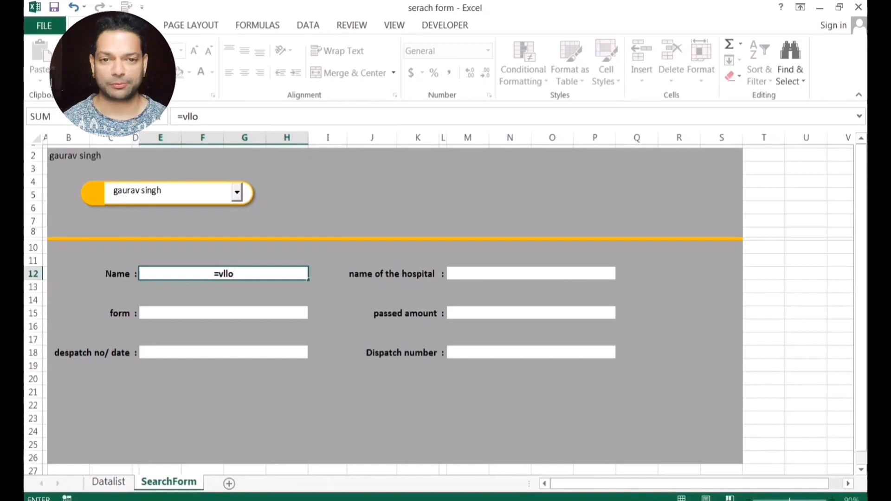
{"action": "type", "text": "up"}
{"action": "key", "text": "BackSpace"}
{"action": "key", "text": "BackSpace"}
{"action": "key", "text": "BackSpace"}
{"action": "key", "text": "BackSpace"}
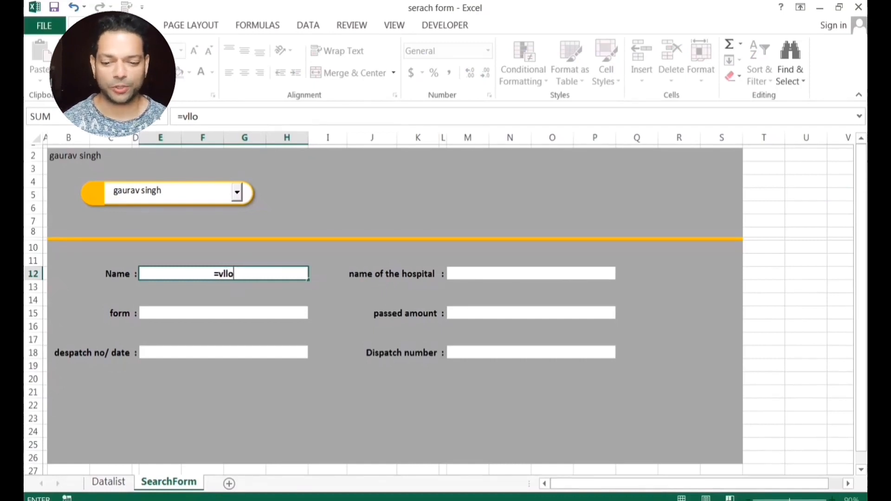
{"action": "key", "text": "BackSpace"}
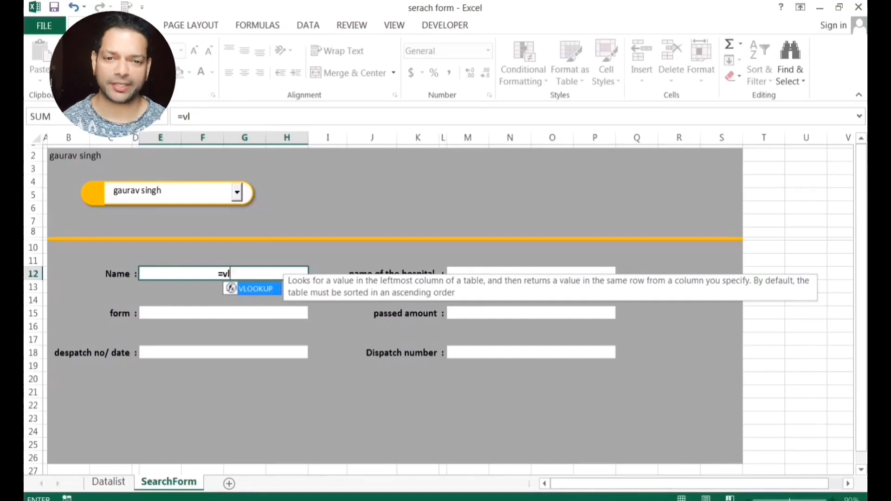
{"action": "key", "text": "Tab"}
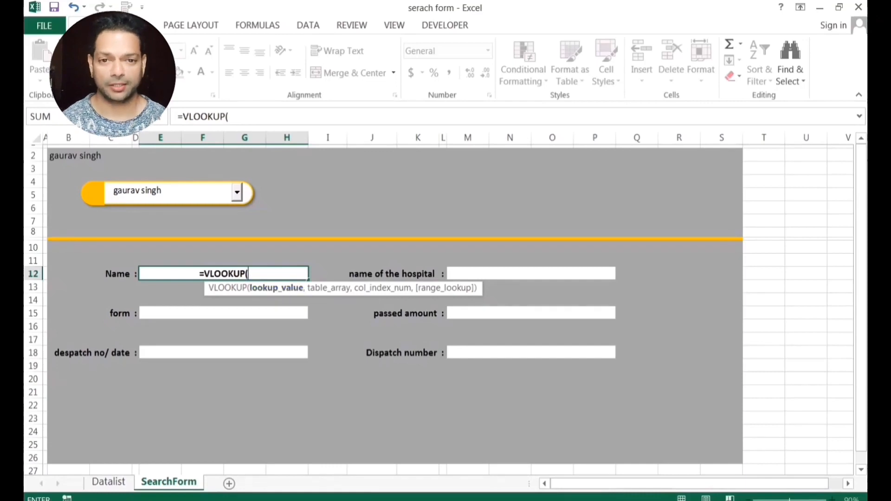
{"action": "type", "text": "B2"}
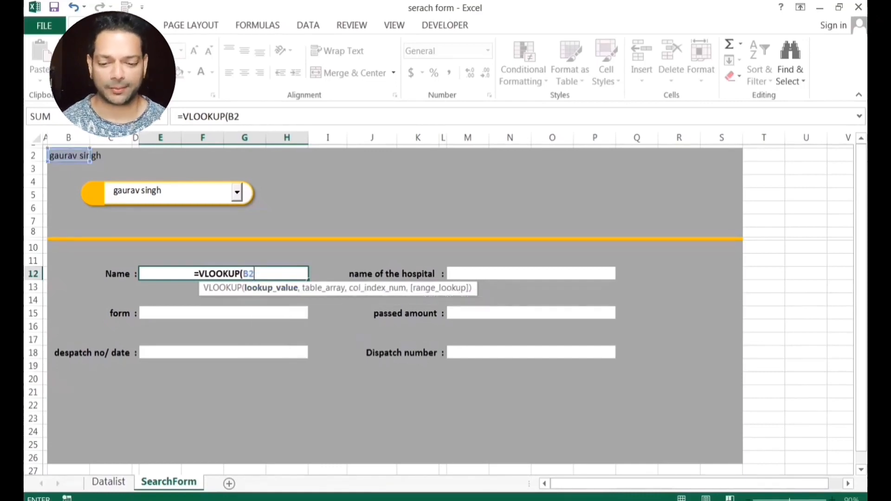
{"action": "key", "text": "F4"}
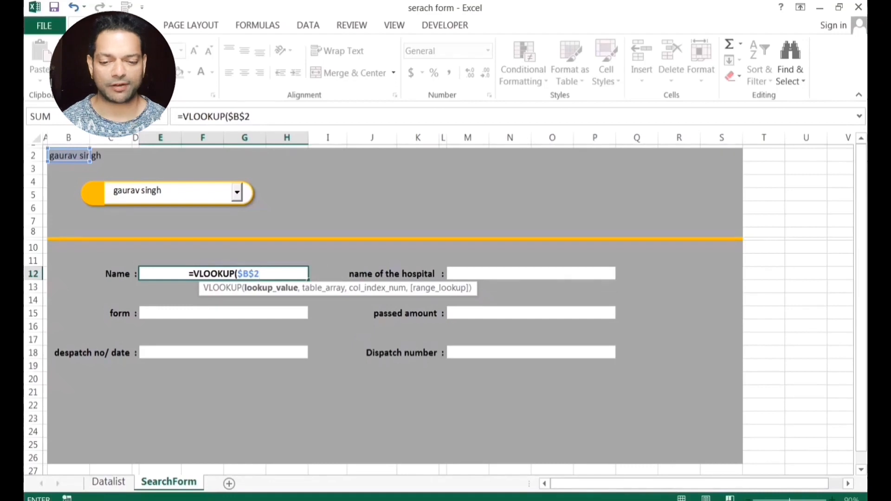
{"action": "type", "text": ","}
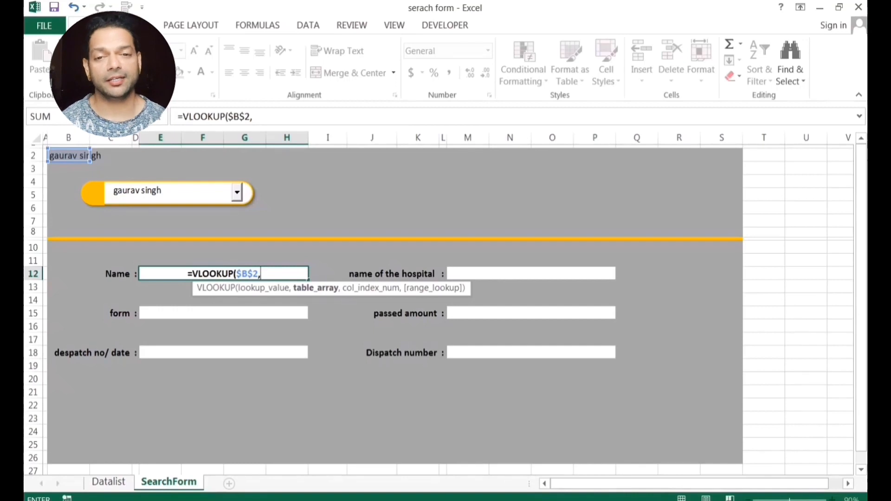
{"action": "type", "text": "Dtalis"}
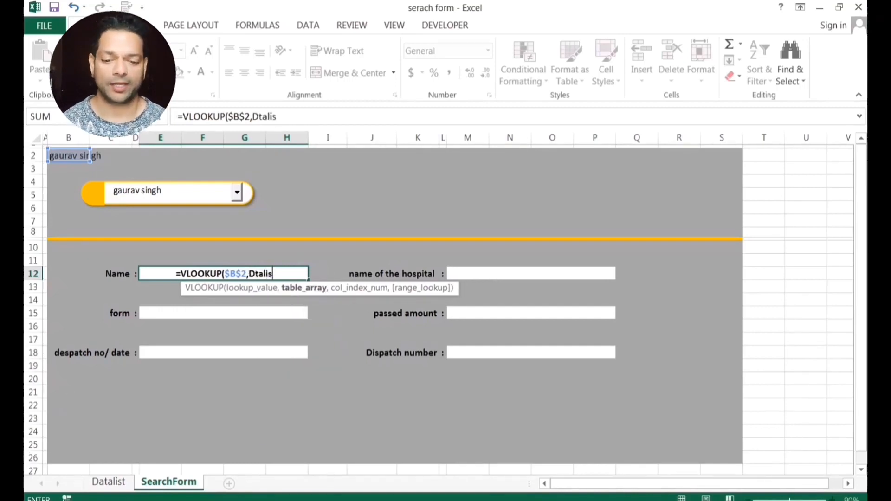
{"action": "key", "text": "BackSpace"}
{"action": "key", "text": "BackSpace"}
{"action": "key", "text": "BackSpace"}
{"action": "key", "text": "BackSpace"}
{"action": "key", "text": "BackSpace"}
{"action": "key", "text": "BackSpace"}
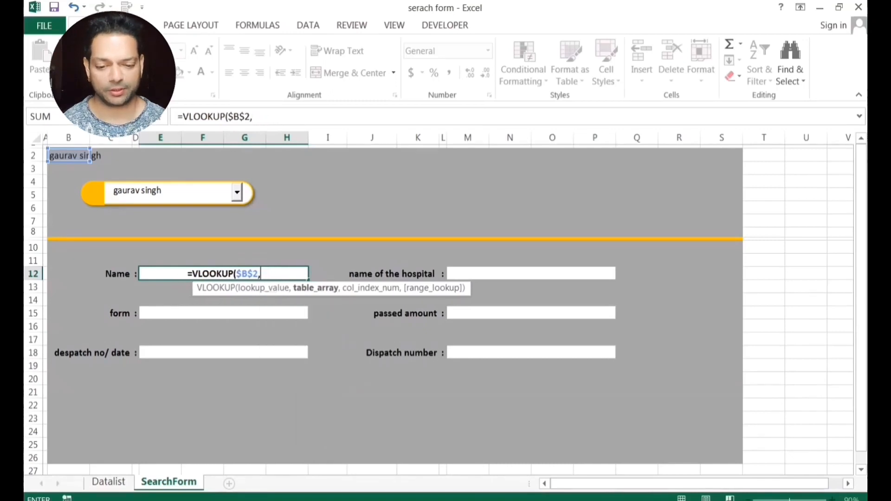
{"action": "type", "text": "D"}
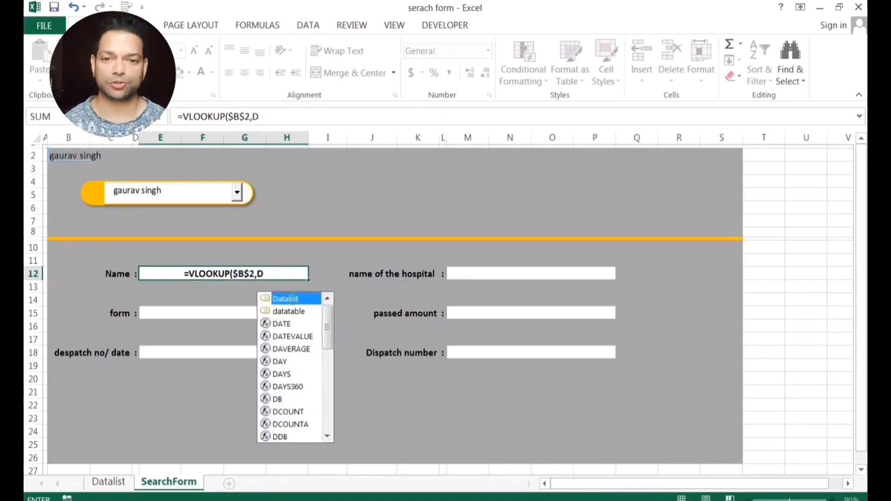
{"action": "key", "text": "Tab"}
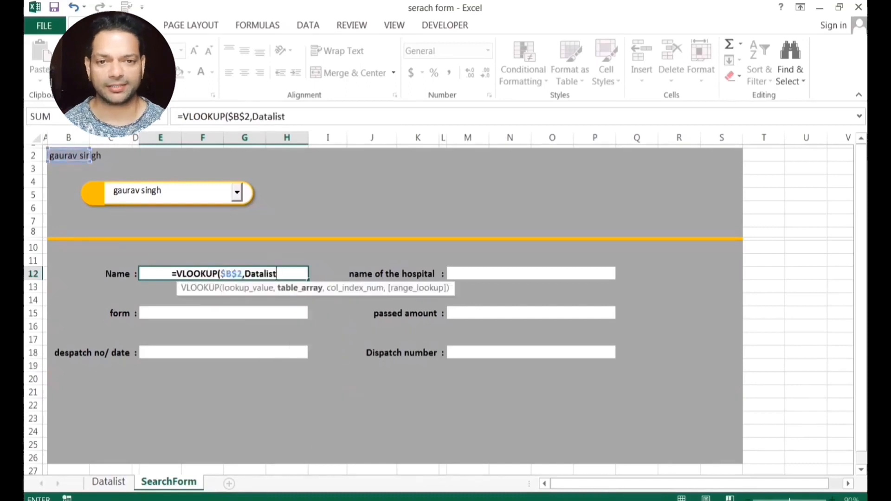
{"action": "key", "text": "Return"}
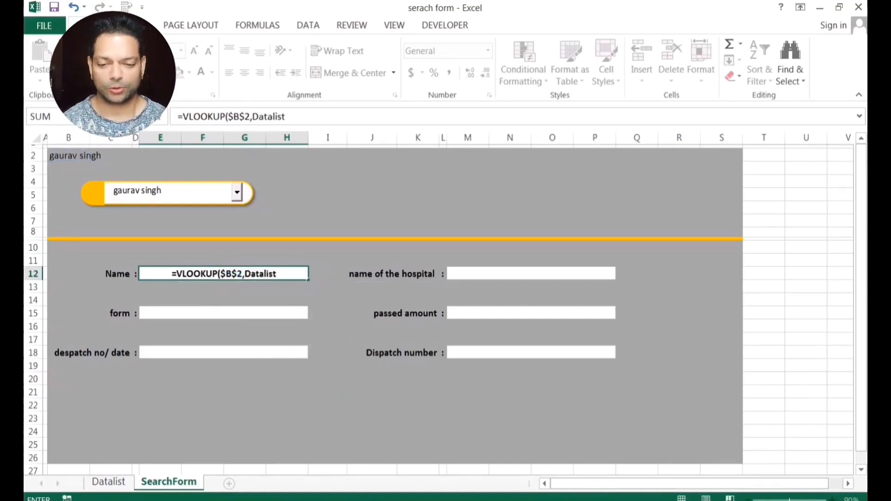
Dismiss the too-few-arguments warning, try picking the range on Datalist, then abandon the formula.
{"action": "left_click", "coordinate": [108, 482]}
{"action": "left_click", "coordinate": [446, 297]}
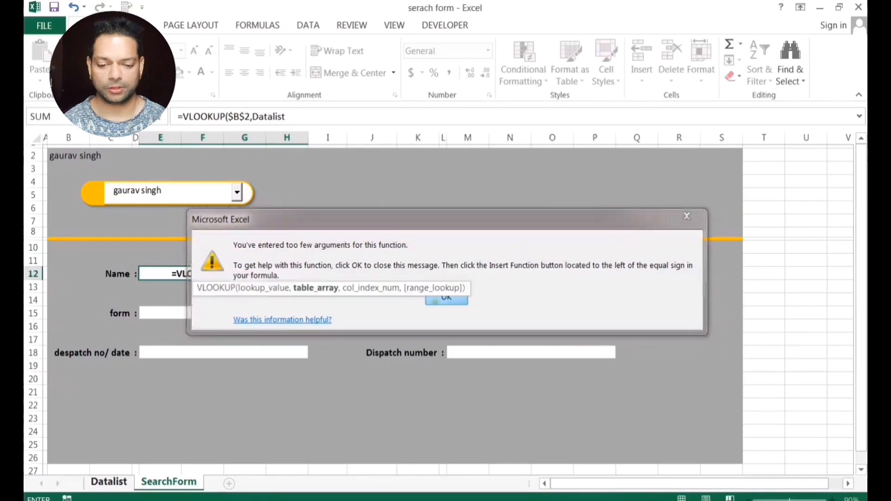
{"action": "left_click", "coordinate": [109, 482]}
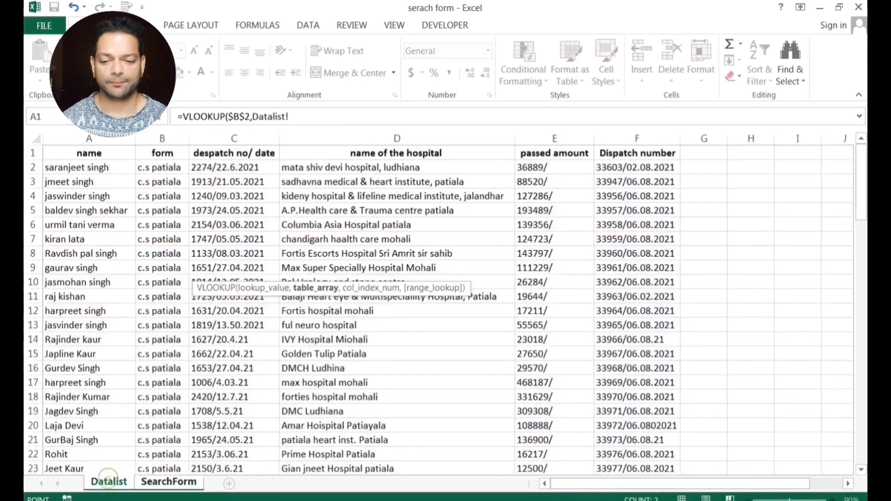
{"action": "left_click", "coordinate": [85, 117]}
{"action": "left_click", "coordinate": [85, 117]}
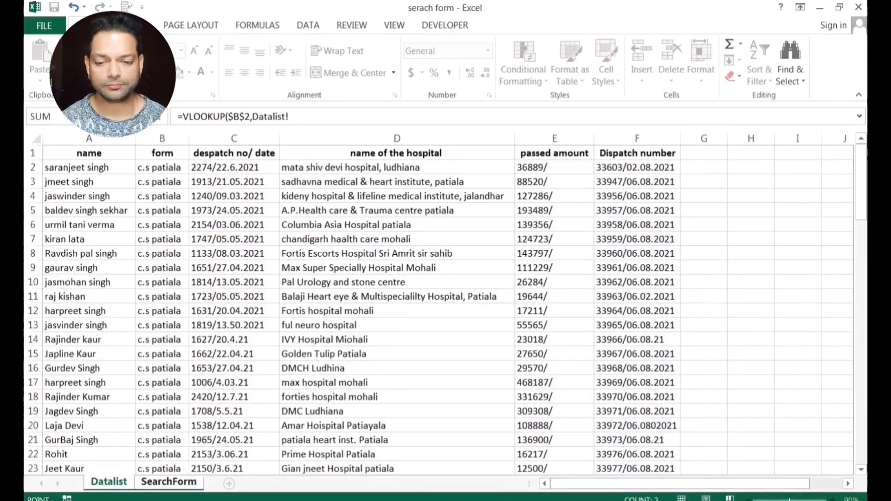
{"action": "left_click", "coordinate": [89, 182]}
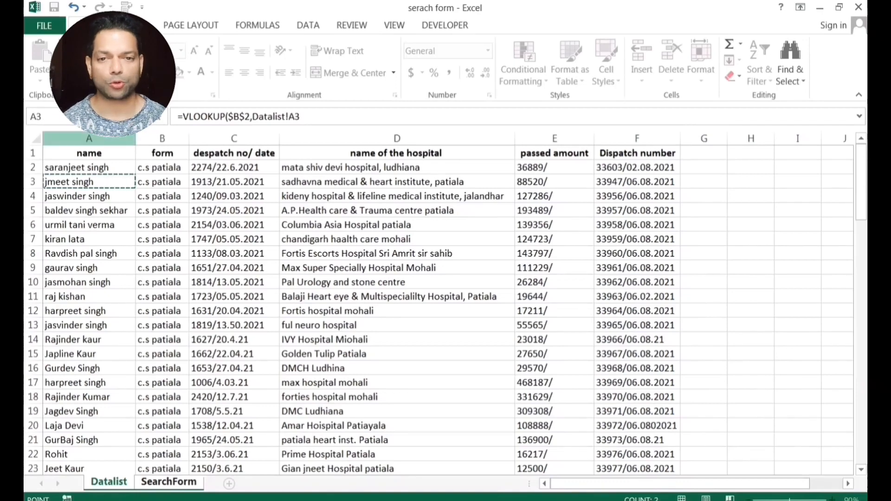
{"action": "left_click", "coordinate": [85, 117]}
{"action": "left_click", "coordinate": [85, 117]}
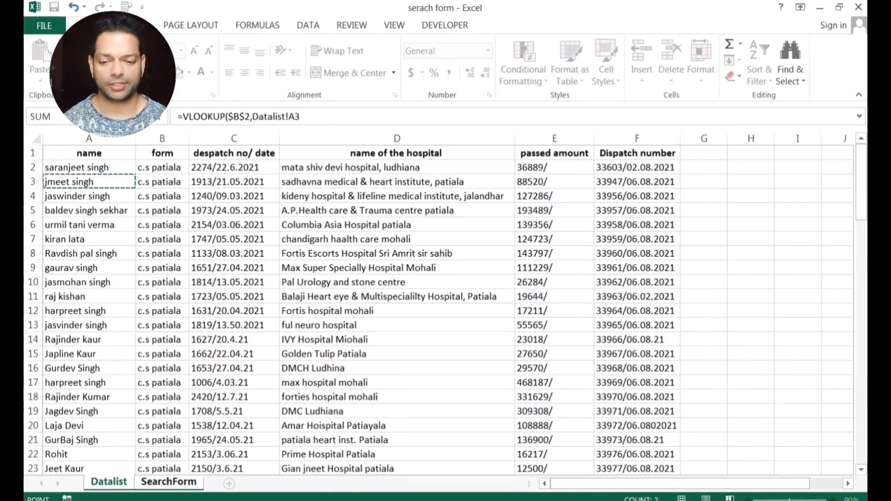
{"action": "key", "text": "Escape"}
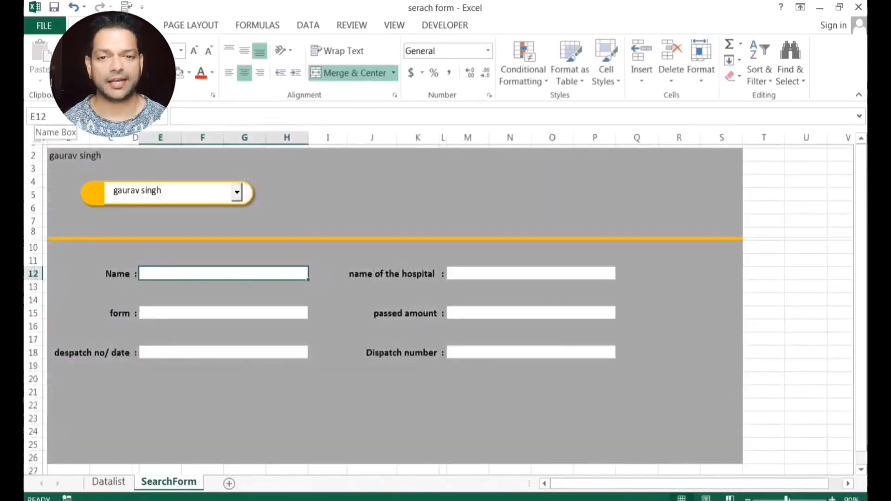
{"action": "left_click", "coordinate": [108, 482]}
{"action": "left_click", "coordinate": [84, 117]}
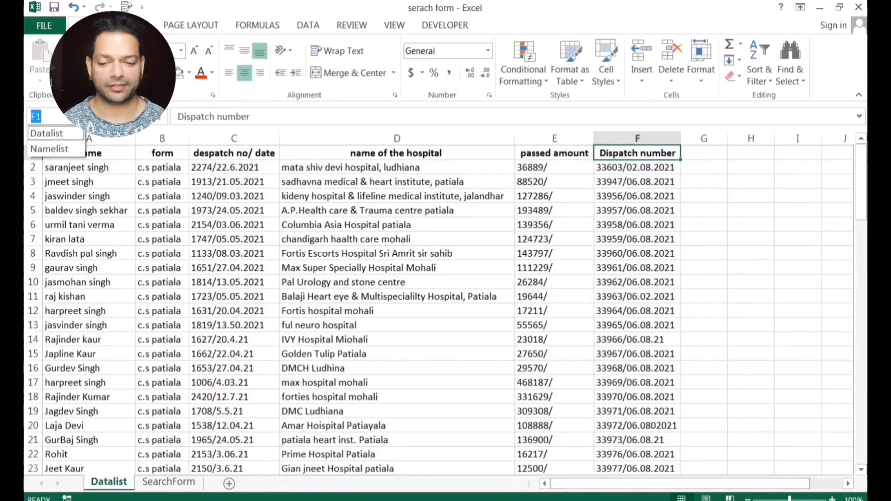
{"action": "left_click", "coordinate": [169, 481]}
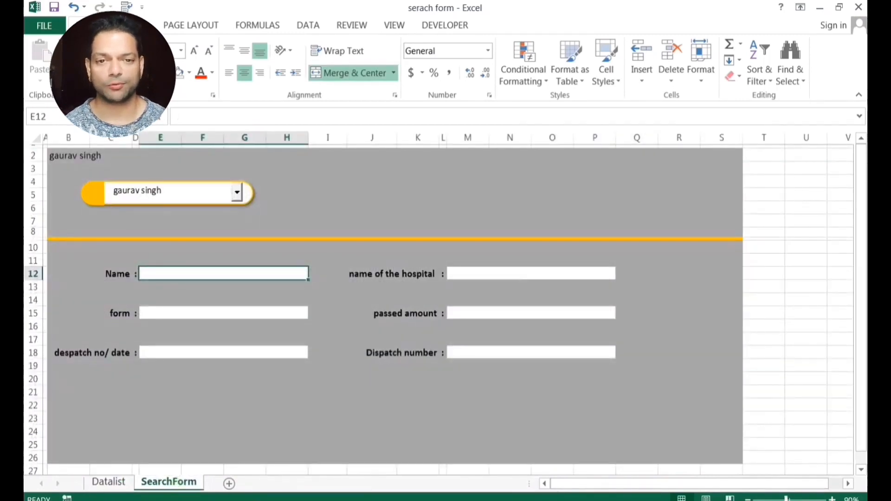
{"action": "type", "text": "="}
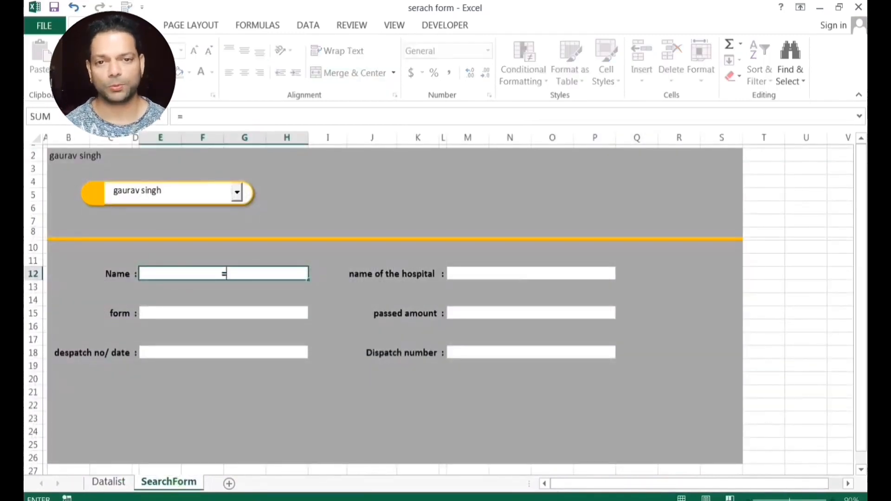
{"action": "type", "text": "vl"}
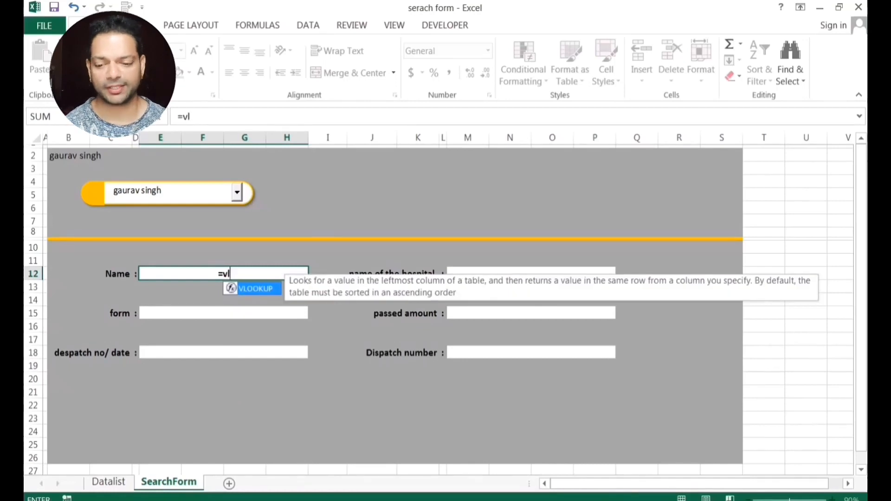
{"action": "key", "text": "Tab"}
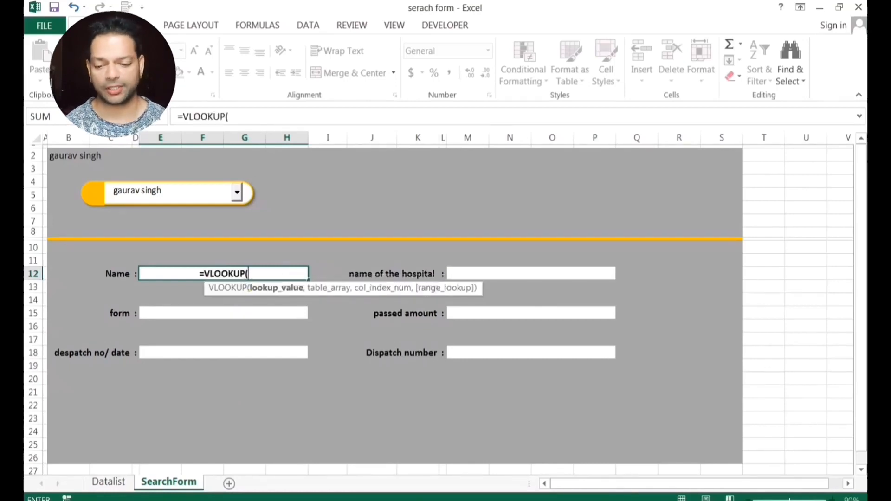
{"action": "left_click", "coordinate": [88, 157]}
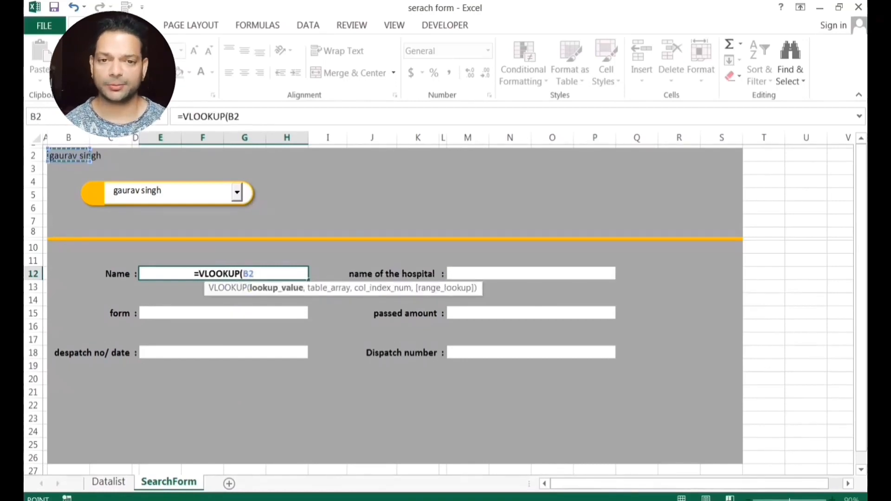
{"action": "key", "text": "F4"}
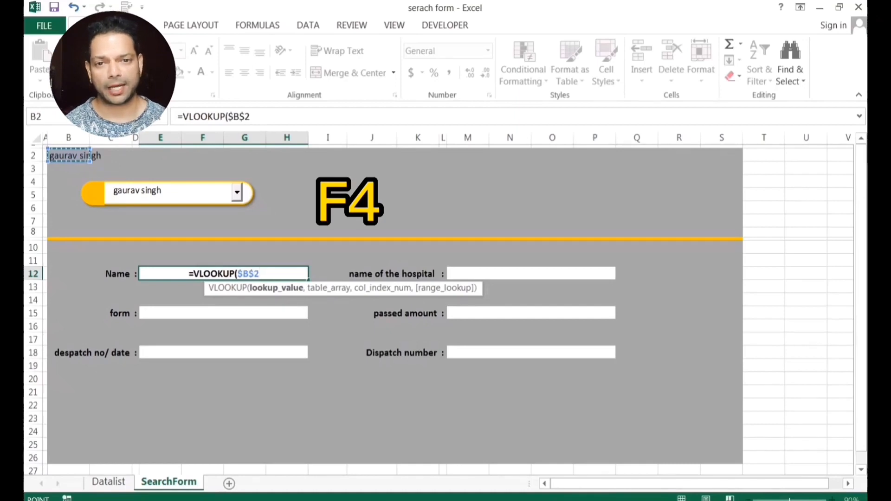
{"action": "type", "text": ","}
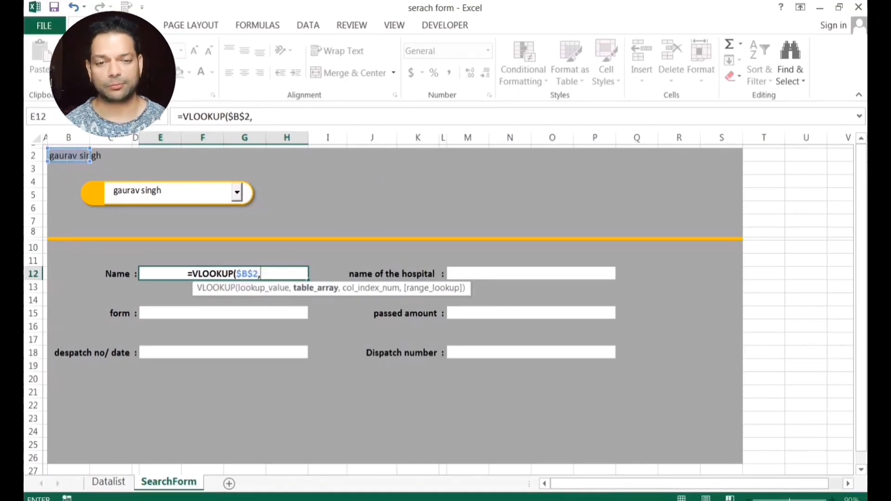
{"action": "type", "text": "d"}
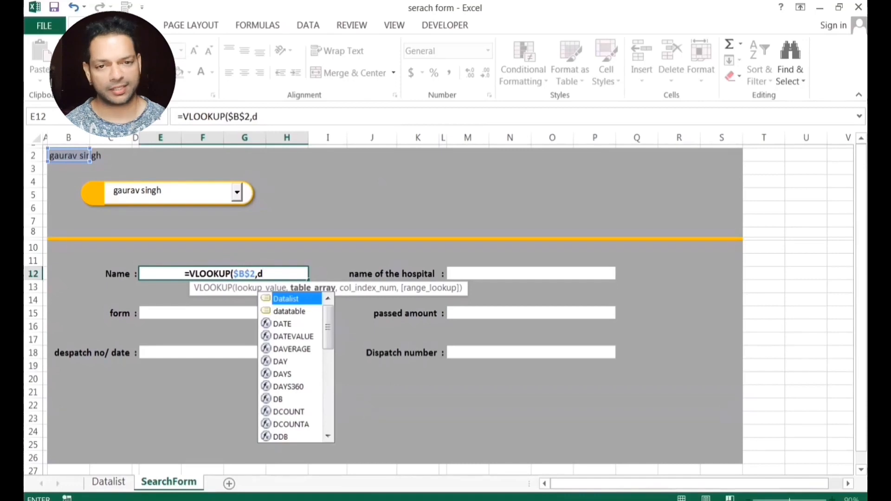
{"action": "key", "text": "Tab"}
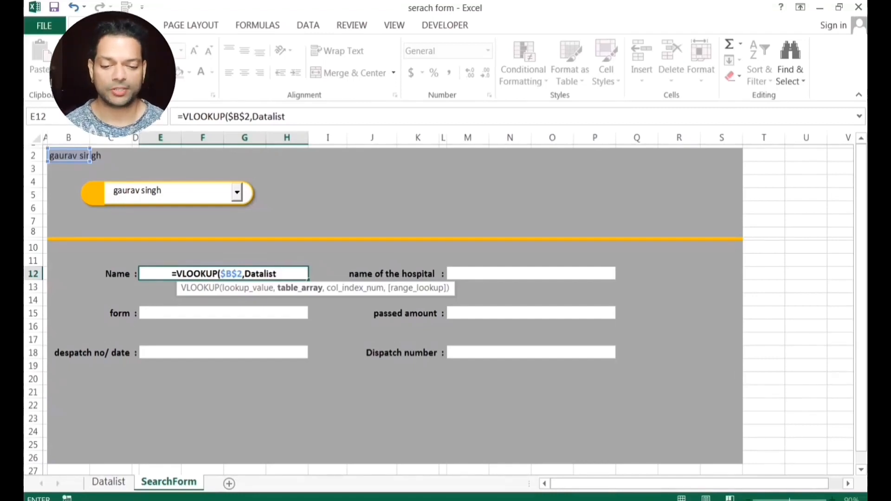
{"action": "type", "text": ","}
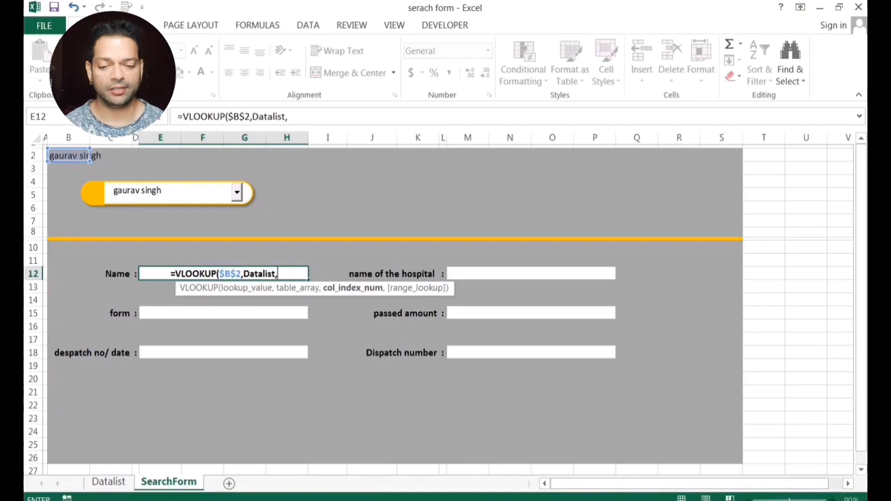
{"action": "type", "text": "1,0"}
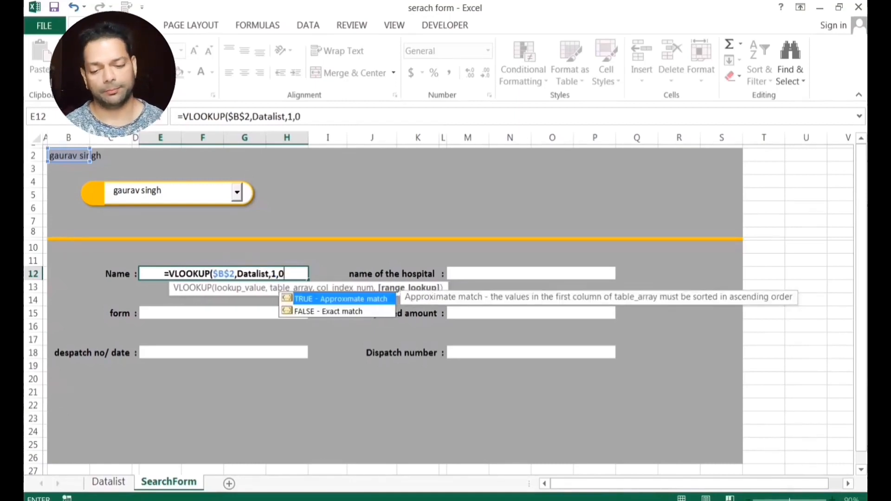
{"action": "type", "text": ")"}
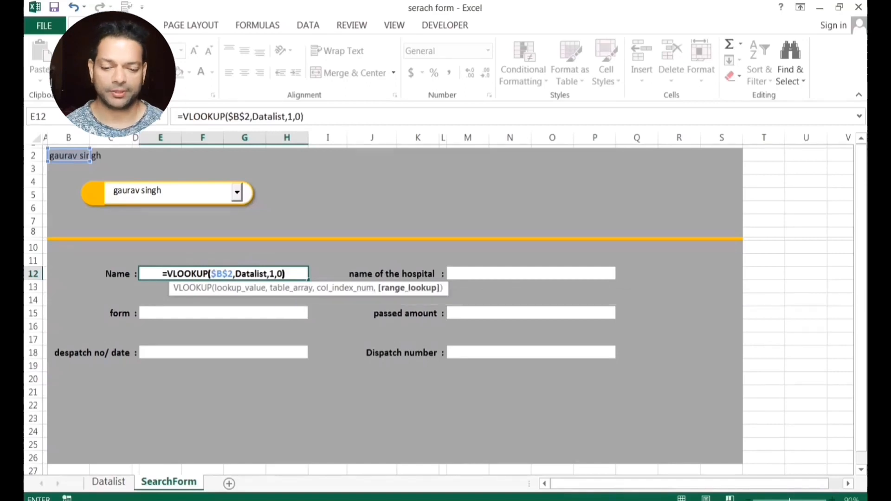
{"action": "key", "text": "Return"}
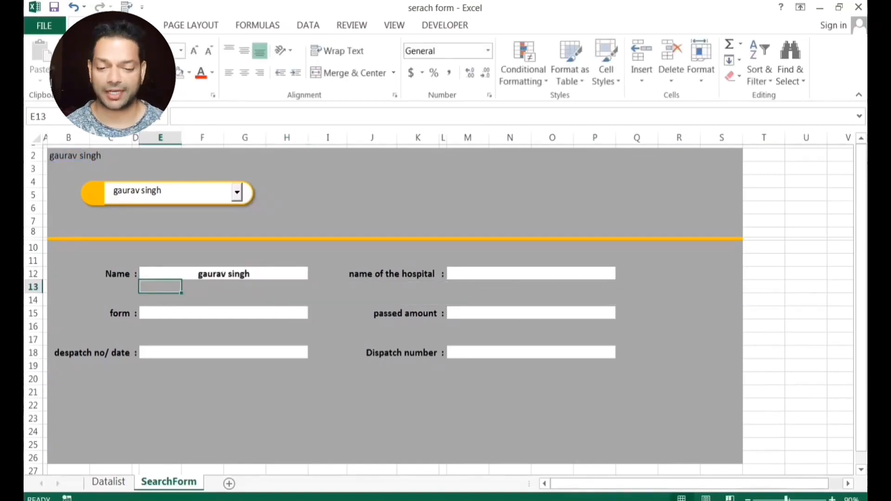
{"action": "left_click", "coordinate": [237, 192]}
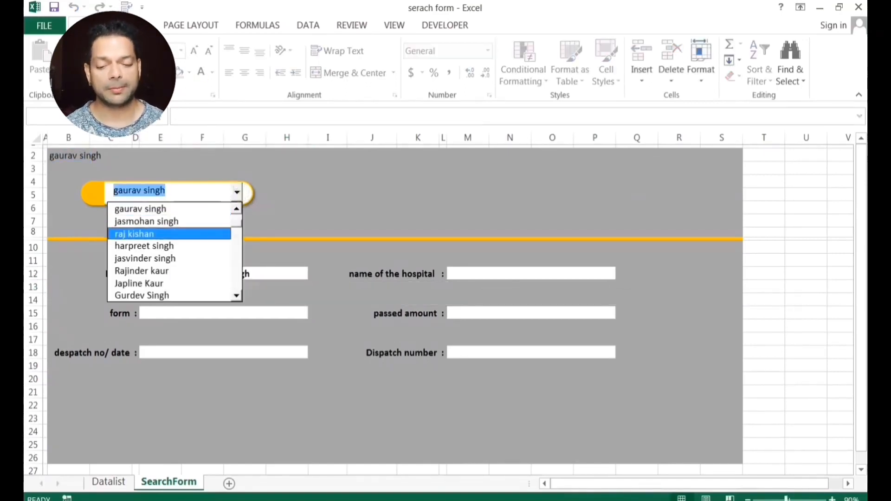
{"action": "left_click", "coordinate": [139, 232]}
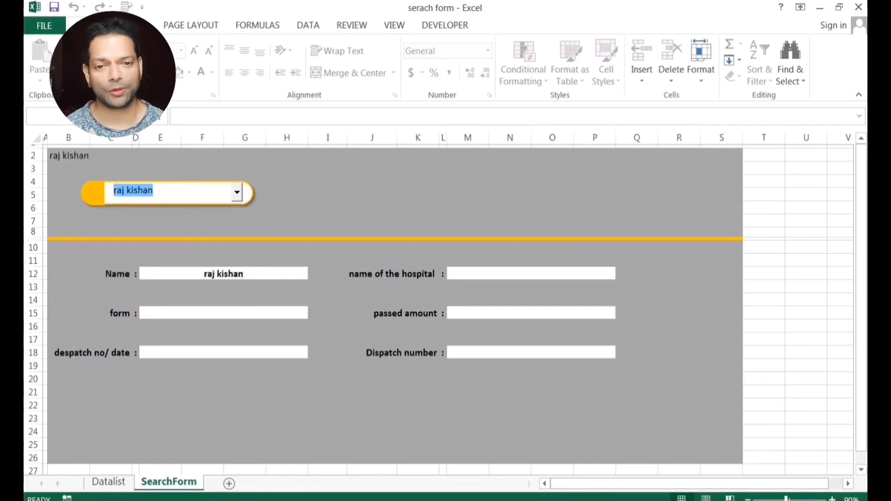
{"action": "left_click", "coordinate": [237, 192]}
{"action": "left_click", "coordinate": [139, 258]}
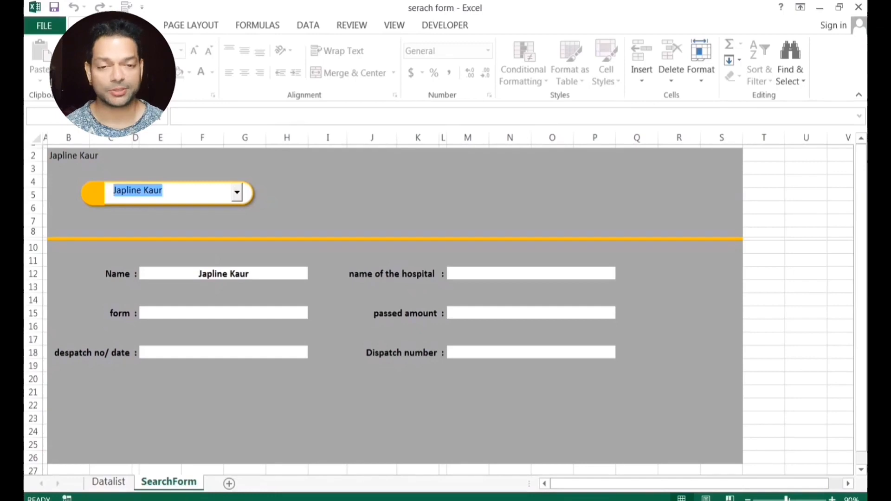
{"action": "left_click", "coordinate": [224, 274]}
Inspect the Datalist name column A1:A11, then reselect the Name field E12 on SearchForm.
{"action": "left_click", "coordinate": [115, 481]}
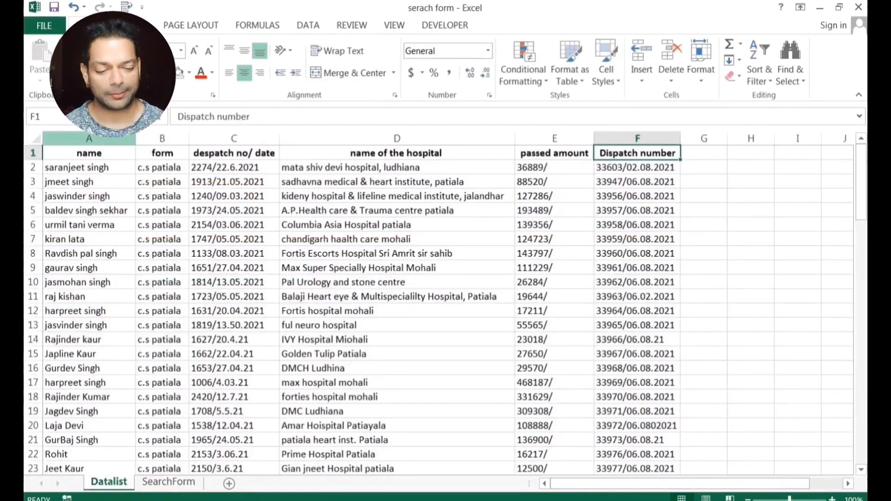
{"action": "left_click_drag", "start_coordinate": [88, 153], "coordinate": [88, 297]}
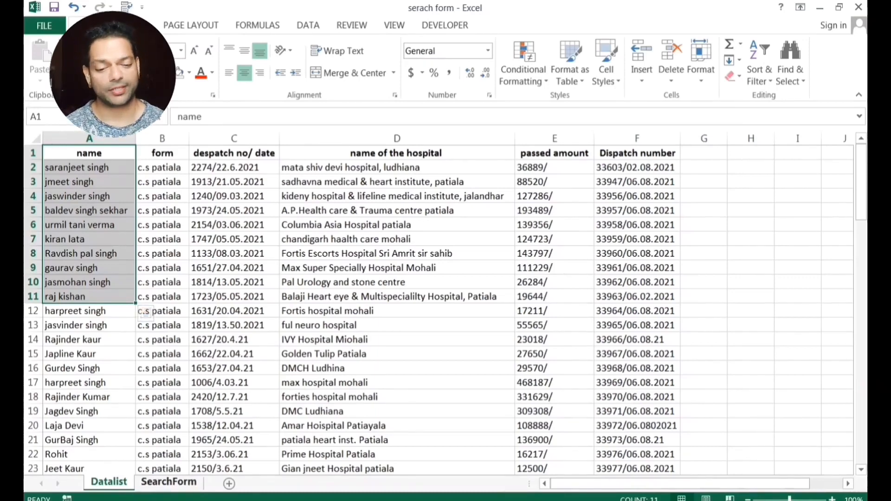
{"action": "left_click", "coordinate": [168, 482]}
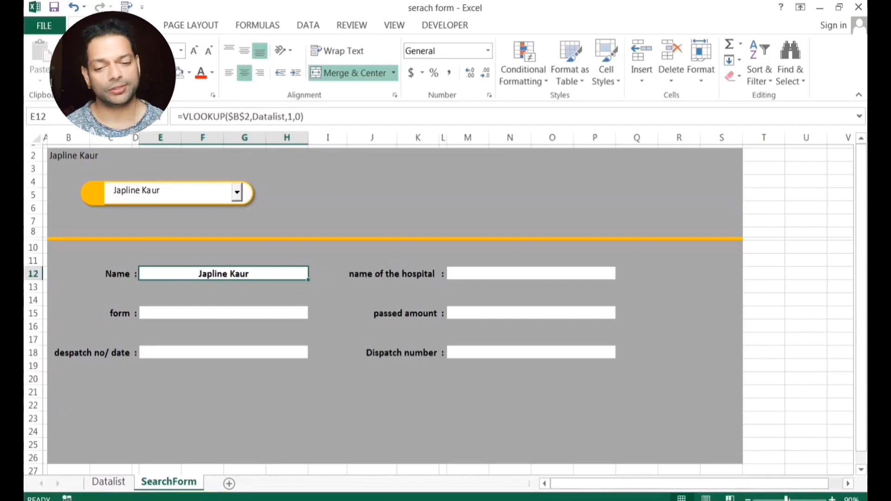
{"action": "left_click", "coordinate": [206, 320]}
{"action": "left_click", "coordinate": [207, 313]}
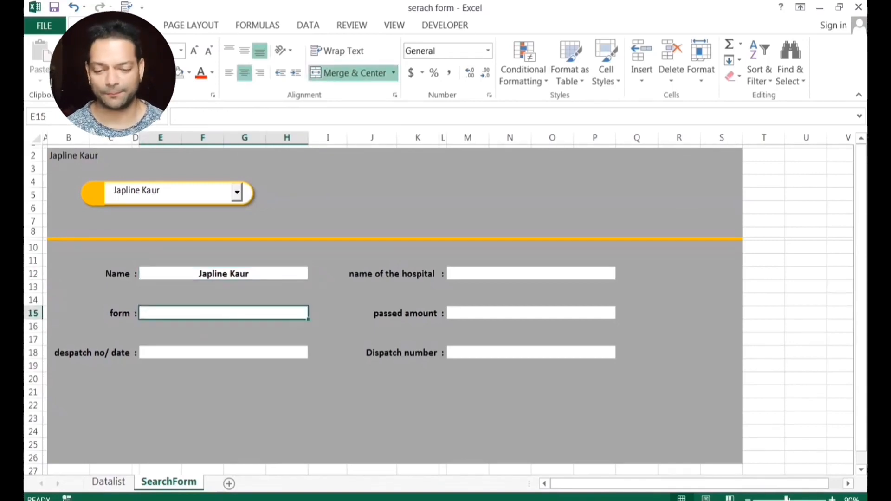
{"action": "left_click", "coordinate": [232, 274]}
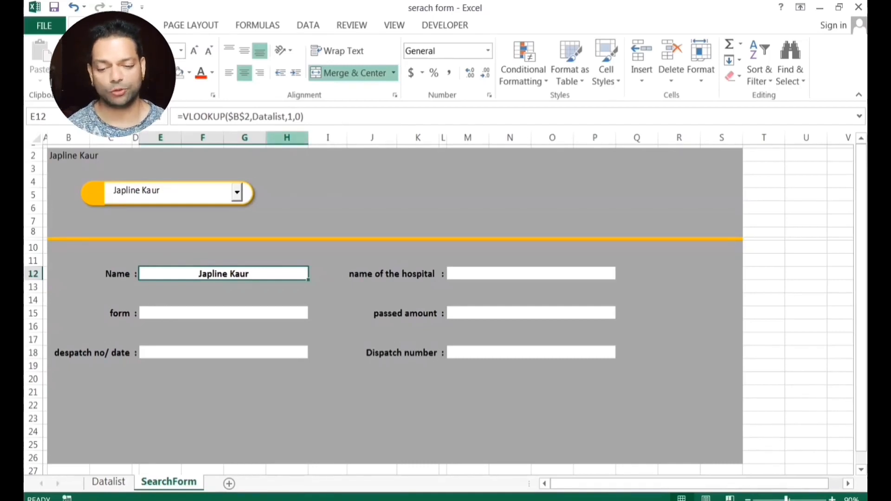
Replace the column number 1 in E12's formula with MATCH(B12,,0), leaving its lookup range empty.
{"action": "key", "text": "F2"}
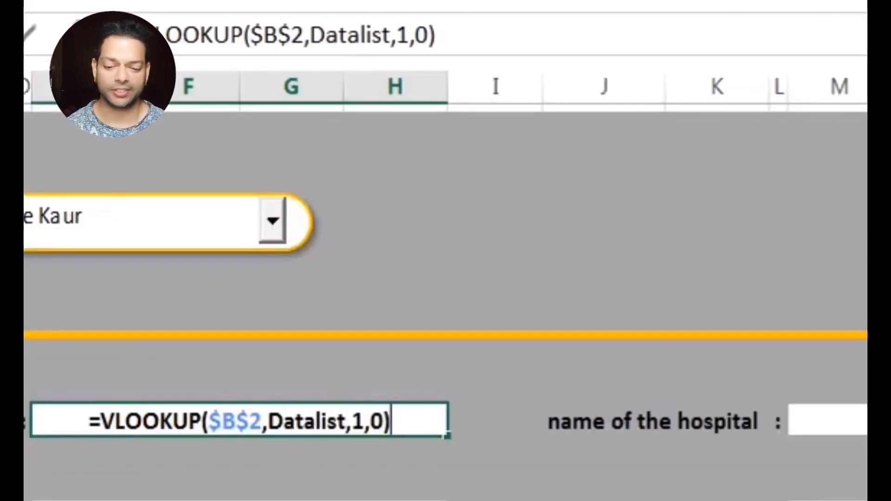
{"action": "key", "text": "Left"}
{"action": "key", "text": "Left"}
{"action": "key", "text": "Left"}
{"action": "key", "text": "BackSpace"}
{"action": "type", "text": "m"}
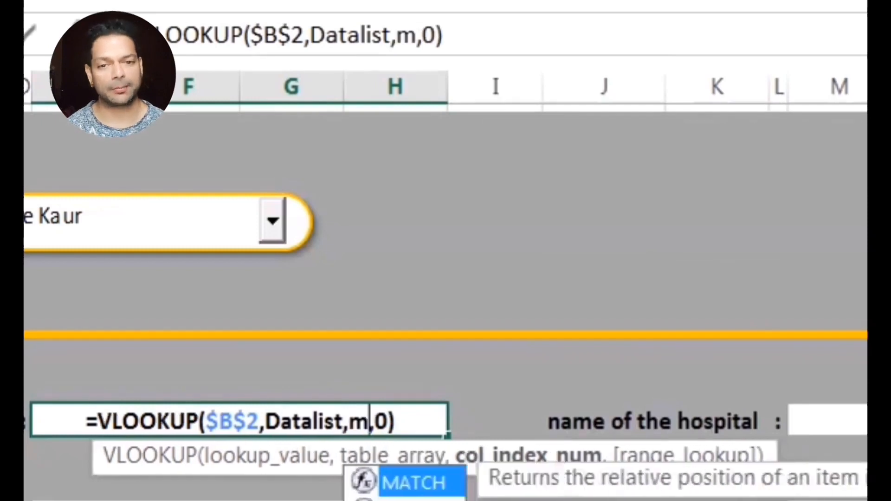
{"action": "type", "text": "atch"}
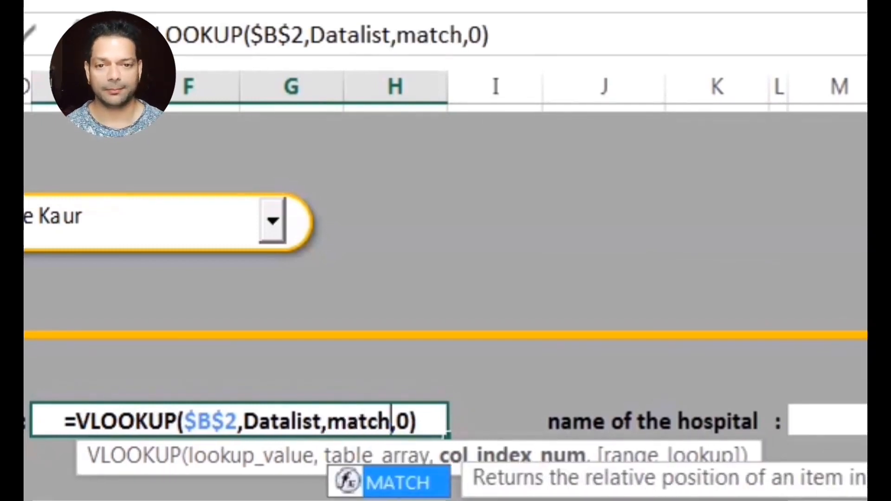
{"action": "key", "text": "Tab"}
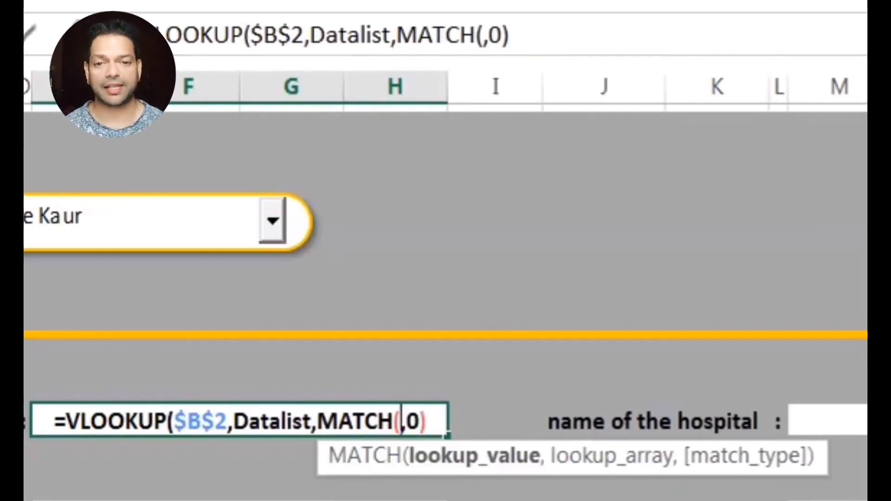
{"action": "type", "text": "B12"}
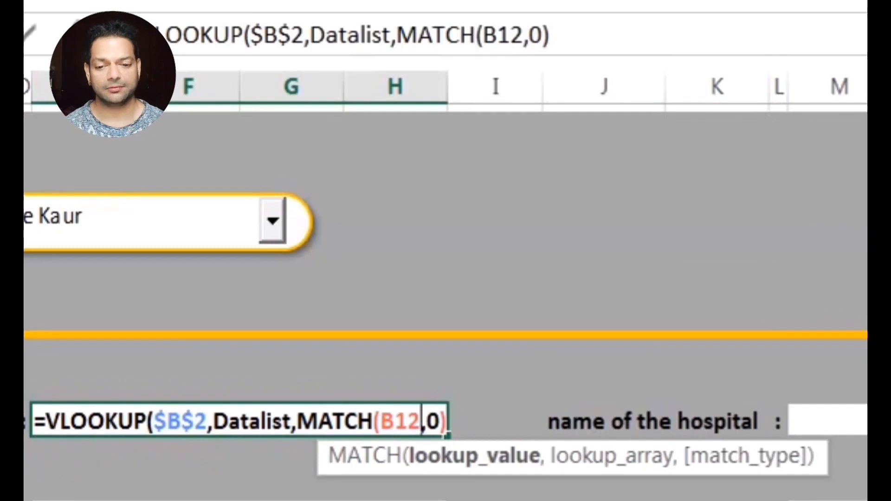
{"action": "key", "text": "Right"}
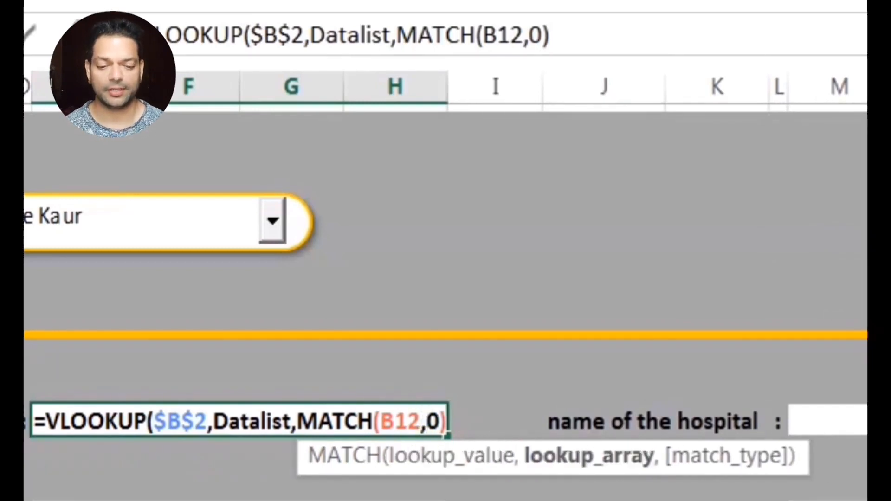
{"action": "type", "text": ","}
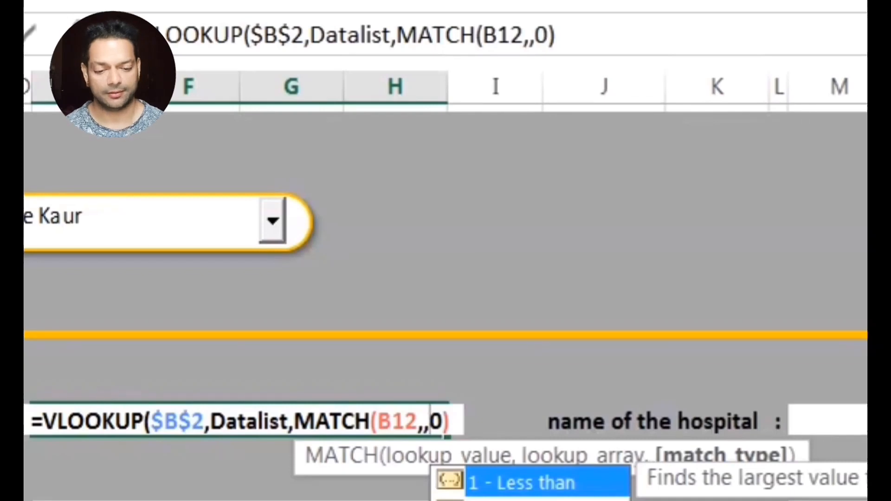
{"action": "key", "text": "Left"}
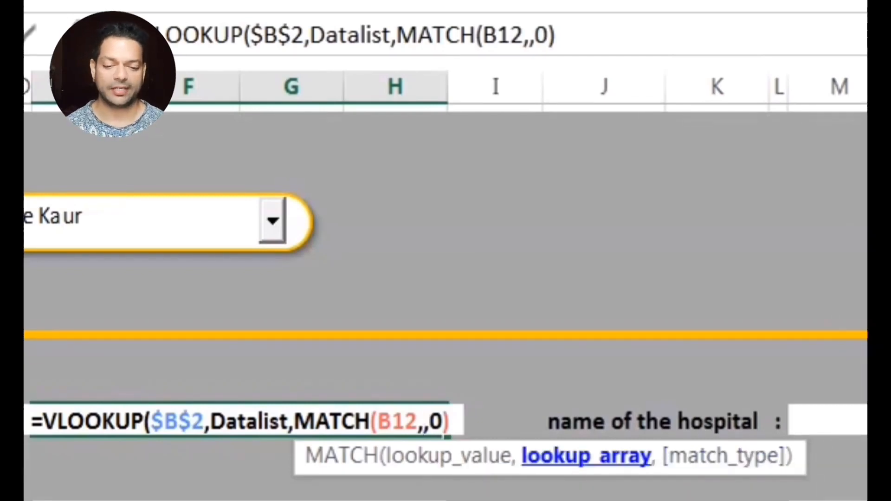
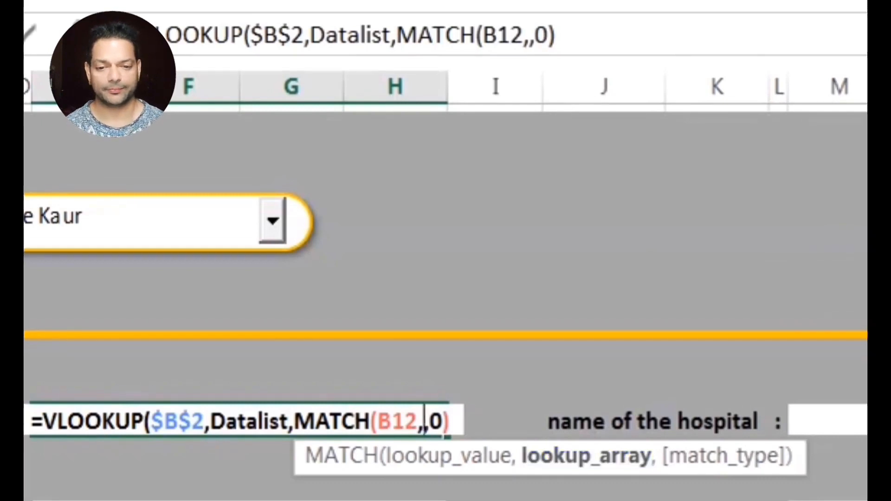
Complete E12's formula: MATCH against Datalist!$A$1:$F$1 with match type 0, and VLOOKUP ending ,0).
{"action": "key", "text": "ctrl+Page_Up"}
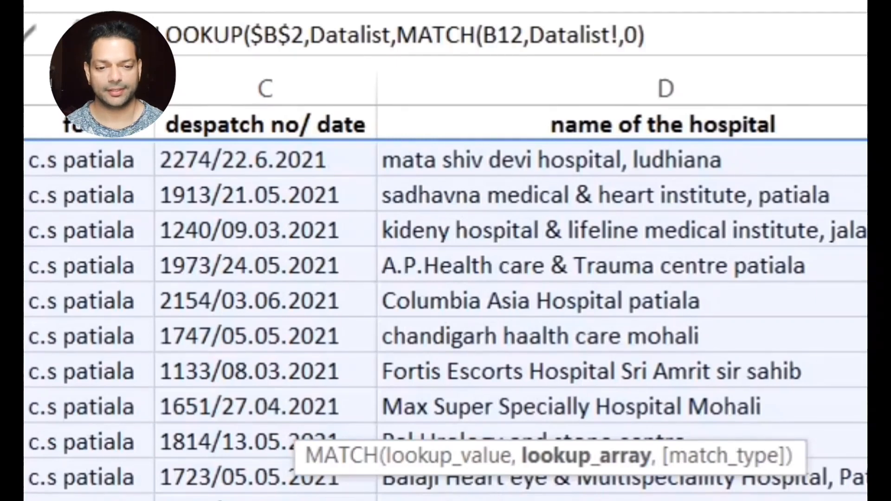
{"action": "key", "text": "shift+Right"}
{"action": "key", "text": "shift+Right"}
{"action": "key", "text": "shift+Right"}
{"action": "key", "text": "shift+Right"}
{"action": "key", "text": "shift+Right"}
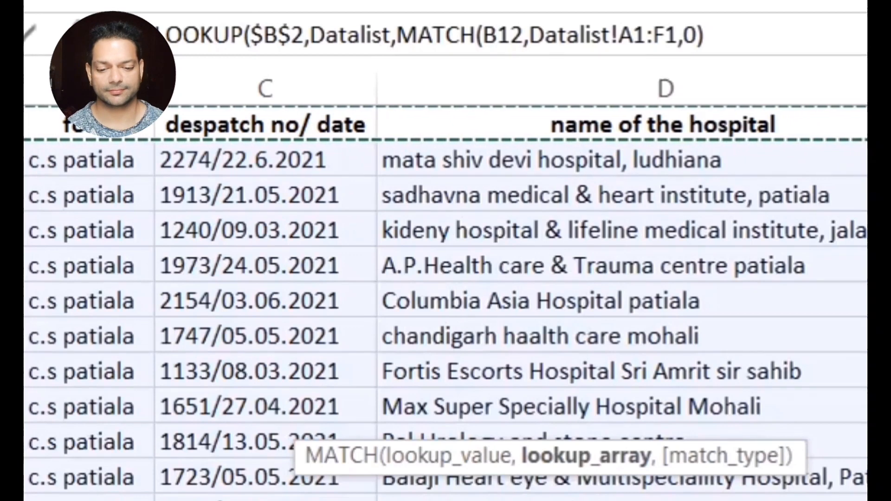
{"action": "key", "text": "F4"}
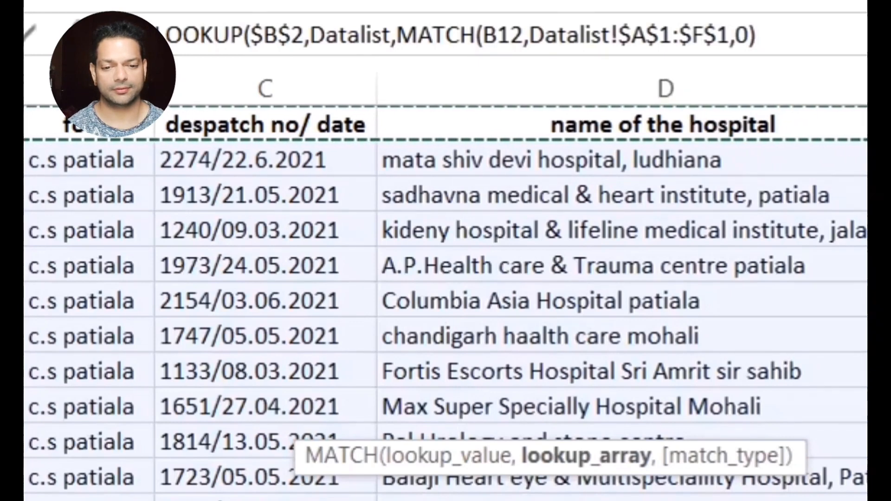
{"action": "left_click", "coordinate": [732, 34]}
{"action": "left_click", "coordinate": [736, 43]}
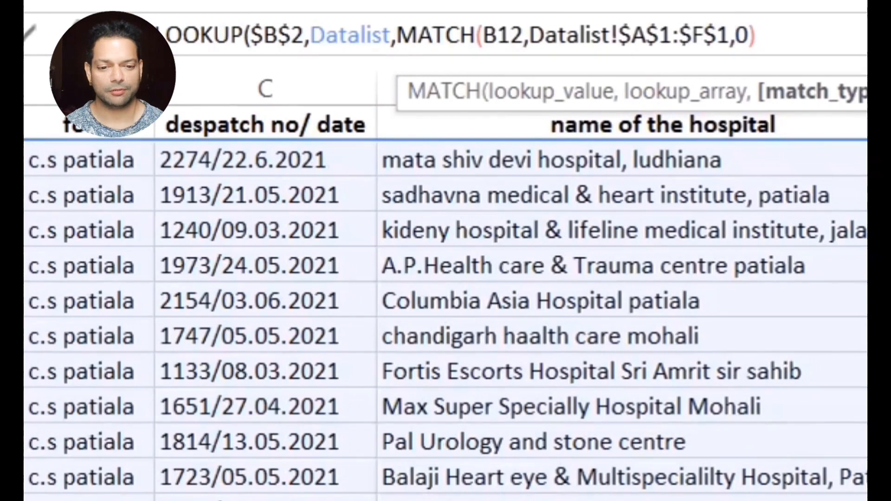
{"action": "type", "text": "0"}
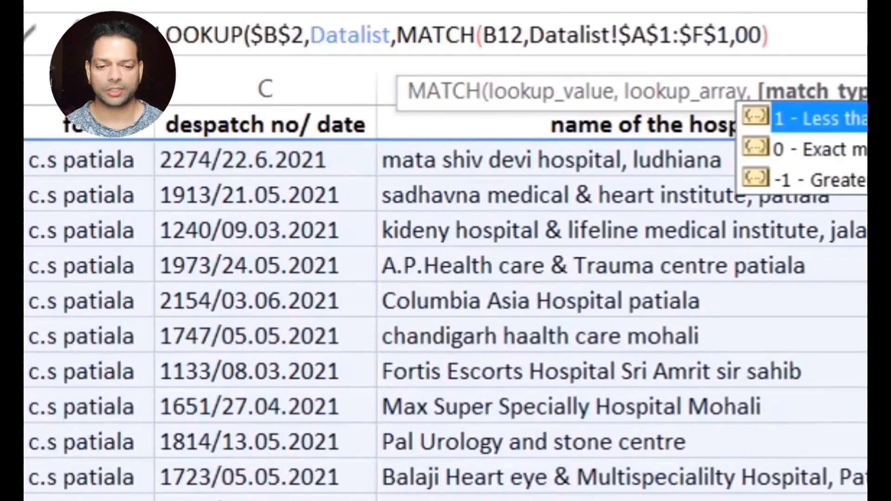
{"action": "type", "text": ","}
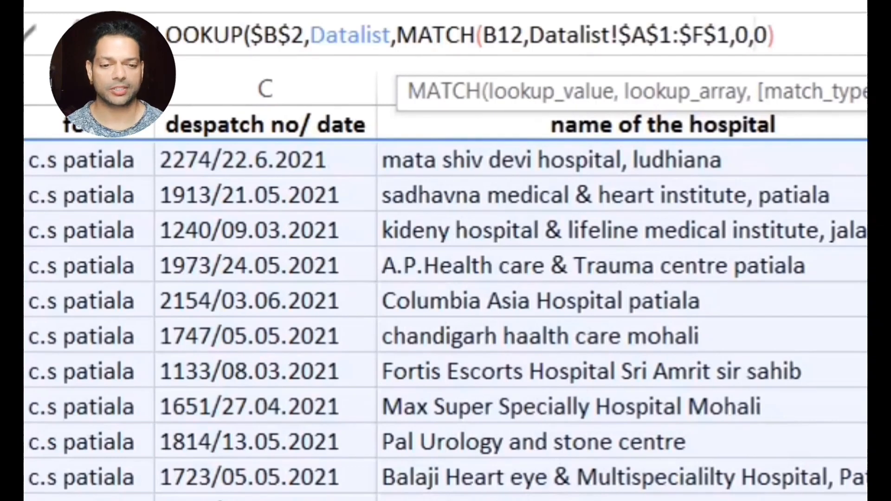
{"action": "left_click", "coordinate": [824, 28]}
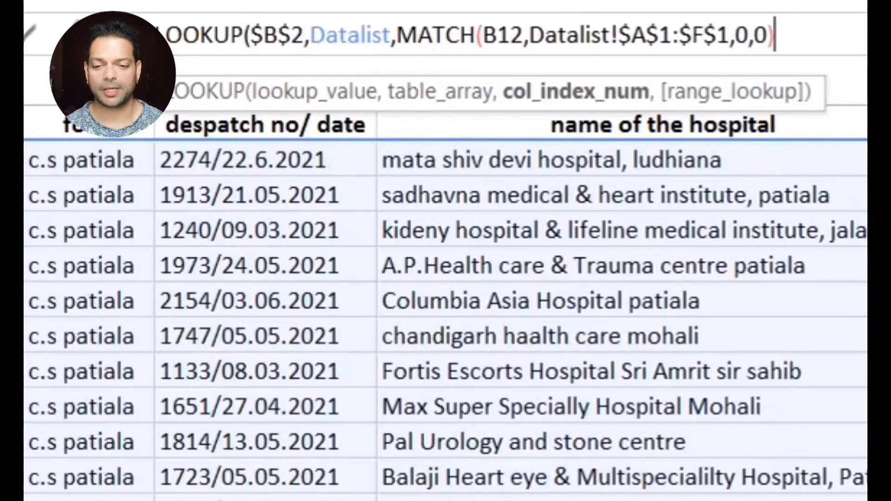
{"action": "left_click", "coordinate": [748, 34]}
{"action": "type", "text": ")"}
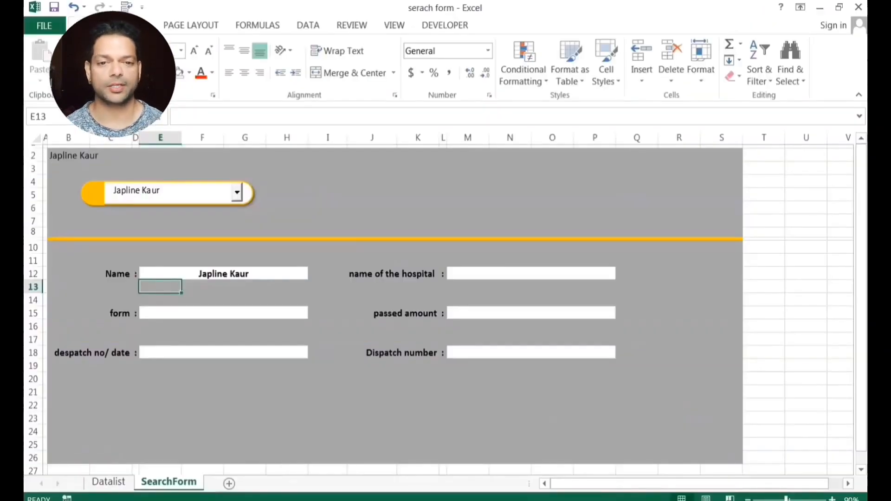
Copy E12's lookup formula into the form (E15) and despatch no/date (E18) fields.
{"action": "left_click", "coordinate": [225, 274]}
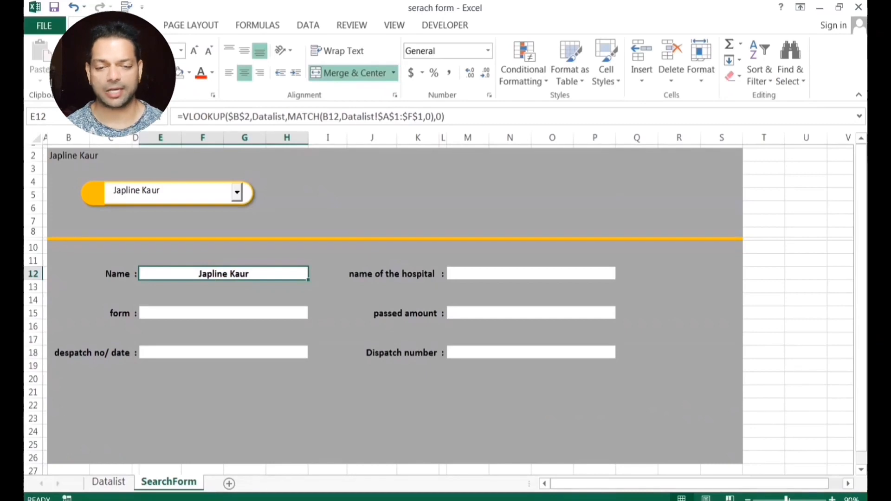
{"action": "key", "text": "ctrl+c"}
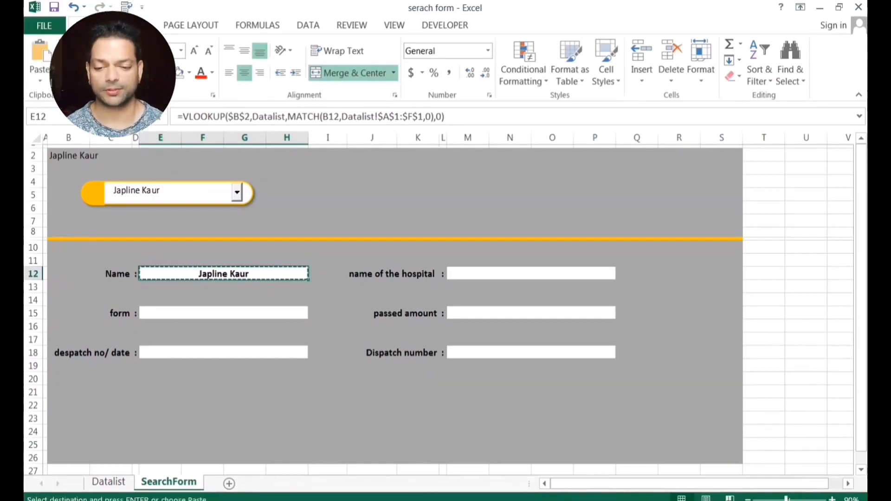
{"action": "left_click", "coordinate": [228, 313]}
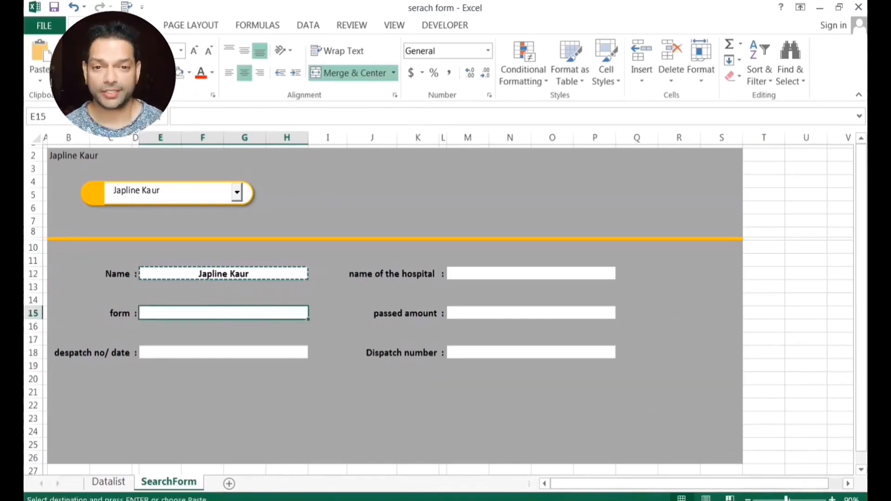
{"action": "key", "text": "ctrl+v"}
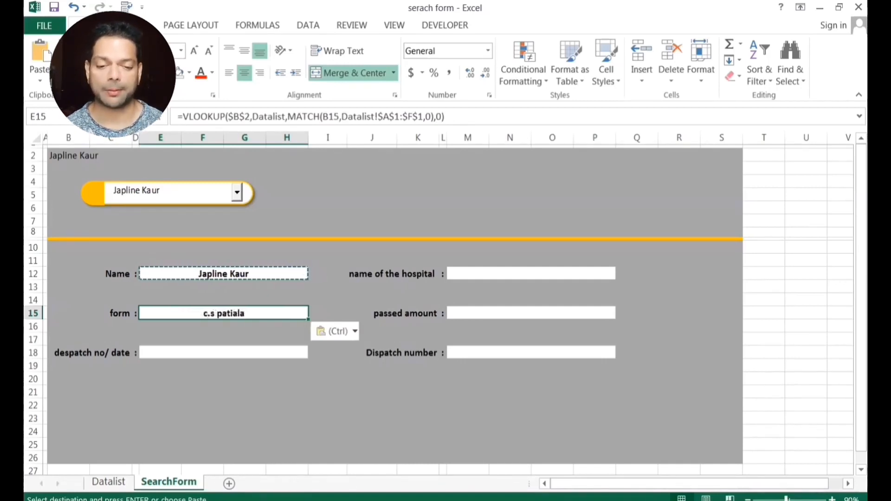
{"action": "left_click", "coordinate": [198, 351]}
{"action": "key", "text": "ctrl+v"}
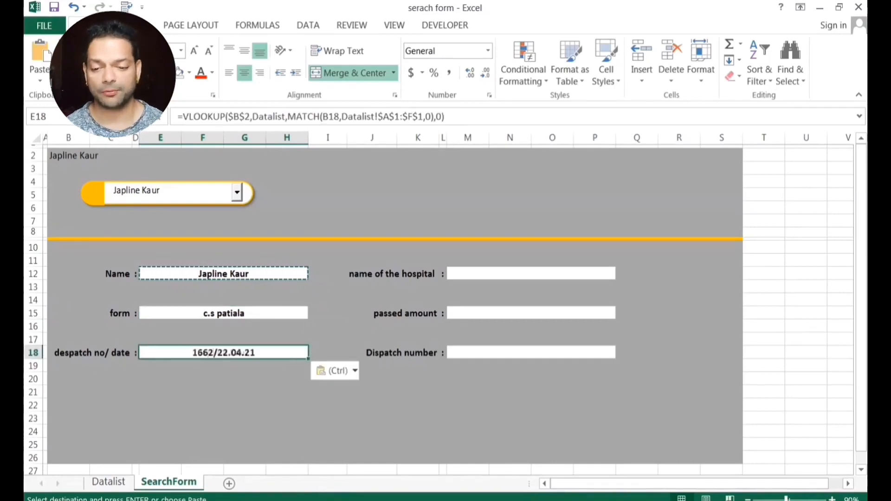
Paste it into hospital M12, passed amount M15 and dispatch number M18, then zoom to 100%.
{"action": "left_click", "coordinate": [474, 275]}
{"action": "key", "text": "ctrl+v"}
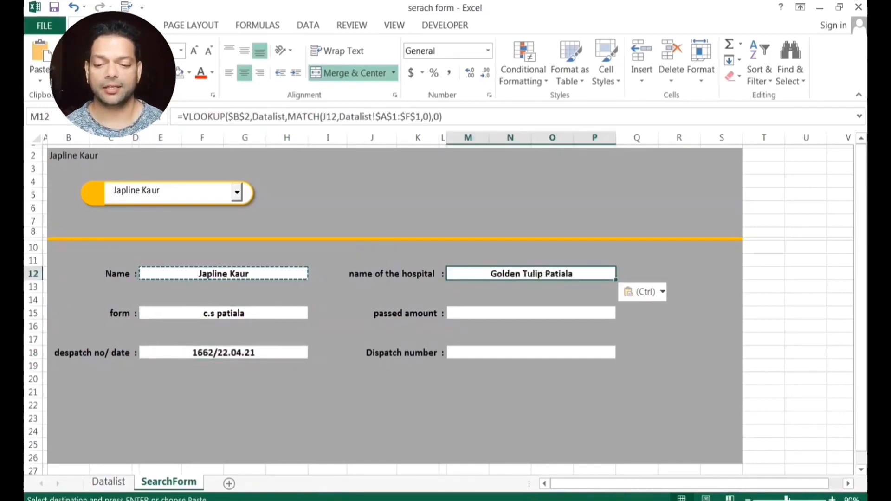
{"action": "left_click", "coordinate": [487, 314]}
{"action": "key", "text": "ctrl+v"}
{"action": "left_click", "coordinate": [486, 353]}
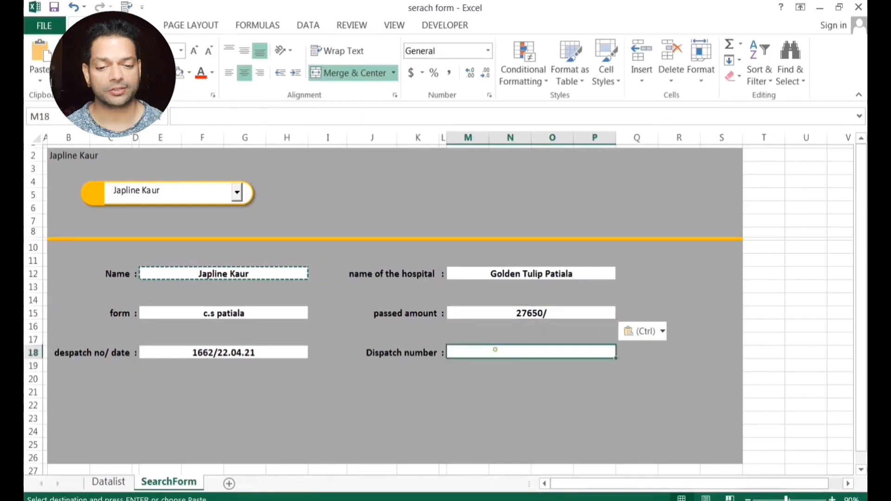
{"action": "key", "text": "ctrl+v"}
{"action": "left_click", "coordinate": [497, 404]}
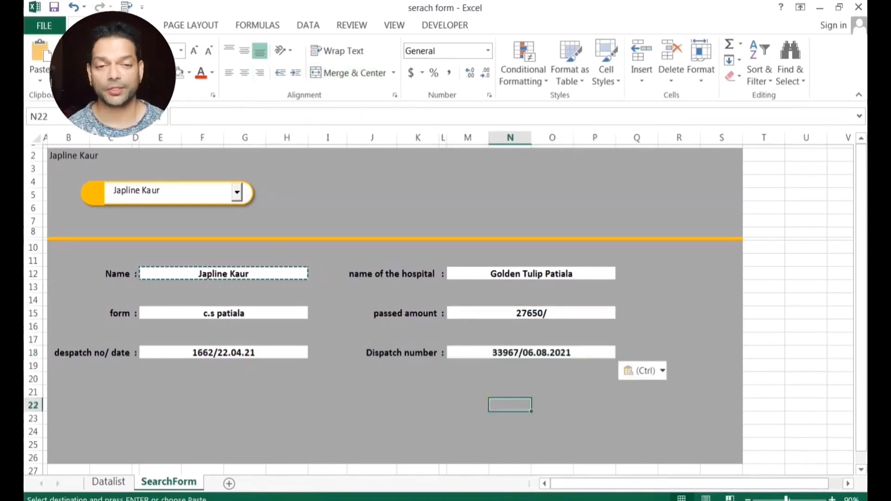
{"action": "left_click", "coordinate": [833, 500]}
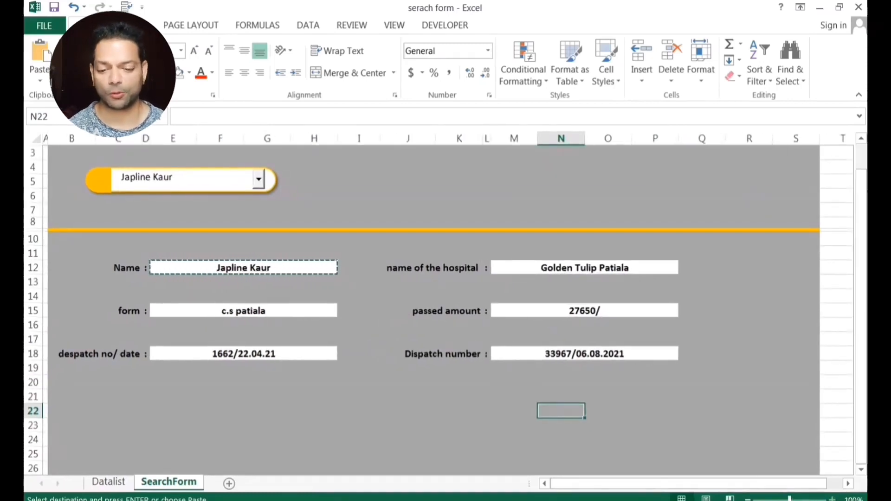
Pick two different names from the search dropdown to test the form's lookups.
{"action": "scroll", "coordinate": [439, 310], "scroll_direction": "up", "scroll_amount": 1}
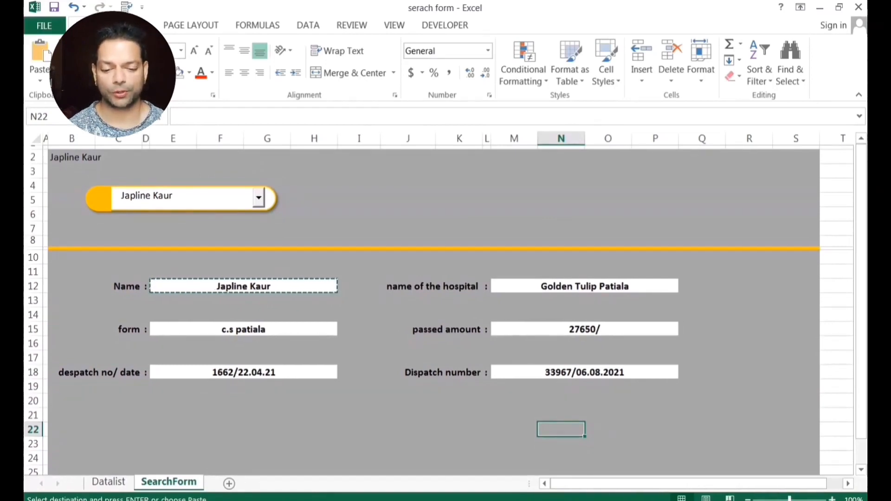
{"action": "scroll", "coordinate": [561, 429], "scroll_direction": "up", "scroll_amount": 1}
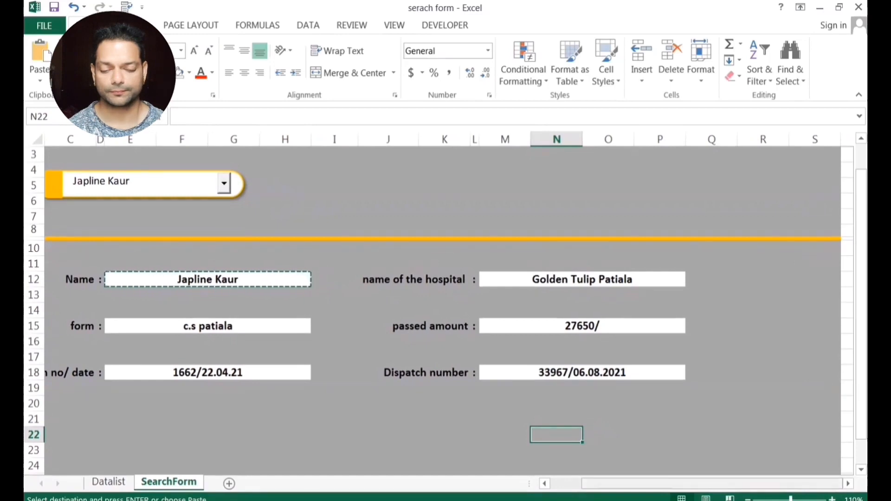
{"action": "left_click_drag", "start_coordinate": [631, 484], "coordinate": [617, 483]}
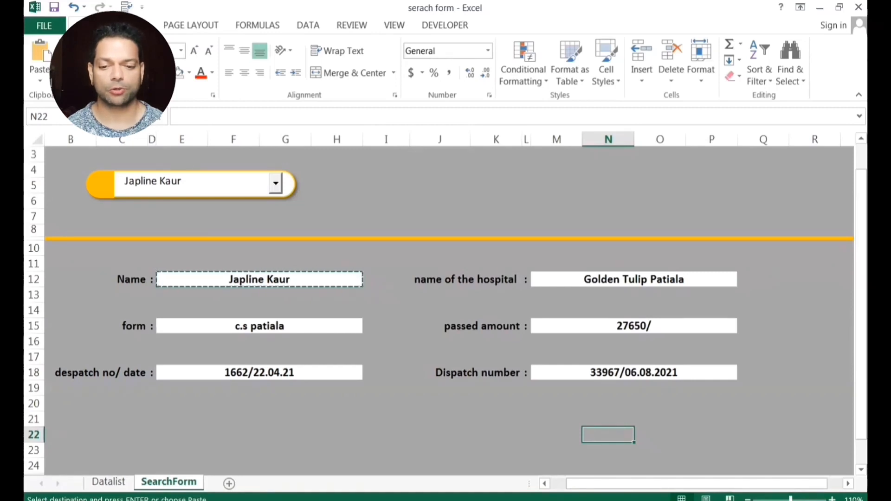
{"action": "left_click", "coordinate": [276, 183]}
{"action": "left_click", "coordinate": [155, 215]}
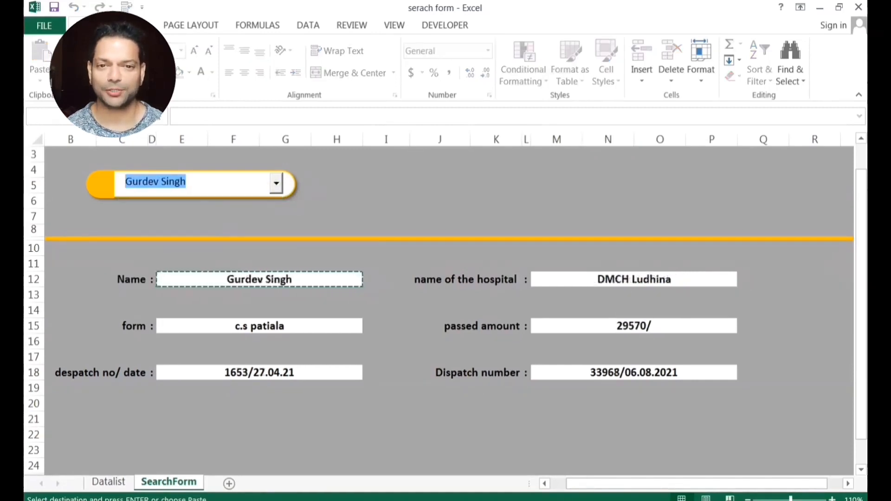
{"action": "left_click", "coordinate": [608, 434]}
{"action": "left_click", "coordinate": [379, 434]}
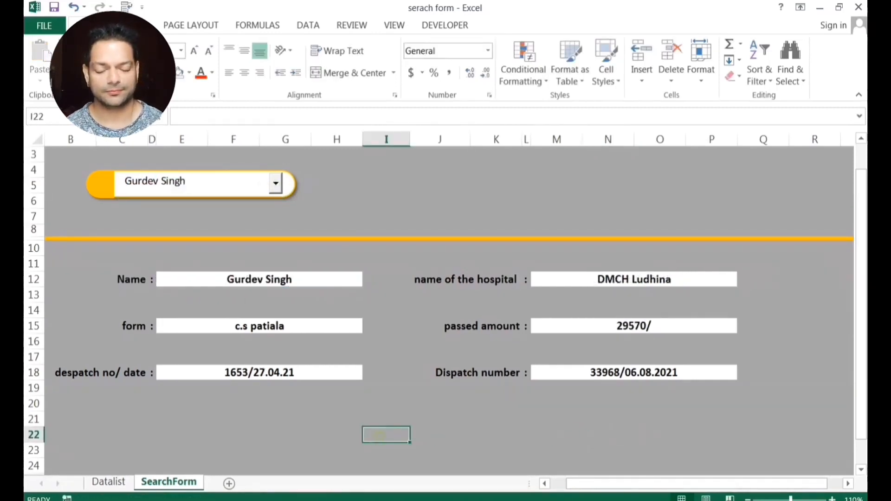
{"action": "left_click", "coordinate": [276, 183]}
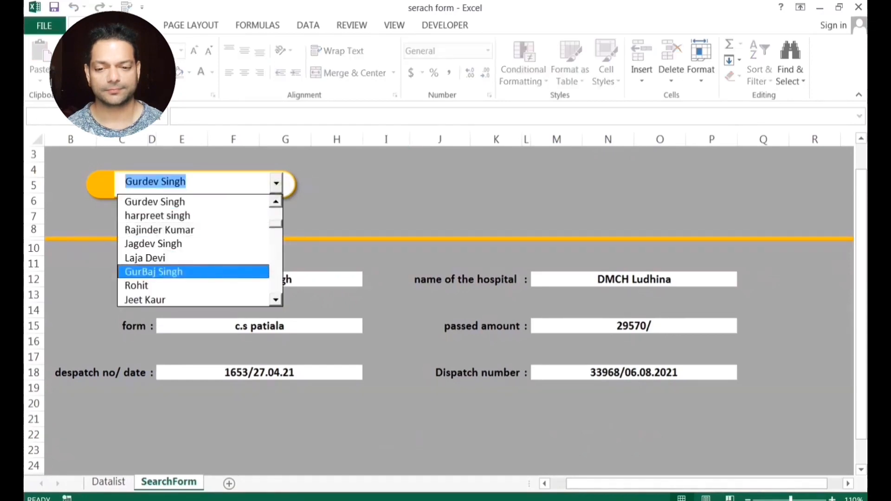
{"action": "left_click", "coordinate": [148, 270]}
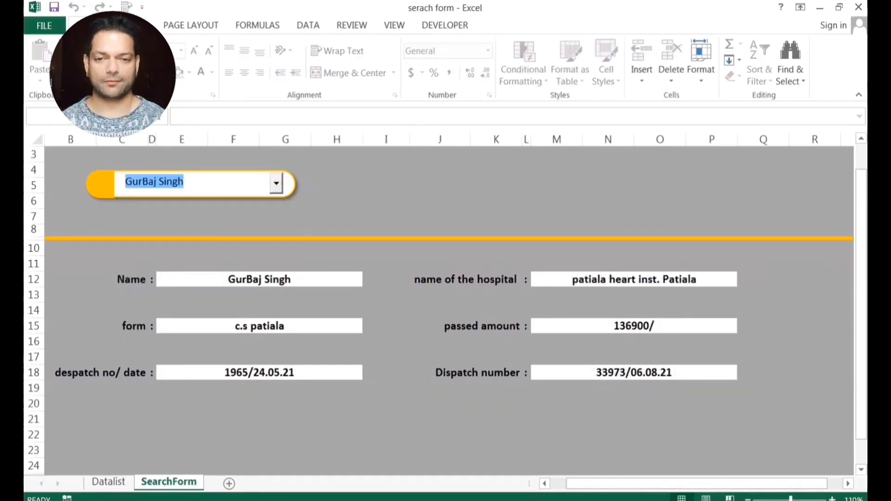
Choose another name and check the formulas in all six result fields.
{"action": "left_click", "coordinate": [276, 183]}
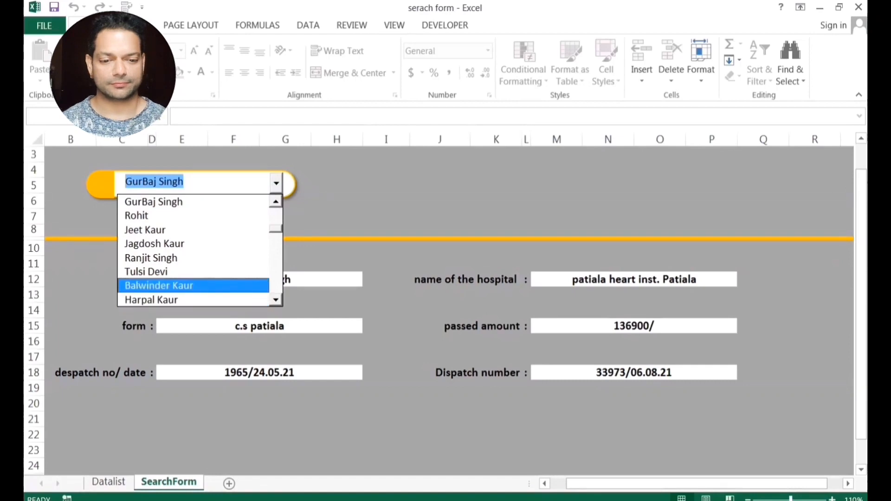
{"action": "left_click", "coordinate": [153, 284]}
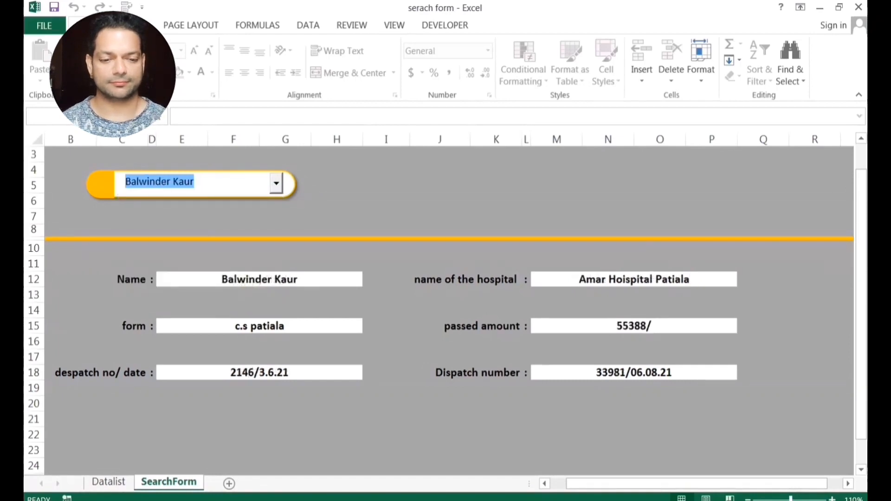
{"action": "left_click", "coordinate": [358, 374]}
{"action": "left_click", "coordinate": [334, 325]}
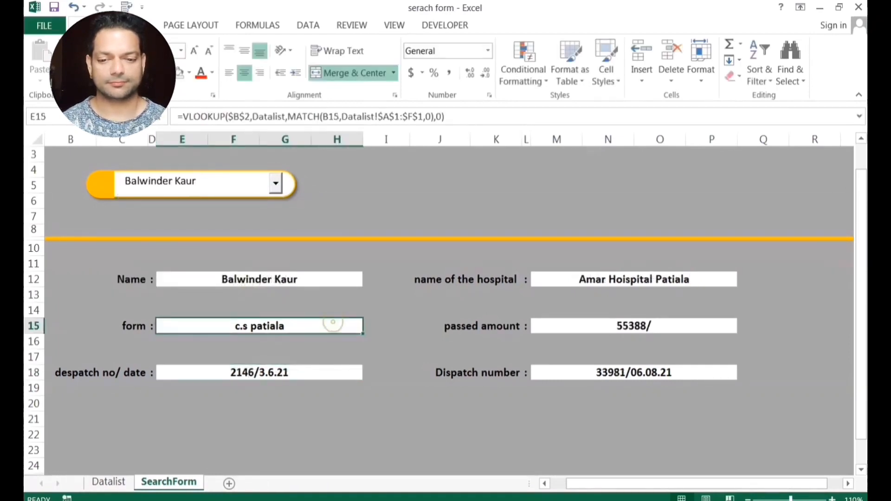
{"action": "left_click", "coordinate": [328, 281]}
{"action": "left_click", "coordinate": [631, 281]}
{"action": "left_click", "coordinate": [579, 325]}
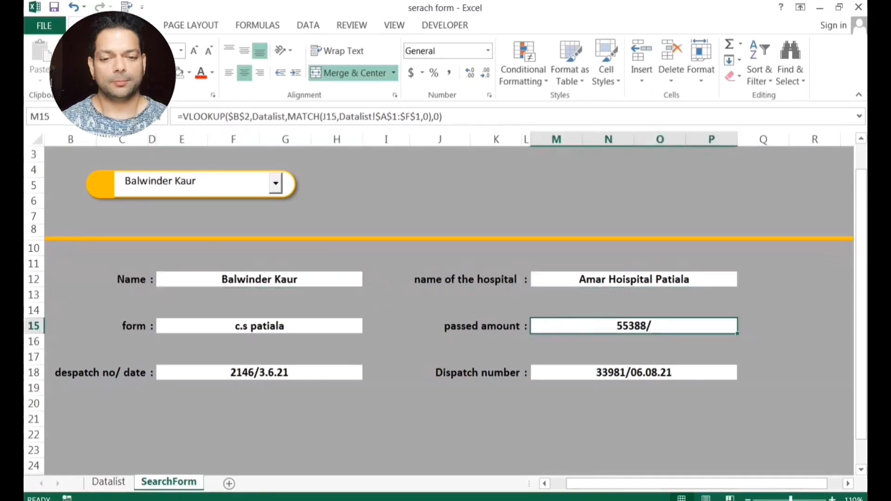
{"action": "left_click", "coordinate": [583, 373]}
{"action": "left_click", "coordinate": [276, 183]}
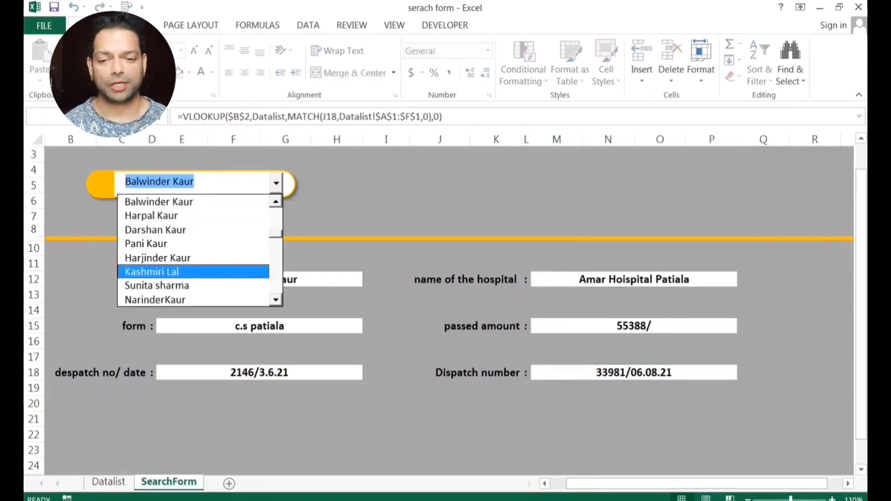
{"action": "left_click", "coordinate": [200, 272]}
{"action": "left_click", "coordinate": [337, 230]}
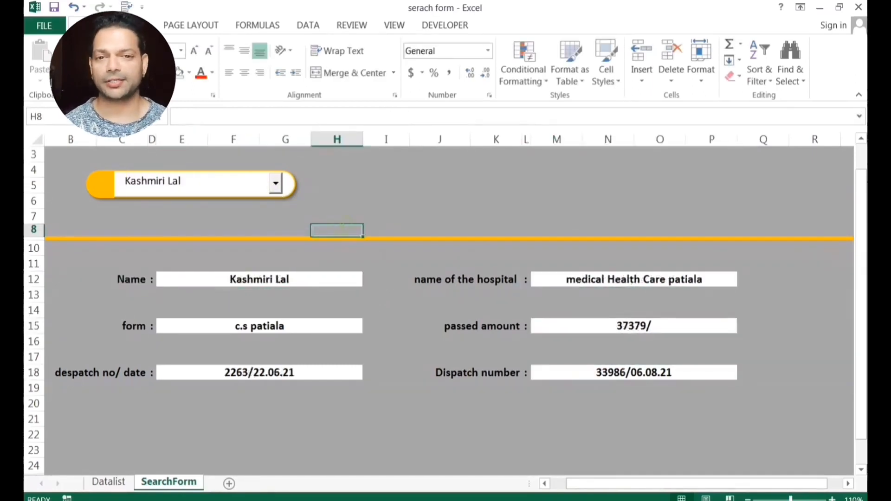
{"action": "left_click", "coordinate": [190, 181]}
{"action": "key", "text": "ctrl+a"}
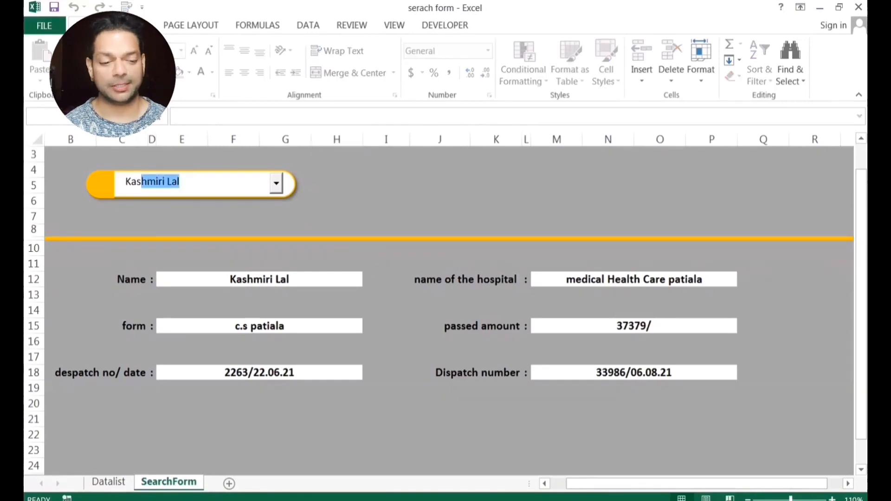
{"action": "key", "text": "BackSpace"}
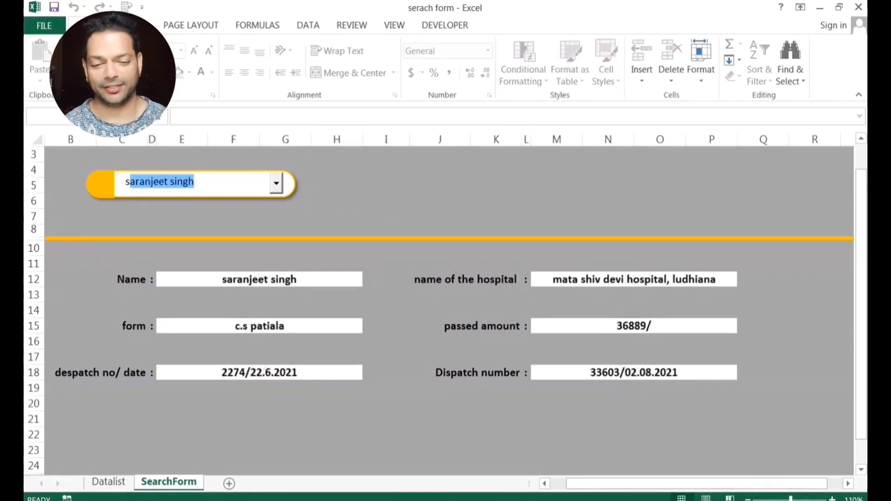
{"action": "key", "text": "Down"}
{"action": "key", "text": "Down"}
{"action": "key", "text": "Down"}
{"action": "key", "text": "Down"}
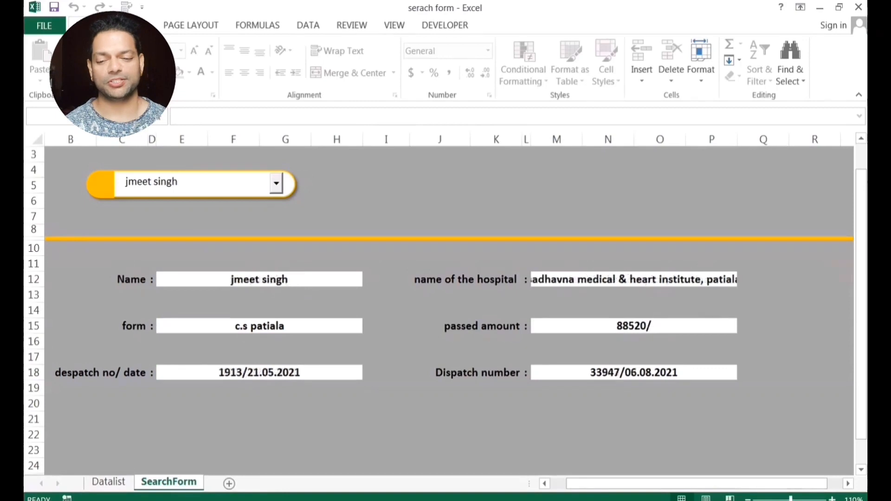
{"action": "key", "text": "Down"}
Search for 'Rakesh', then clear the search box entirely.
{"action": "key", "text": "shift+Left"}
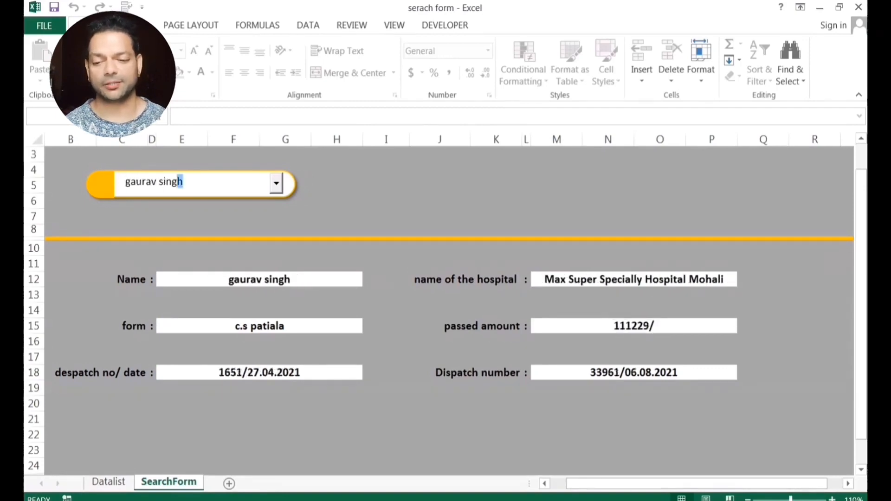
{"action": "key", "text": "ctrl+a"}
{"action": "key", "text": "BackSpace"}
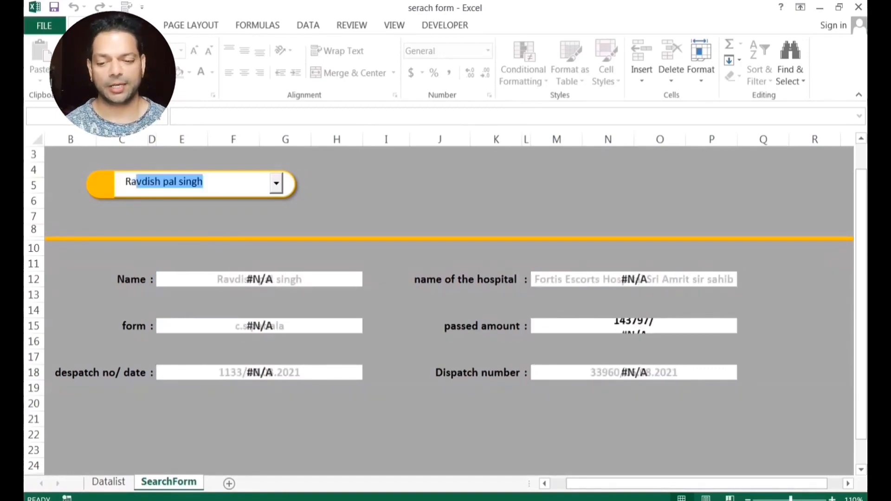
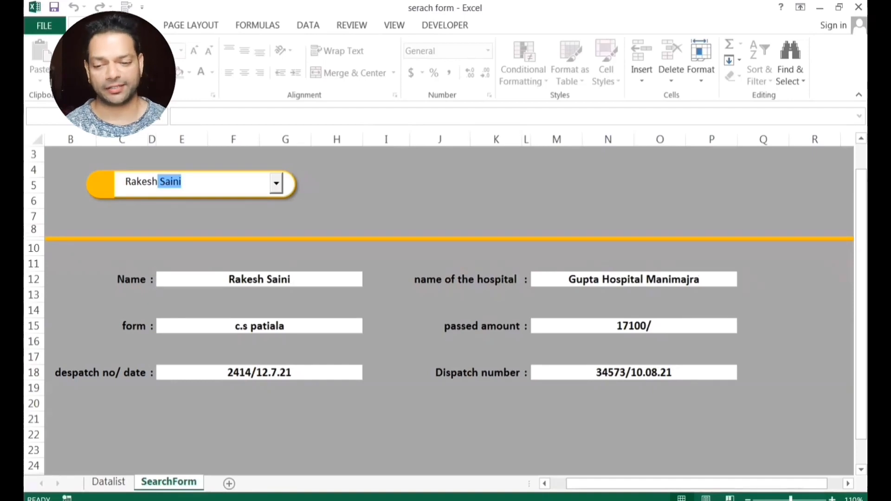
{"action": "key", "text": "ctrl+a"}
{"action": "key", "text": "BackSpace"}
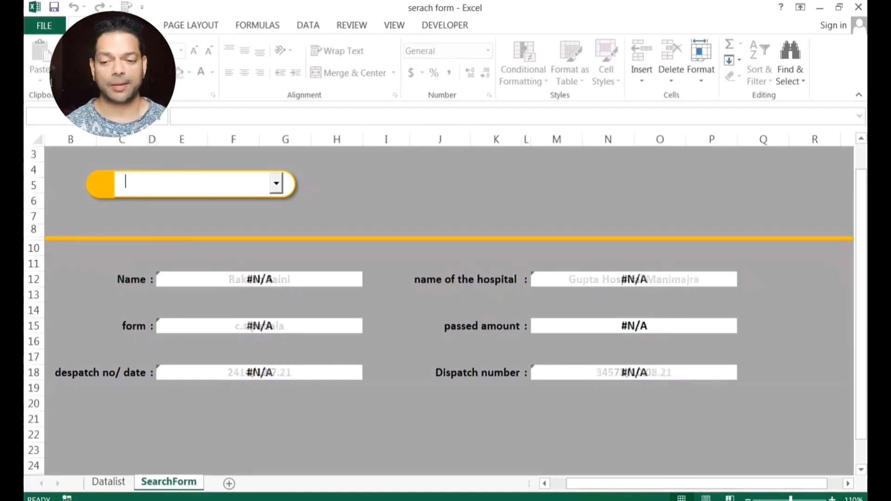
Enter 'Rahul', a name missing from the list, then edit the Name cell's formula.
{"action": "type", "text": "Rah"}
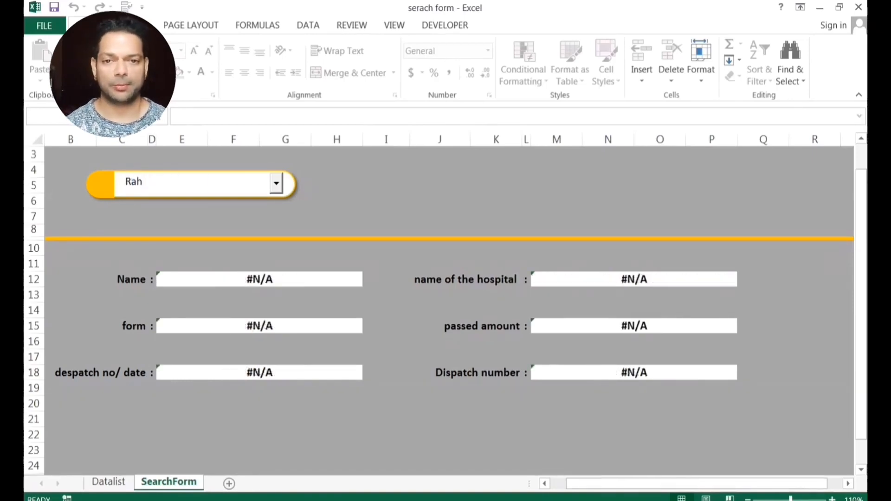
{"action": "type", "text": "ul"}
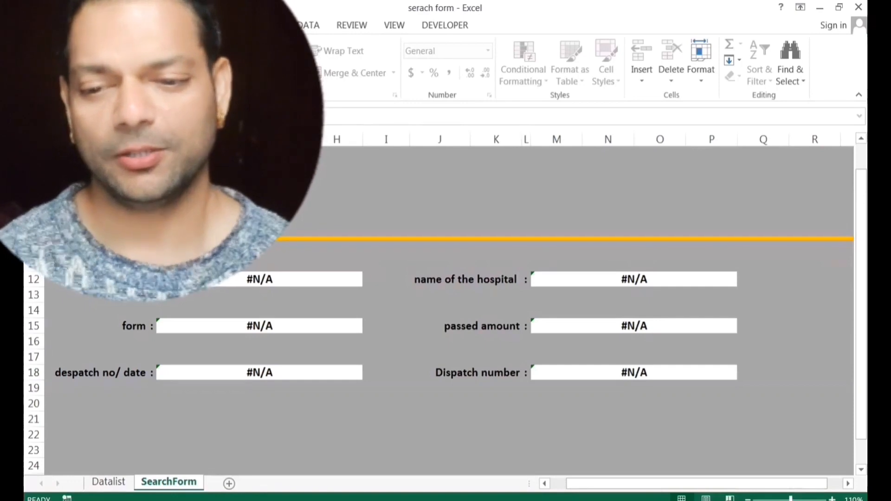
{"action": "left_click", "coordinate": [336, 231]}
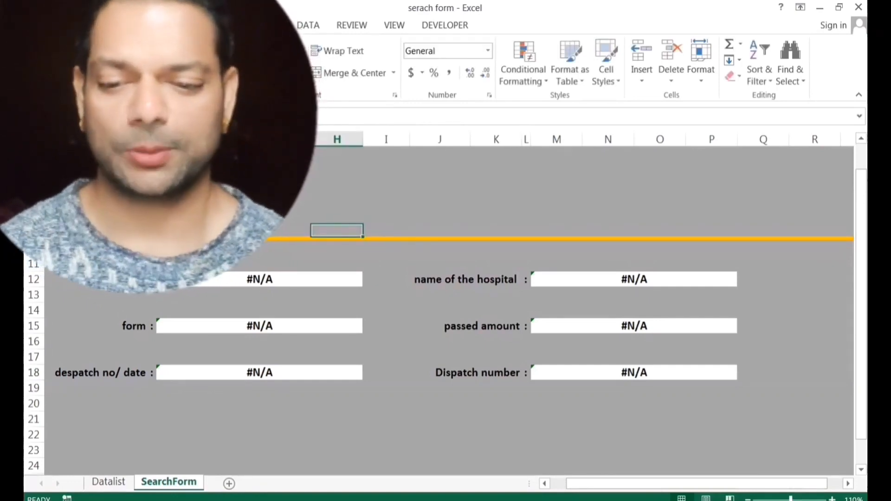
{"action": "left_click", "coordinate": [285, 278]}
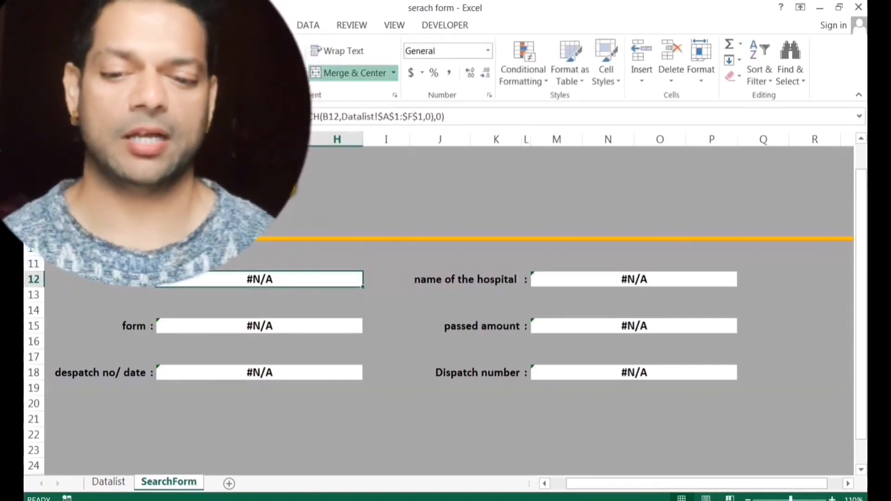
{"action": "key", "text": "F2"}
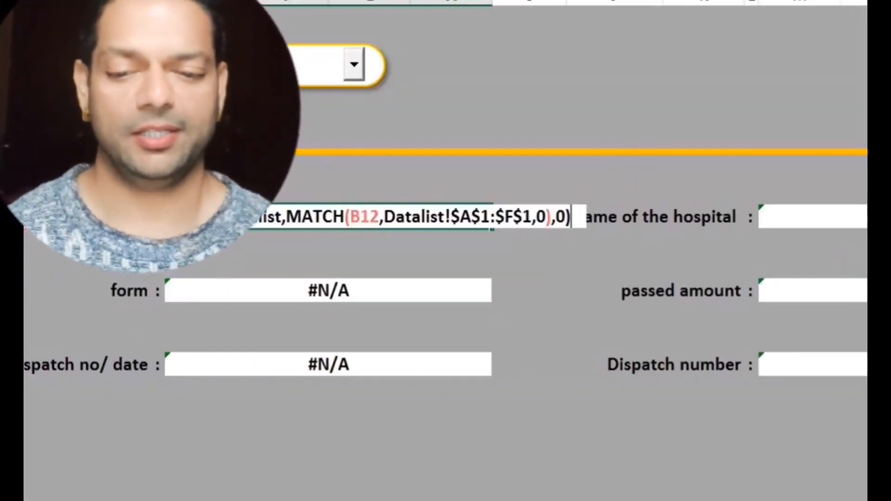
Wrap the Name formula as IF($B$2="","",VLOOKUP(...)) so an empty search gives blank.
{"action": "left_click", "coordinate": [96, 217]}
{"action": "type", "text": "if"}
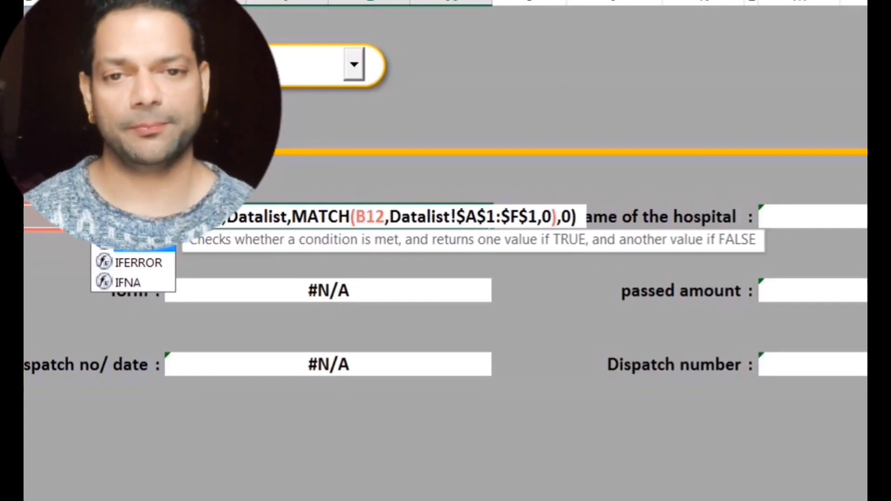
{"action": "key", "text": "Tab"}
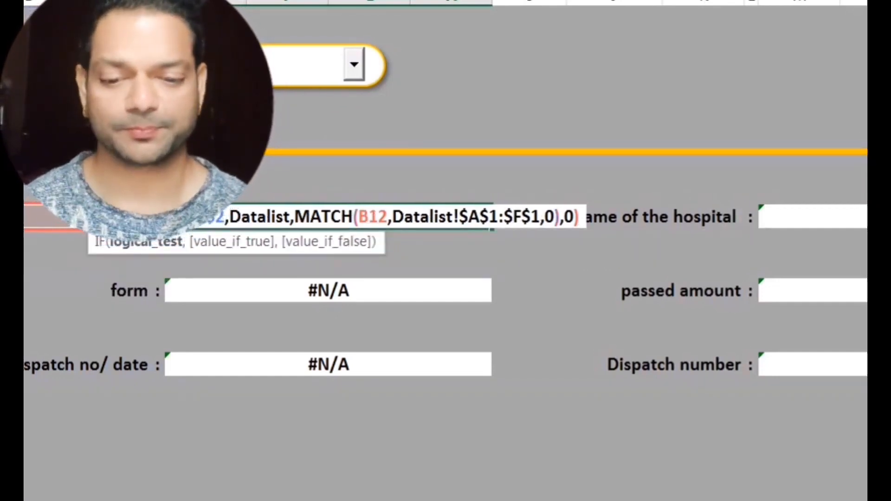
{"action": "type", "text": "B2VLOOKUP($B$"}
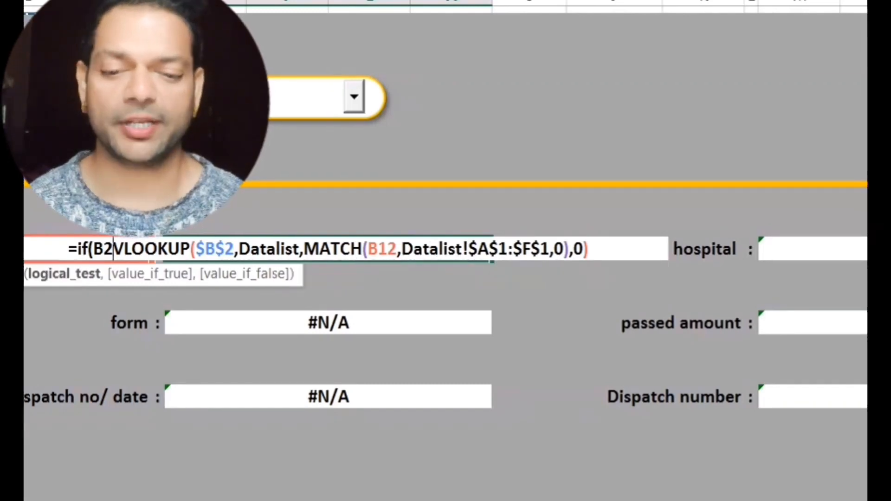
{"action": "key", "text": "F4"}
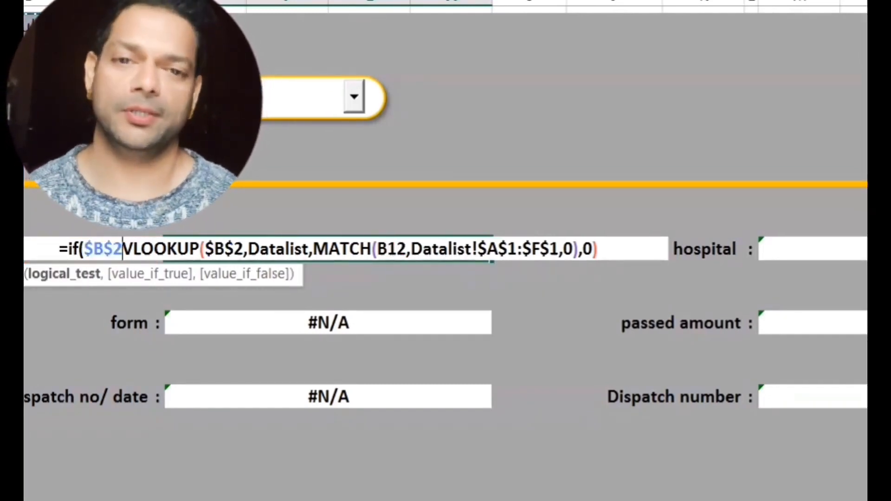
{"action": "type", "text": "=\"\","}
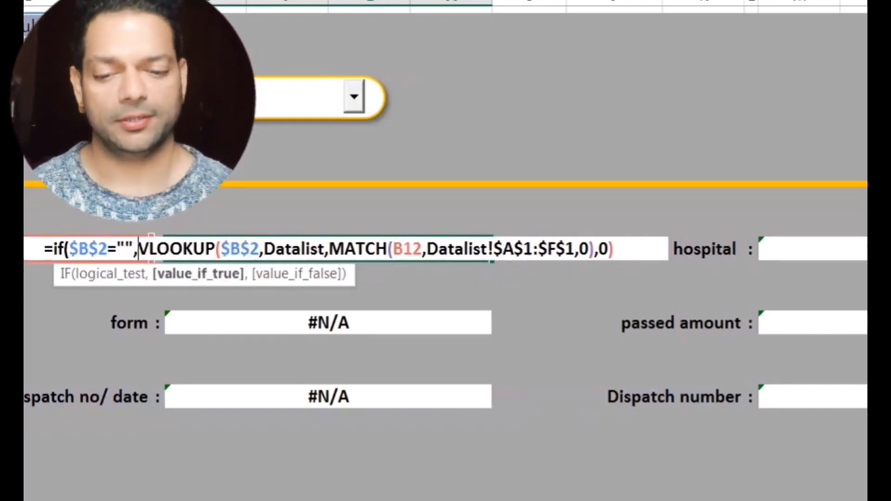
{"action": "type", "text": "\"\""}
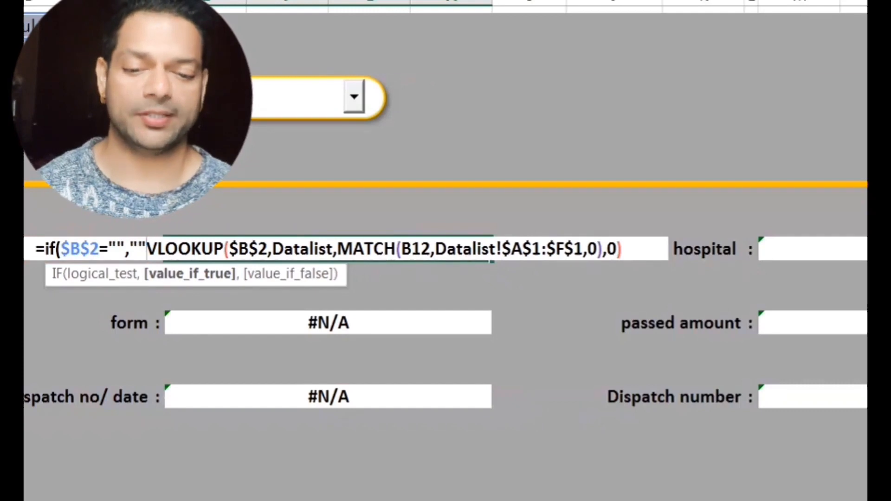
{"action": "type", "text": ","}
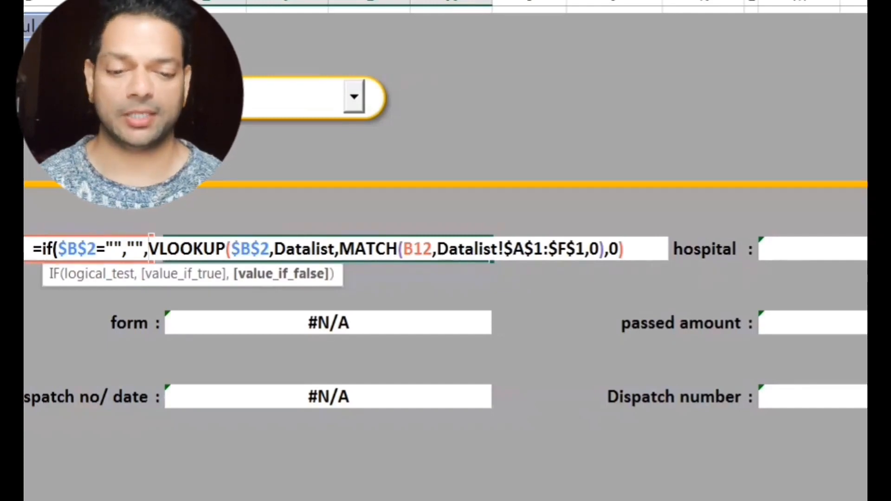
{"action": "left_click", "coordinate": [635, 246]}
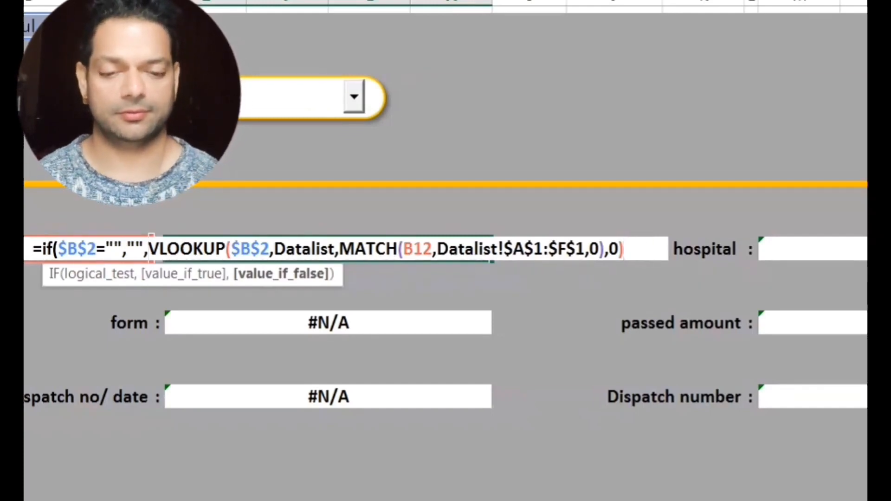
{"action": "type", "text": ")"}
{"action": "key", "text": "Return"}
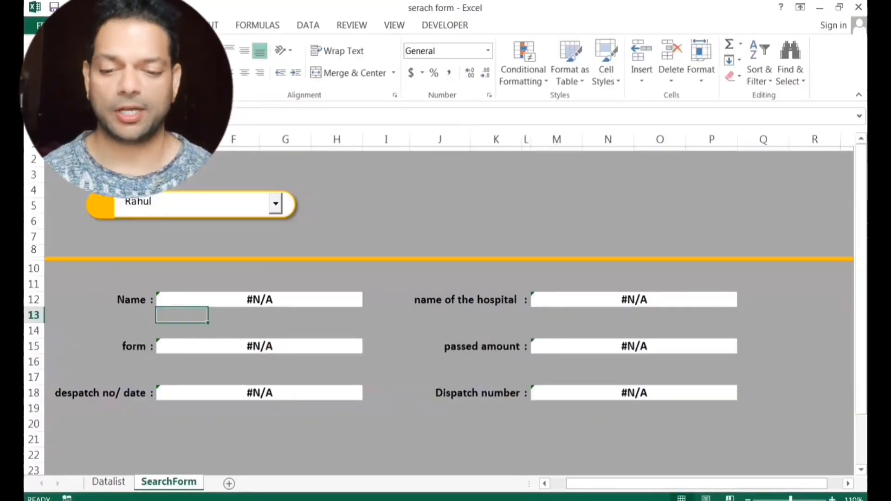
Clear the search box and copy the IF-wrapped Name formula into the form cell.
{"action": "left_click", "coordinate": [249, 203]}
{"action": "key", "text": "BackSpace"}
{"action": "left_click", "coordinate": [387, 237]}
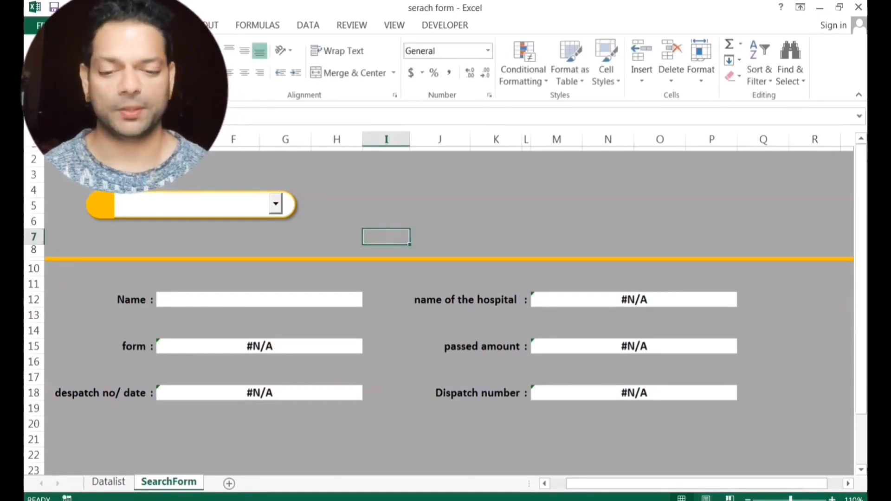
{"action": "left_click", "coordinate": [249, 298]}
{"action": "key", "text": "ctrl+c"}
{"action": "left_click", "coordinate": [157, 346]}
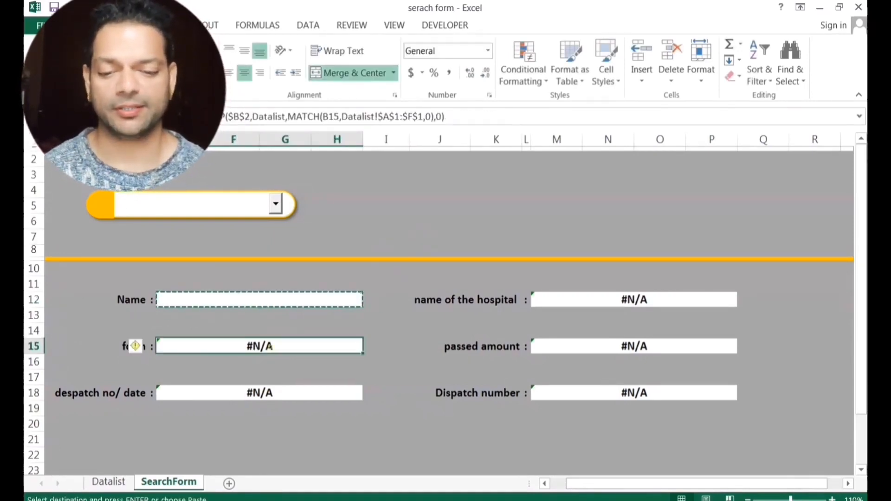
{"action": "key", "text": "ctrl+v"}
Paste the formula into the despatch, hospital, passed amount and dispatch number cells.
{"action": "left_click", "coordinate": [284, 393]}
{"action": "key", "text": "ctrl+v"}
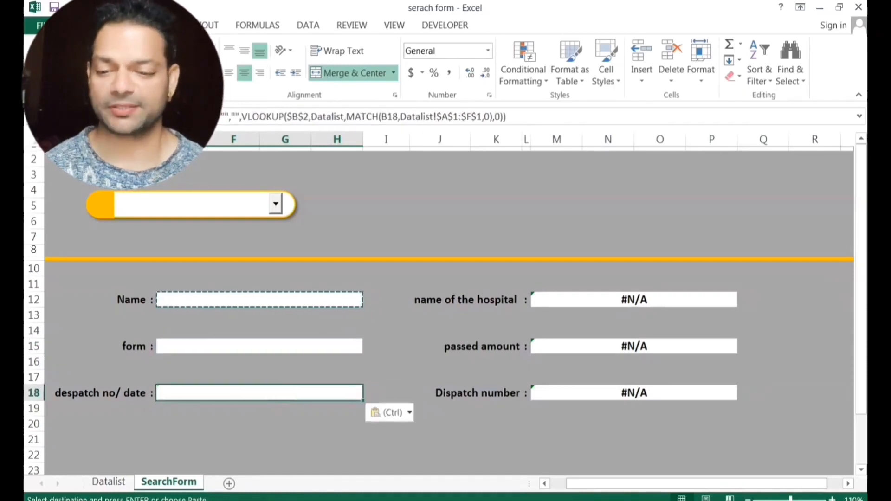
{"action": "left_click", "coordinate": [605, 299]}
{"action": "key", "text": "ctrl+v"}
{"action": "left_click", "coordinate": [607, 347]}
{"action": "key", "text": "ctrl+v"}
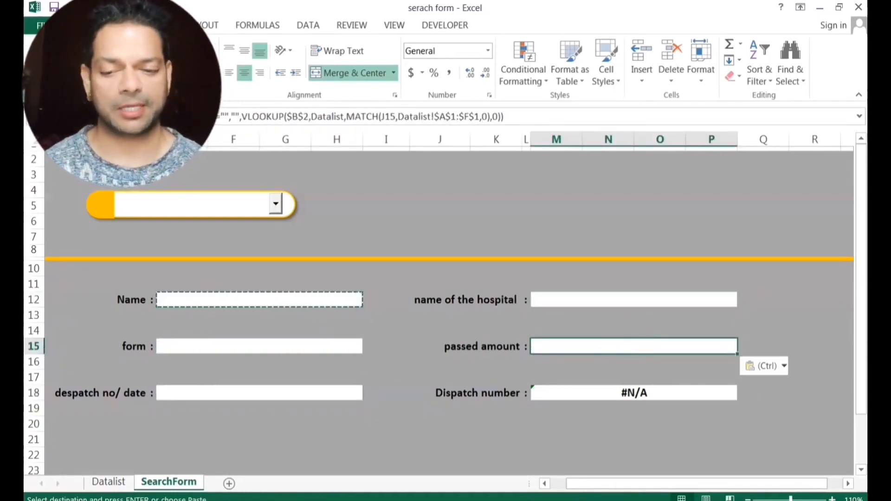
{"action": "left_click", "coordinate": [598, 392]}
{"action": "key", "text": "ctrl+v"}
{"action": "left_click", "coordinate": [337, 236]}
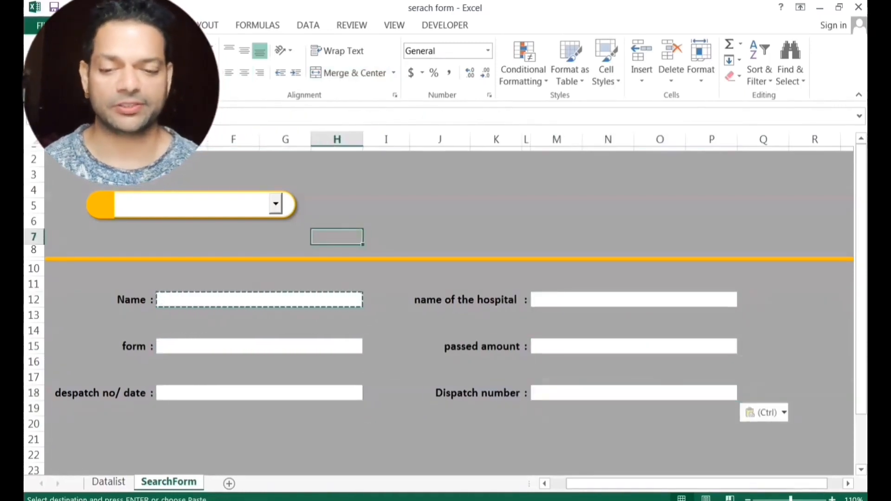
Look up names via 'jas' and the dropdown, then type the unlisted name 'Sumi'.
{"action": "left_click", "coordinate": [229, 204]}
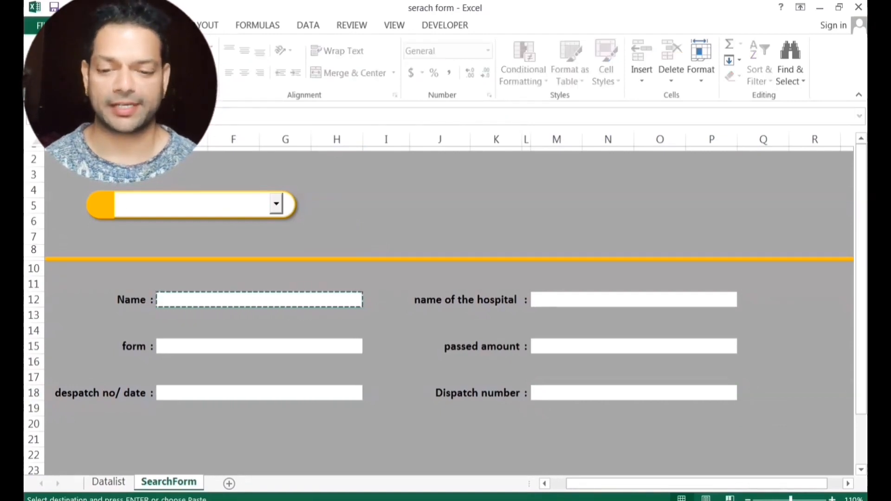
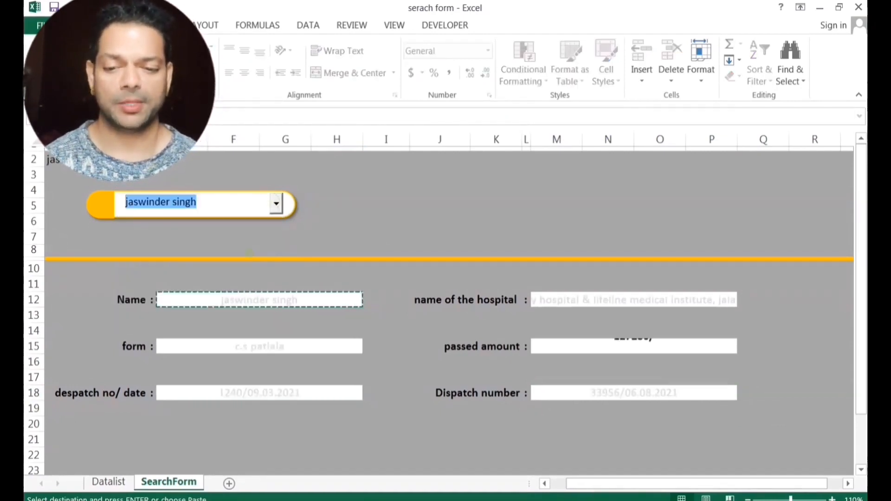
{"action": "left_click", "coordinate": [181, 292]}
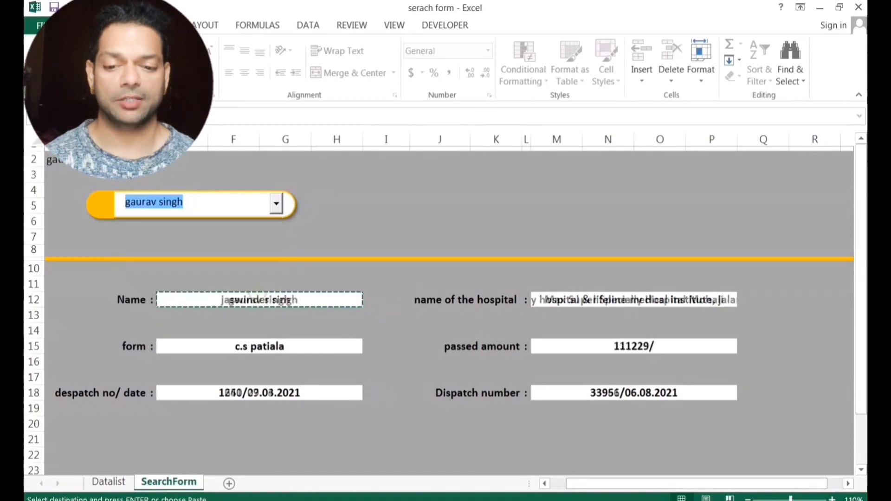
{"action": "left_click", "coordinate": [276, 204]}
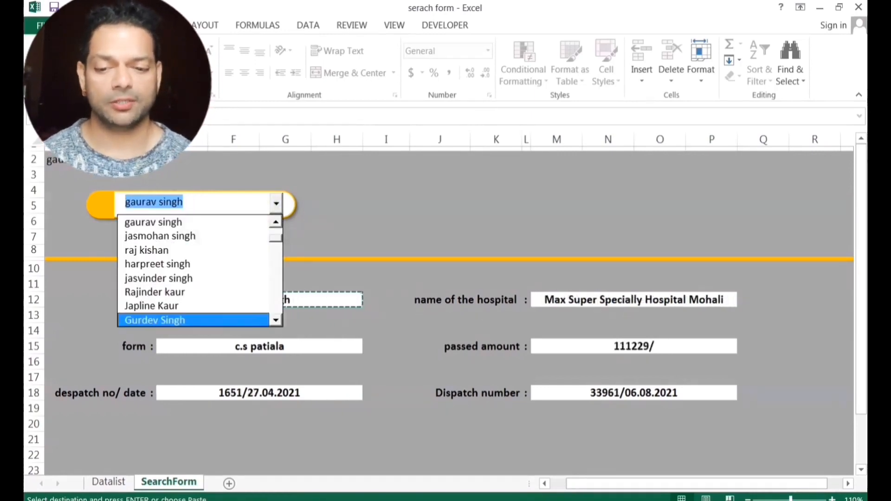
{"action": "left_click", "coordinate": [158, 319]}
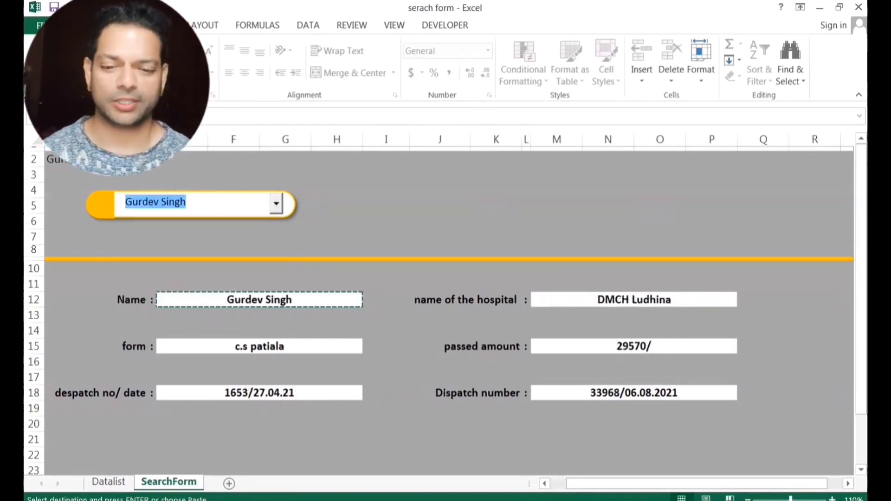
{"action": "type", "text": "Sumitra"}
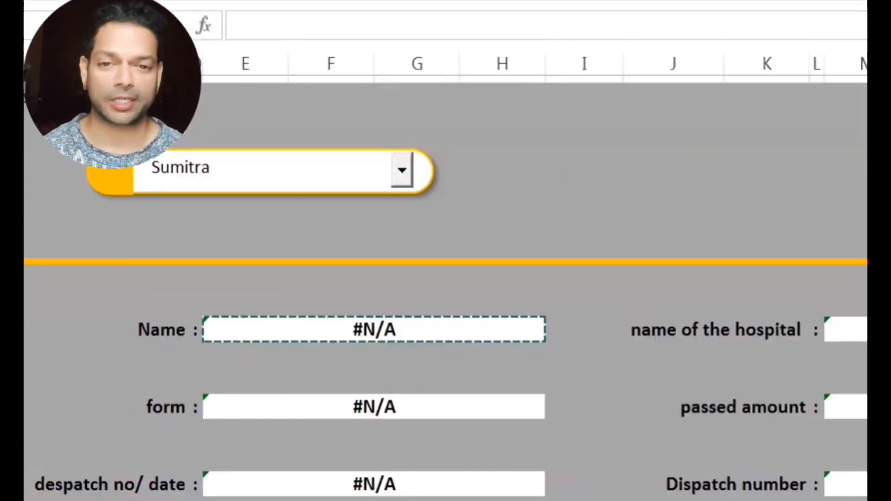
Change the Name formula's IF to IFERROR with a "Data not Found" fallback and enter it.
{"action": "left_click", "coordinate": [322, 330]}
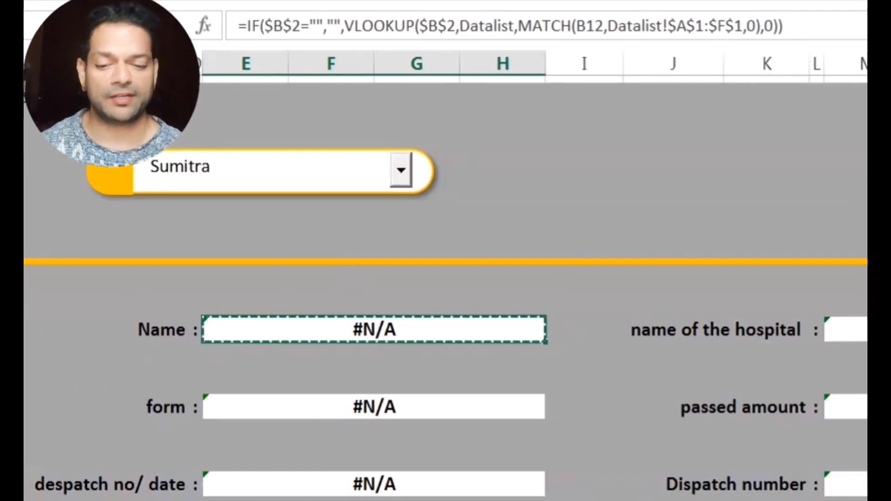
{"action": "key", "text": "F2"}
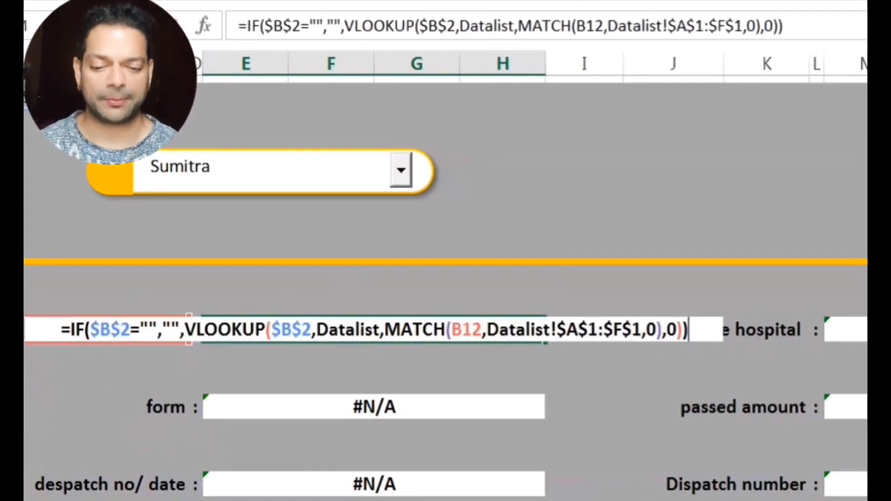
{"action": "left_click", "coordinate": [85, 330]}
{"action": "type", "text": "e"}
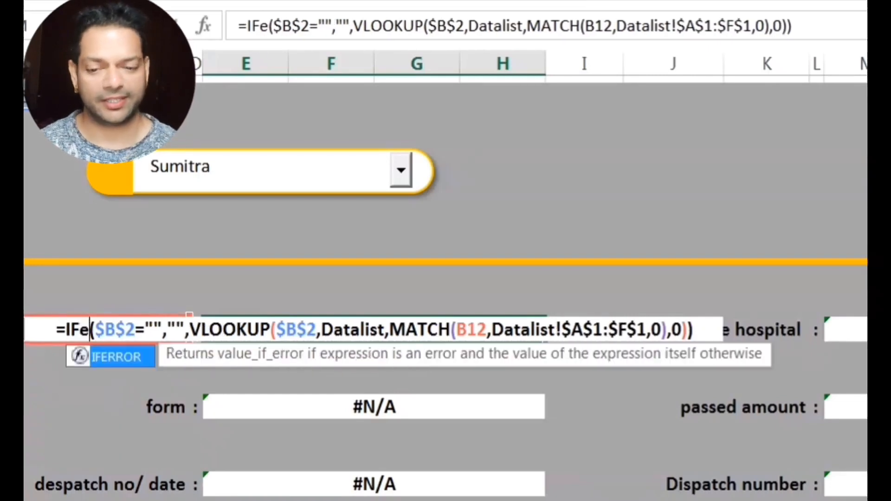
{"action": "key", "text": "Tab"}
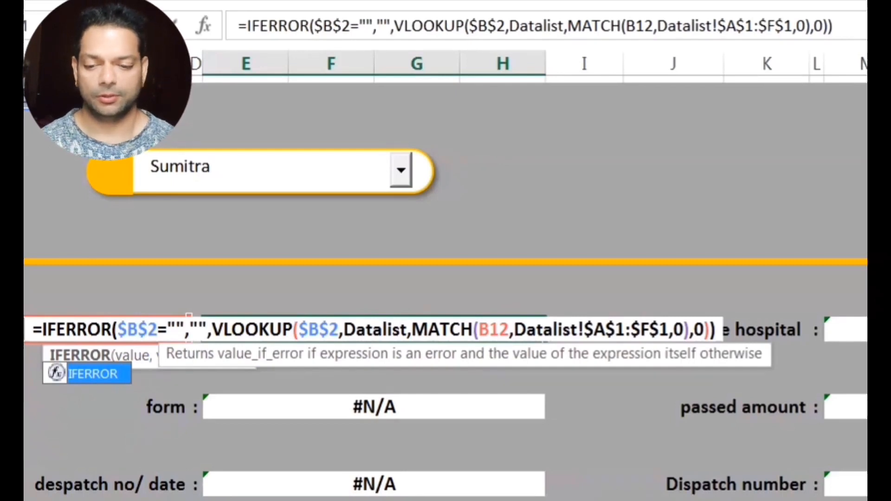
{"action": "left_click", "coordinate": [862, 22]}
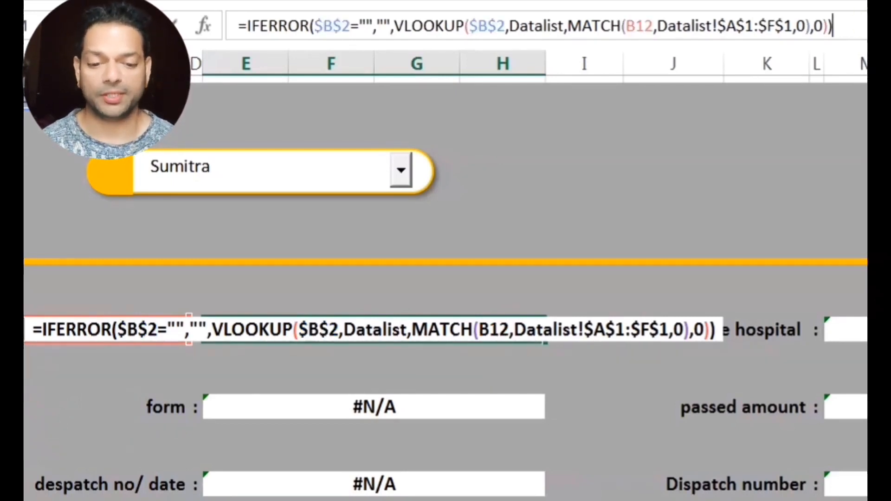
{"action": "type", "text": ","}
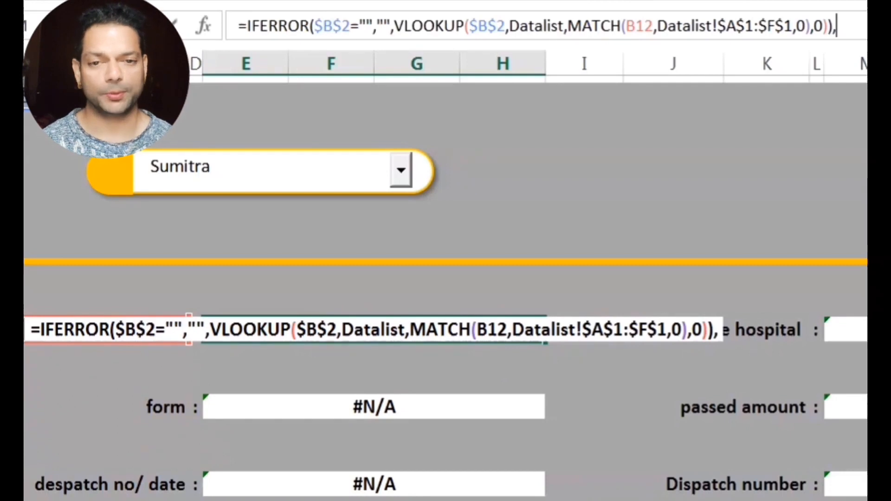
{"action": "type", "text": "\"data"}
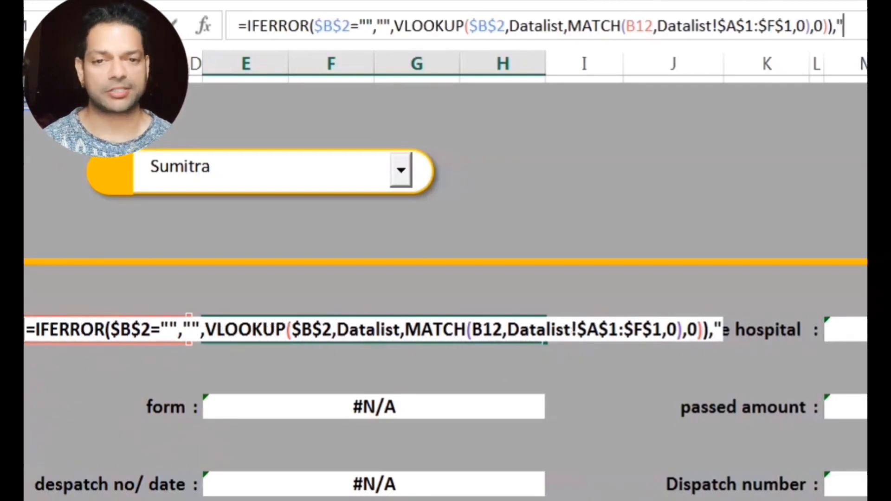
{"action": "key", "text": "BackSpace"}
{"action": "key", "text": "BackSpace"}
{"action": "key", "text": "BackSpace"}
{"action": "key", "text": "BackSpace"}
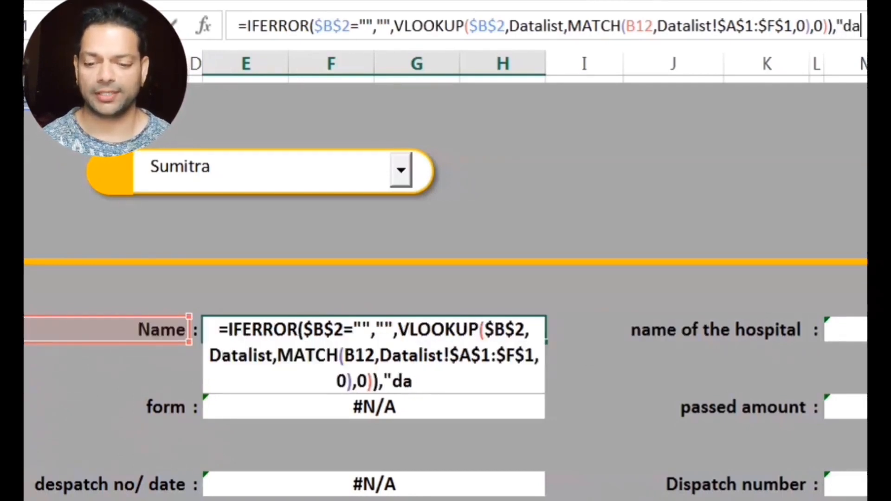
{"action": "type", "text": "Data n"}
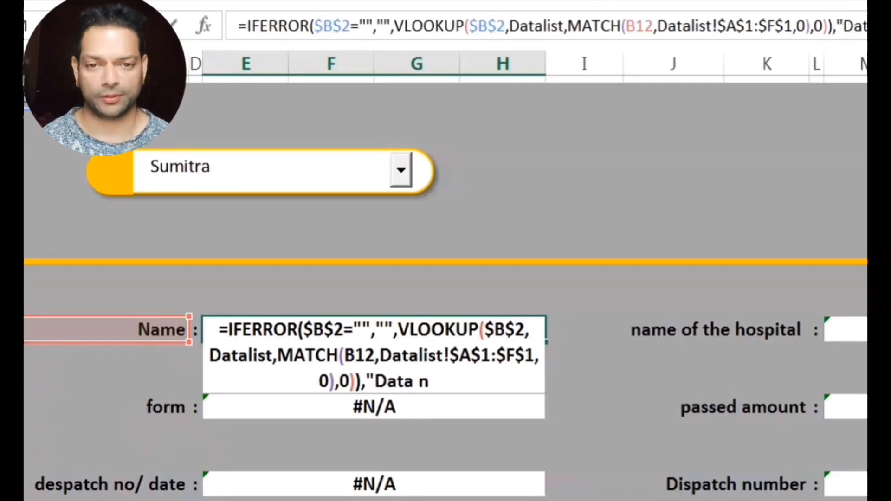
{"action": "type", "text": "ot F"}
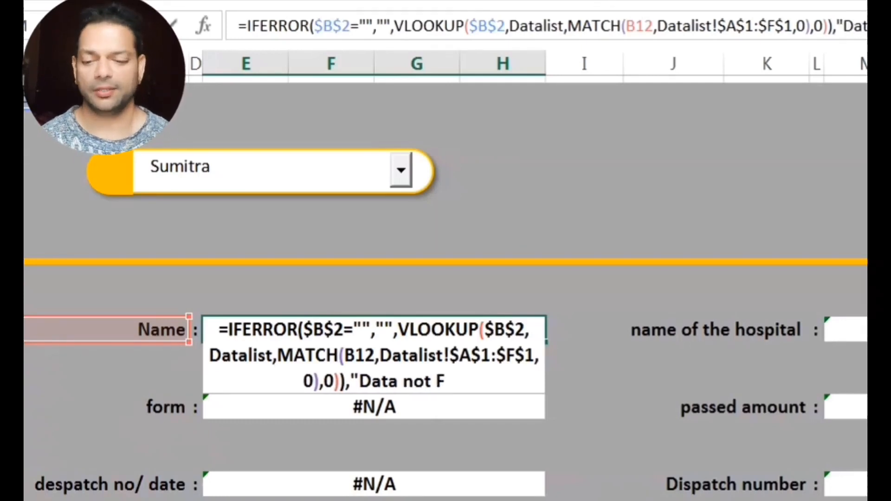
{"action": "type", "text": "ound"}
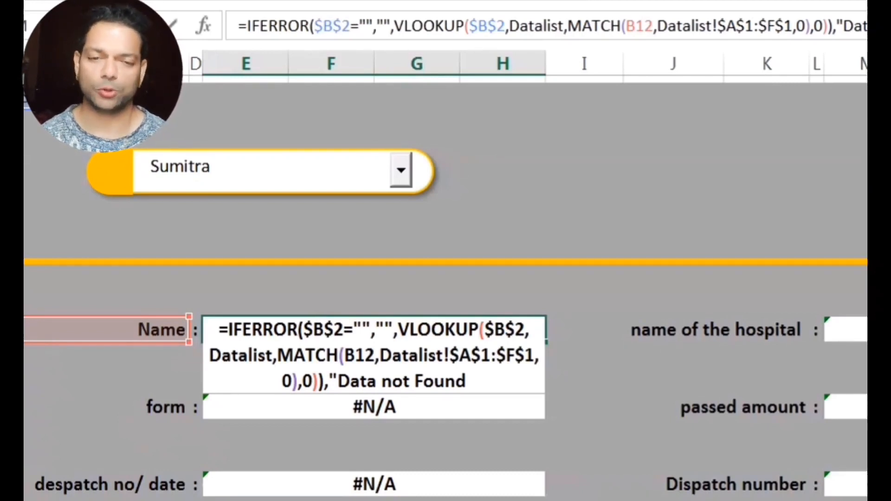
{"action": "type", "text": "\")"}
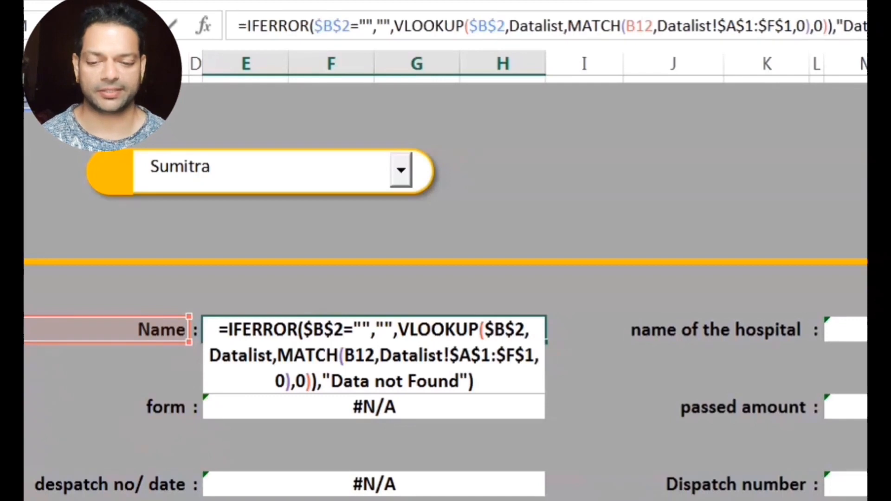
{"action": "key", "text": "Return"}
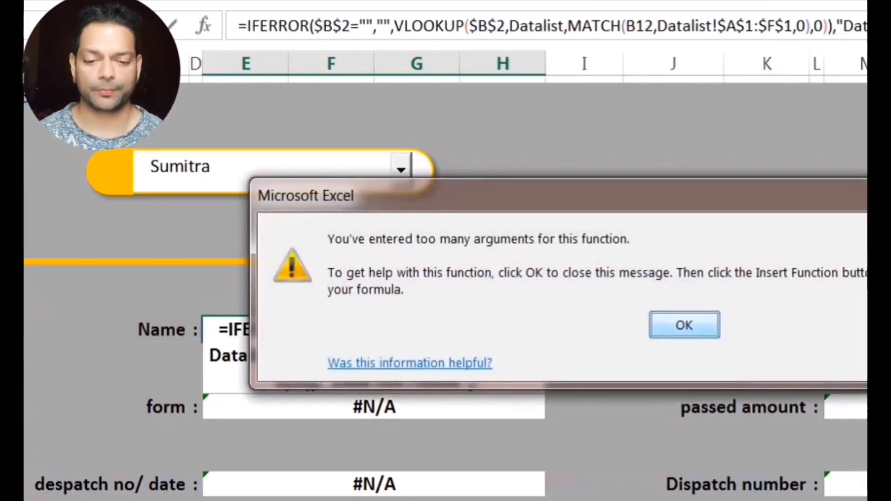
Dismiss the too-many-arguments error and insert IF( after IFERROR( so Name shows 'Data not Found'.
{"action": "key", "text": "Return"}
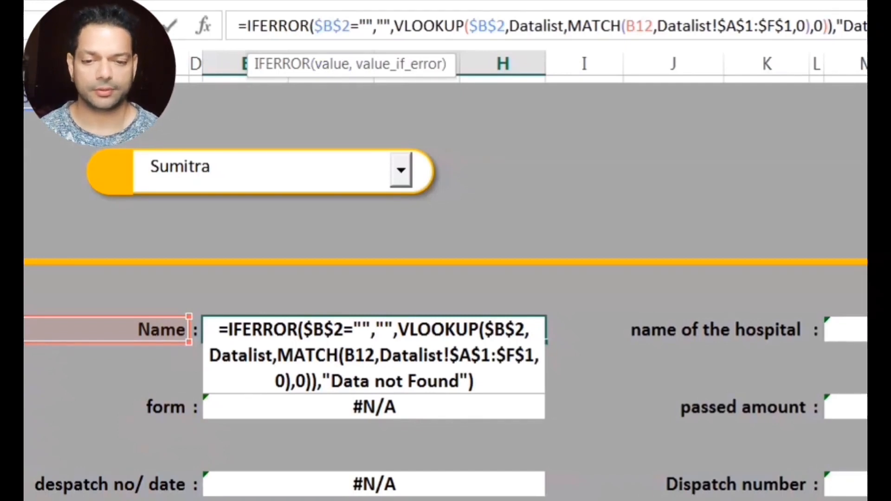
{"action": "left_click", "coordinate": [313, 26]}
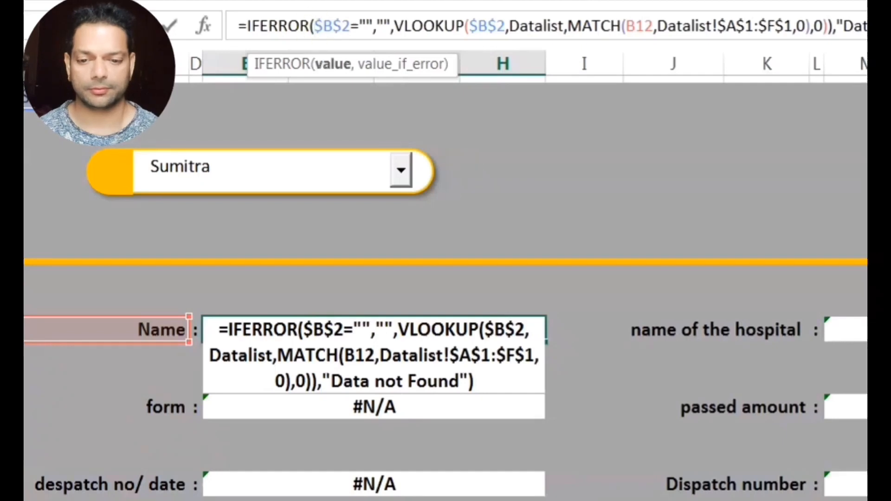
{"action": "type", "text": "i"}
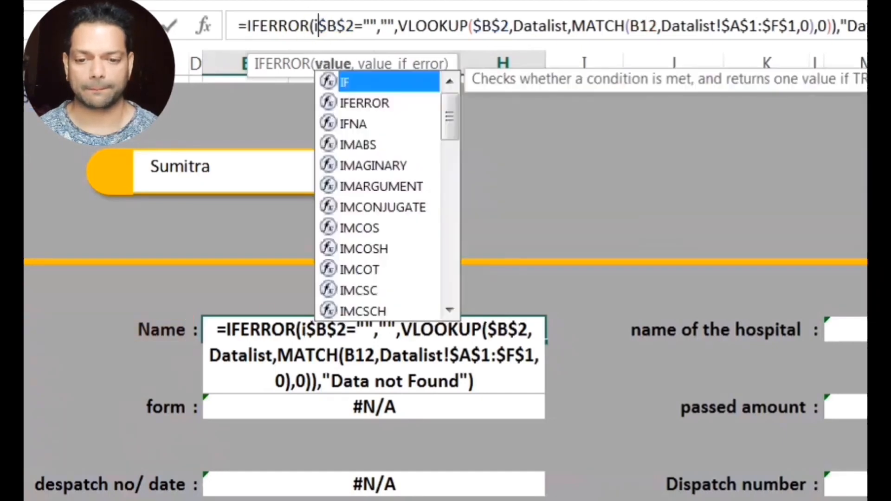
{"action": "type", "text": "f"}
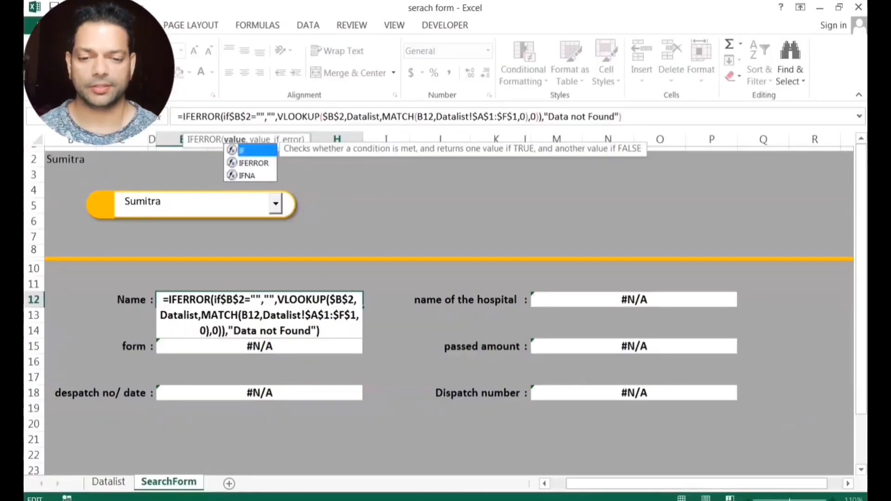
{"action": "type", "text": "("}
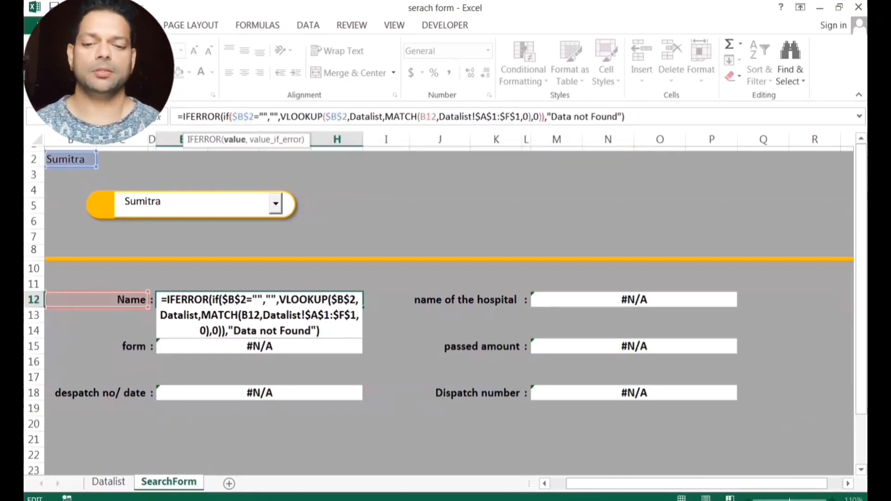
{"action": "key", "text": "Return"}
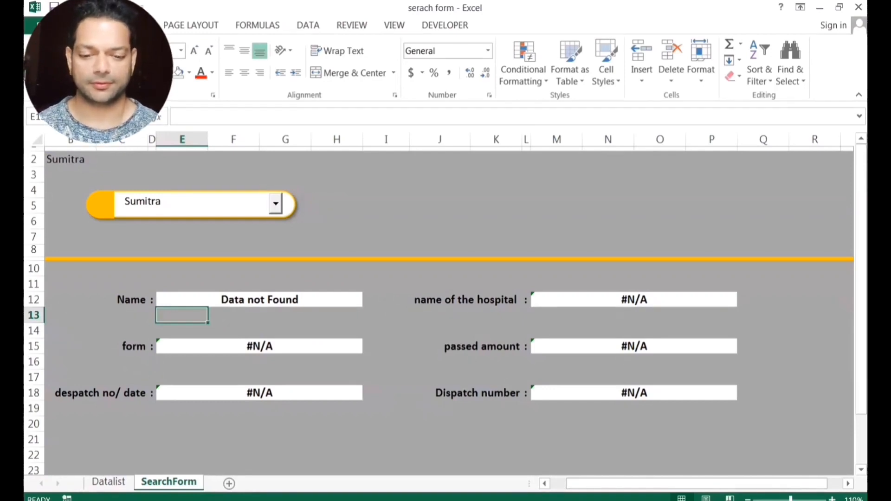
Copy the IFERROR Name formula into the form (E15) and despatch (E18) cells.
{"action": "key", "text": "Up"}
{"action": "key", "text": "ctrl+c"}
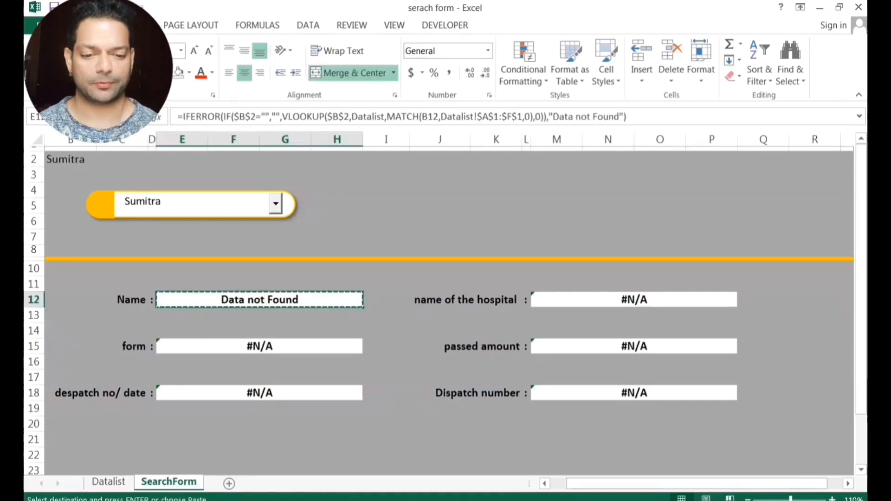
{"action": "left_click", "coordinate": [267, 346]}
{"action": "key", "text": "ctrl+v"}
{"action": "left_click", "coordinate": [267, 393]}
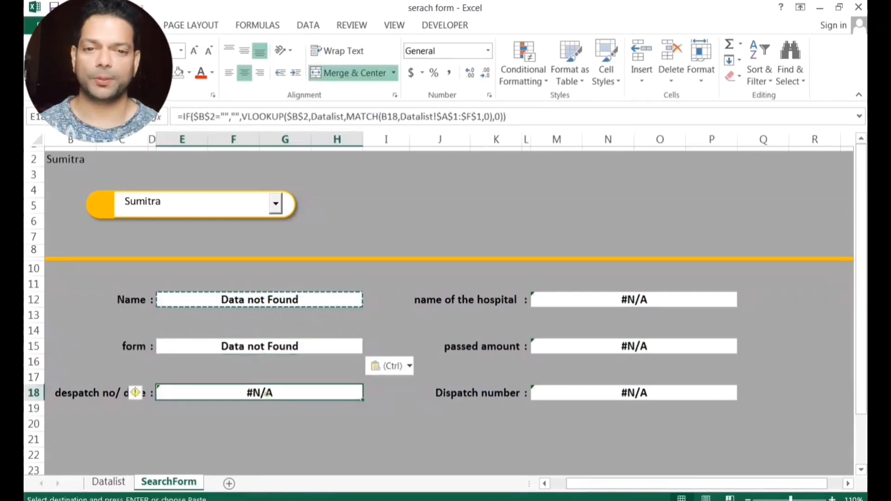
{"action": "key", "text": "ctrl+v"}
Paste the IFERROR formula into hospital M12, passed amount M15 and dispatch number M18.
{"action": "left_click", "coordinate": [510, 299]}
{"action": "key", "text": "ctrl+v"}
{"action": "left_click", "coordinate": [514, 345]}
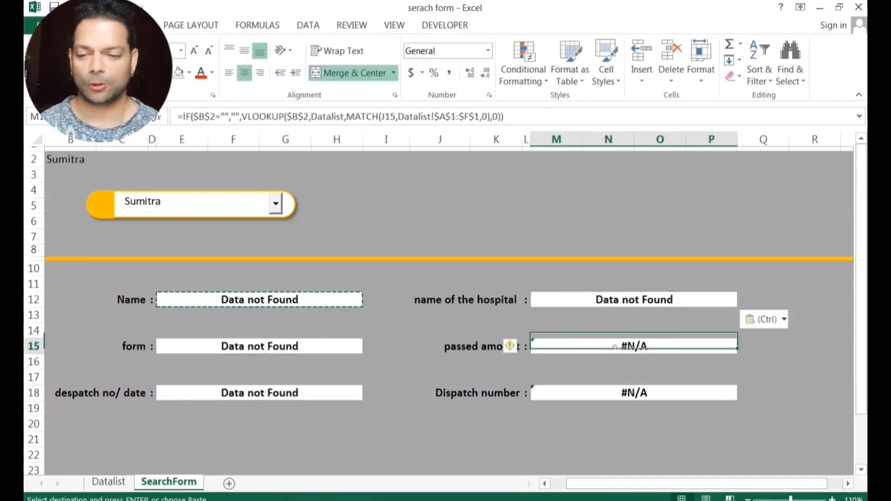
{"action": "key", "text": "ctrl+v"}
{"action": "left_click", "coordinate": [514, 393]}
{"action": "key", "text": "ctrl+v"}
{"action": "left_click", "coordinate": [440, 424]}
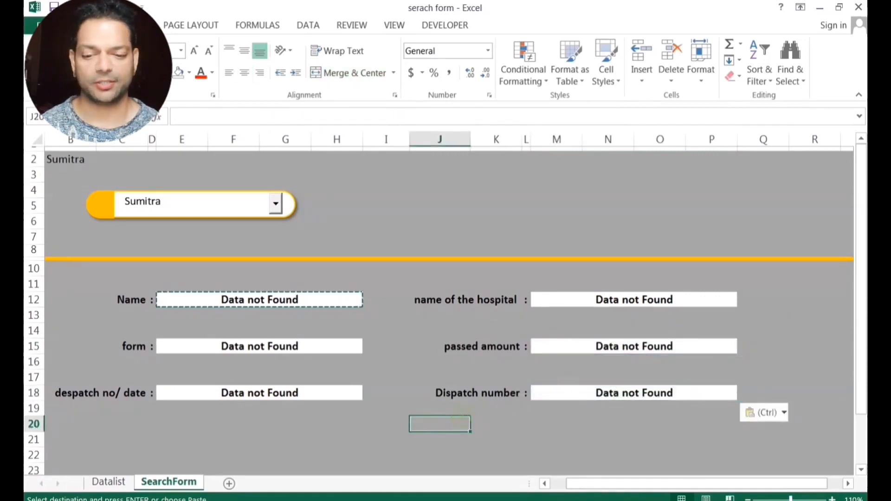
{"action": "left_click", "coordinate": [206, 201]}
{"action": "key", "text": "BackSpace"}
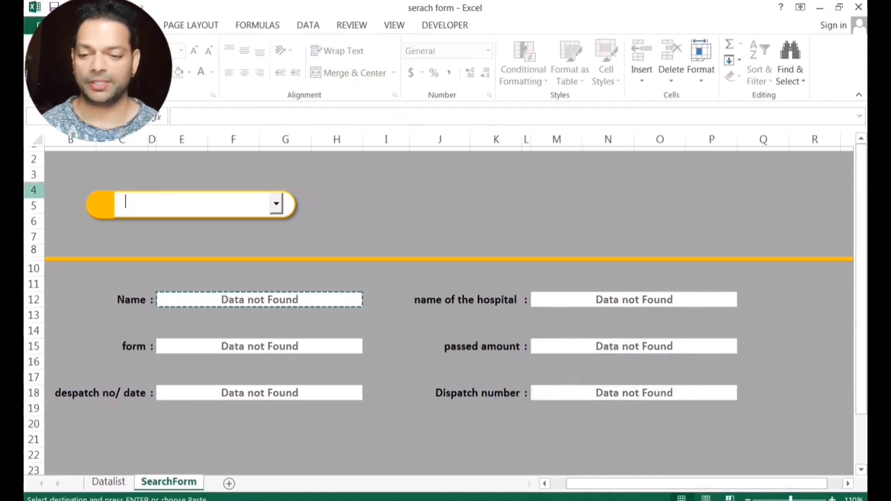
{"action": "left_click", "coordinate": [277, 204]}
{"action": "left_click", "coordinate": [151, 236]}
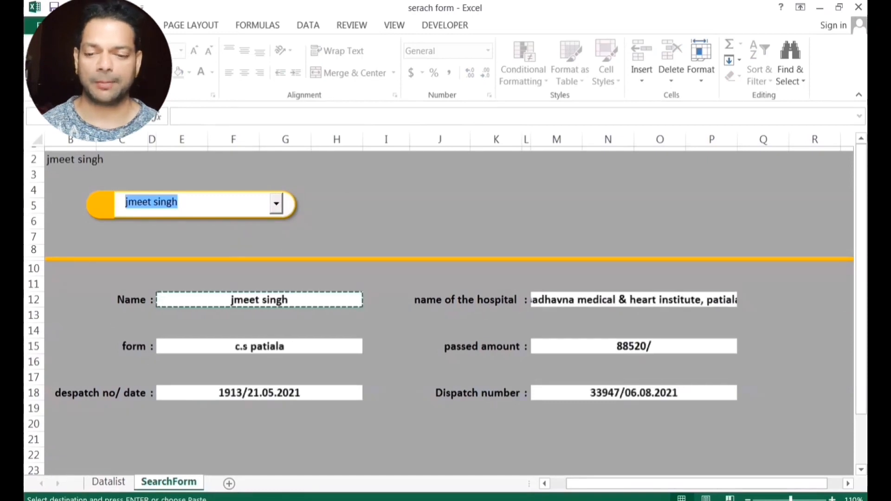
{"action": "left_click", "coordinate": [276, 203]}
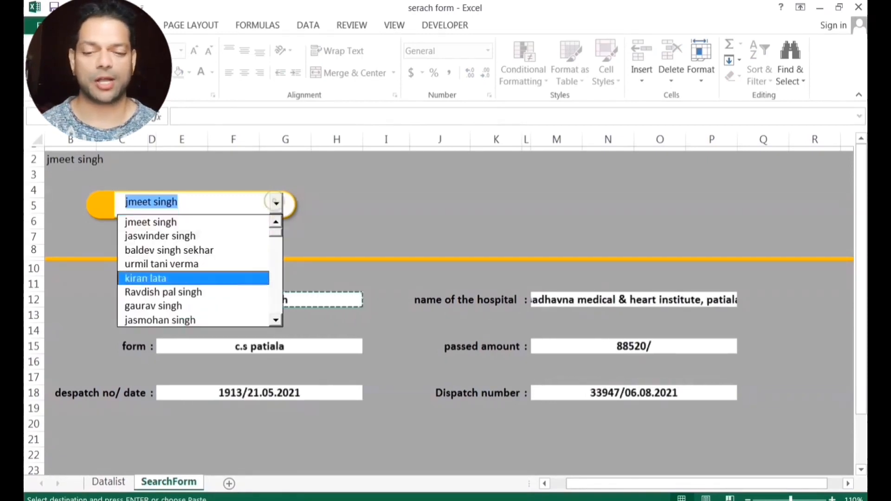
{"action": "left_click", "coordinate": [149, 277]}
{"action": "left_click", "coordinate": [199, 203]}
{"action": "double_click", "coordinate": [199, 203]}
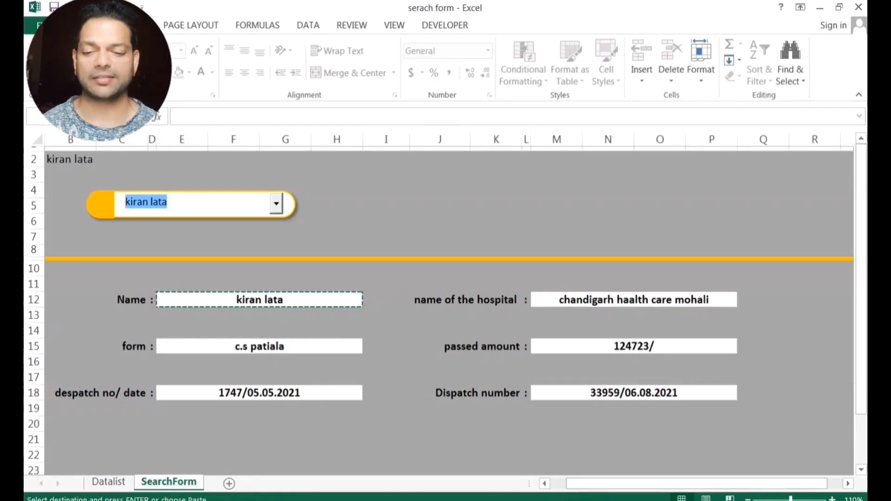
{"action": "key", "text": "BackSpace"}
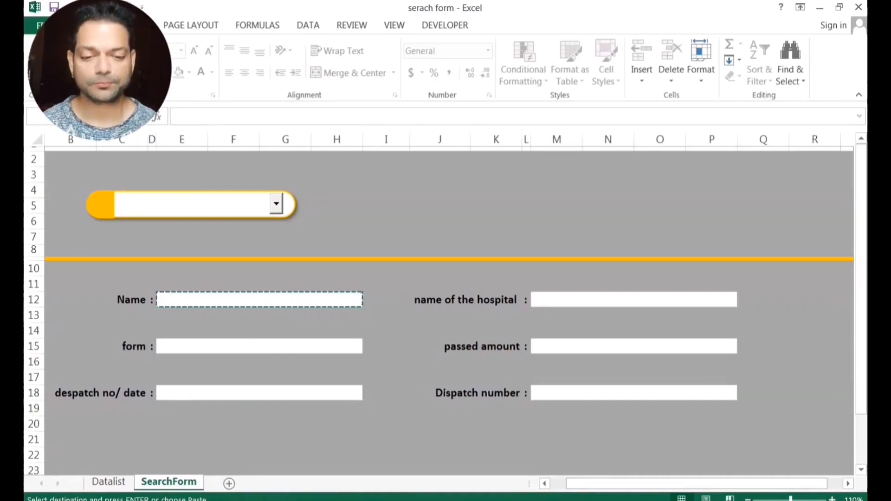
Select the six result fields E12, E15, E18, M12, M15 and M18 together.
{"action": "left_click", "coordinate": [191, 299]}
{"action": "left_click", "coordinate": [200, 345], "text": "ctrl"}
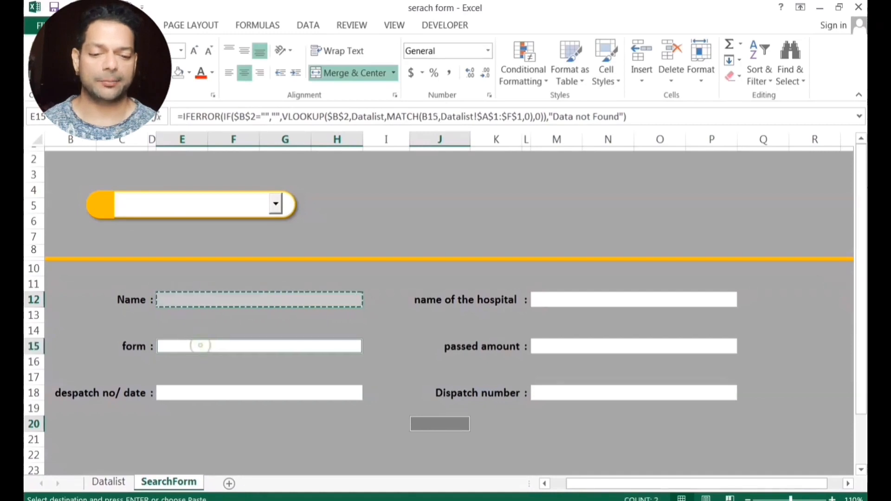
{"action": "left_click", "coordinate": [212, 393], "text": "ctrl"}
{"action": "left_click", "coordinate": [558, 299], "text": "ctrl"}
{"action": "left_click", "coordinate": [563, 344], "text": "ctrl"}
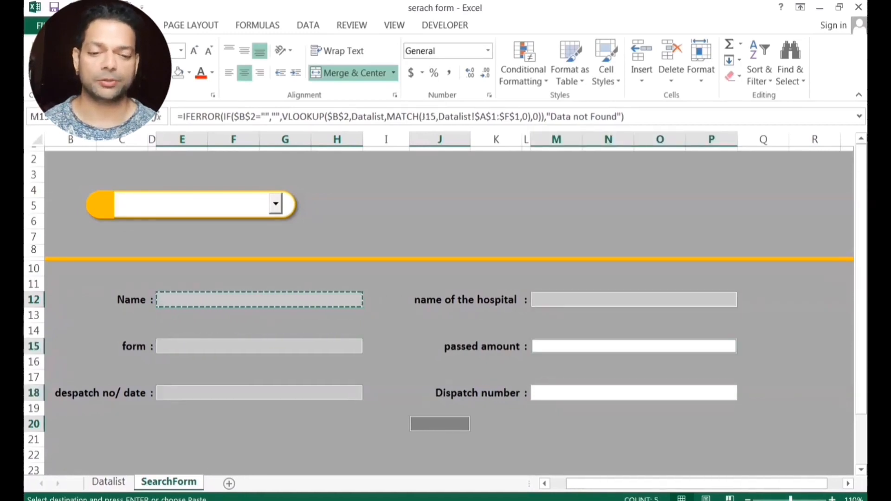
{"action": "left_click", "coordinate": [573, 393], "text": "ctrl"}
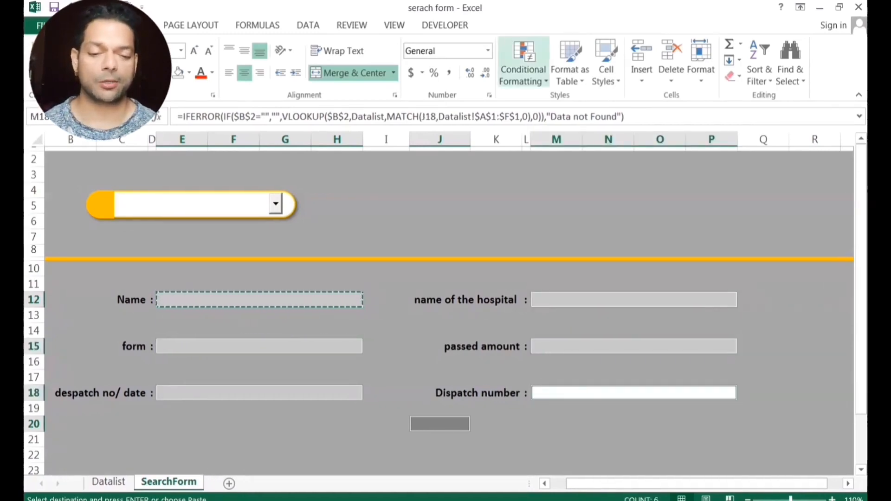
Add a Text That Contains rule giving 'Data Not Found' light red fill with dark red text.
{"action": "left_click", "coordinate": [524, 70]}
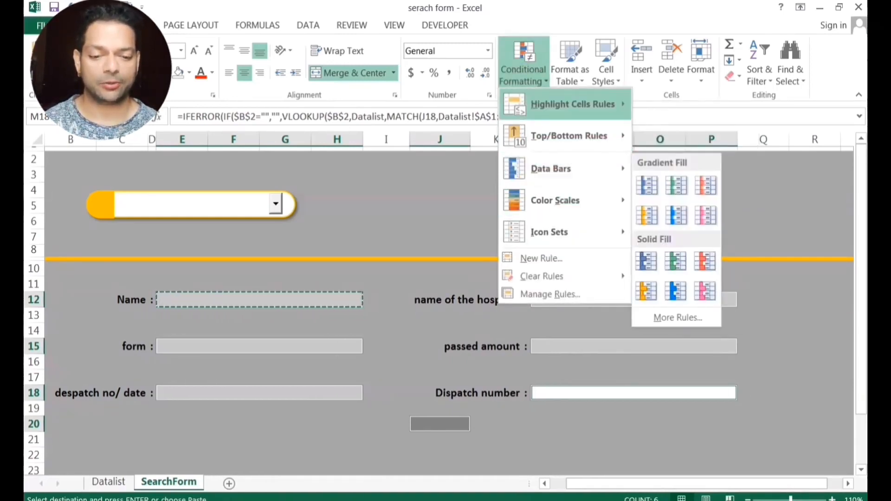
{"action": "mouse_move", "coordinate": [570, 104]}
{"action": "left_click", "coordinate": [696, 231]}
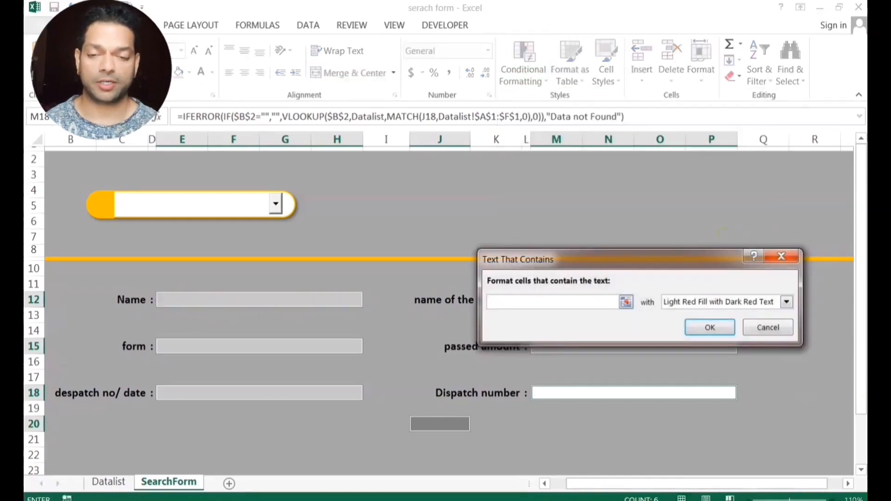
{"action": "type", "text": "Data N"}
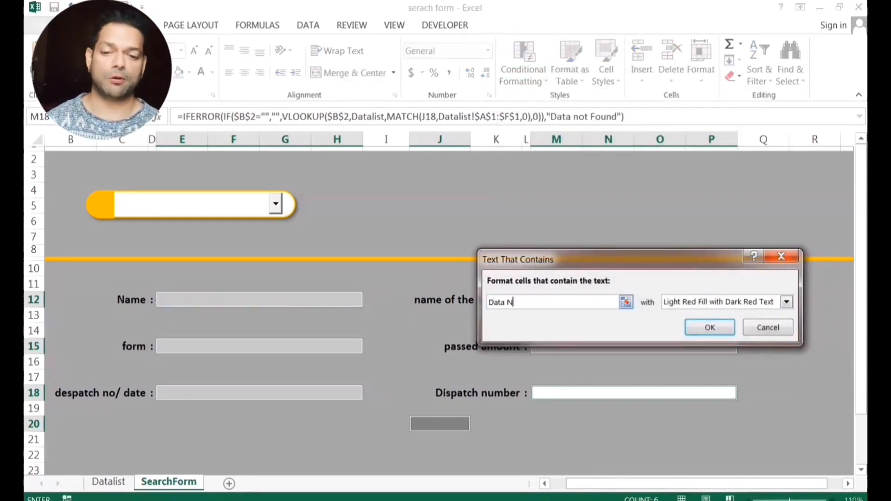
{"action": "type", "text": "ot Found"}
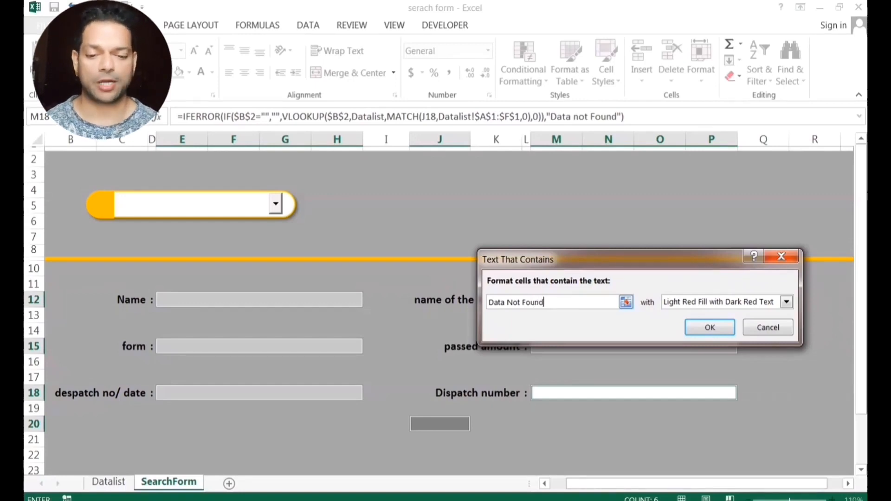
{"action": "key", "text": "Return"}
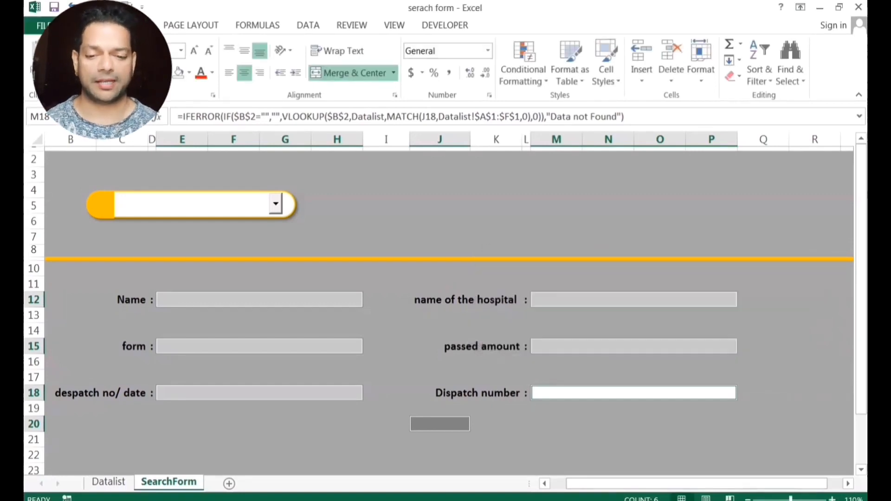
{"action": "left_click", "coordinate": [553, 423]}
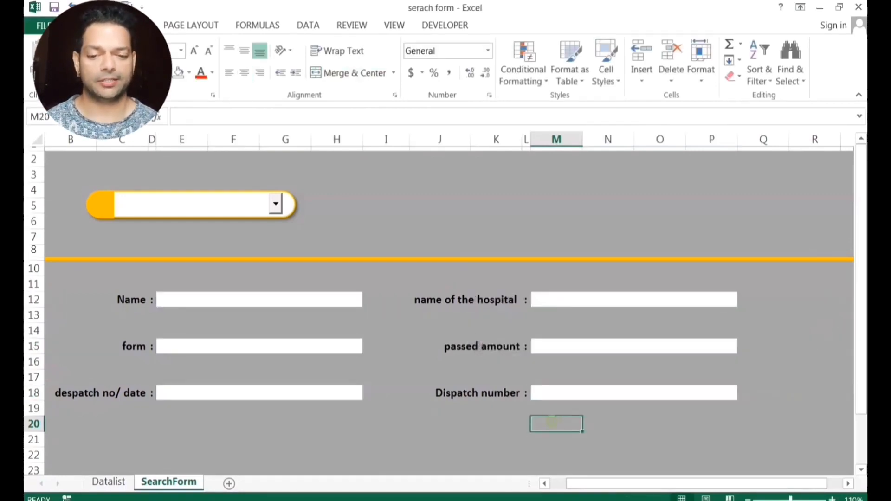
Test the form with three names from the dropdown, then type an unlisted name.
{"action": "left_click", "coordinate": [276, 203]}
{"action": "left_click", "coordinate": [153, 235]}
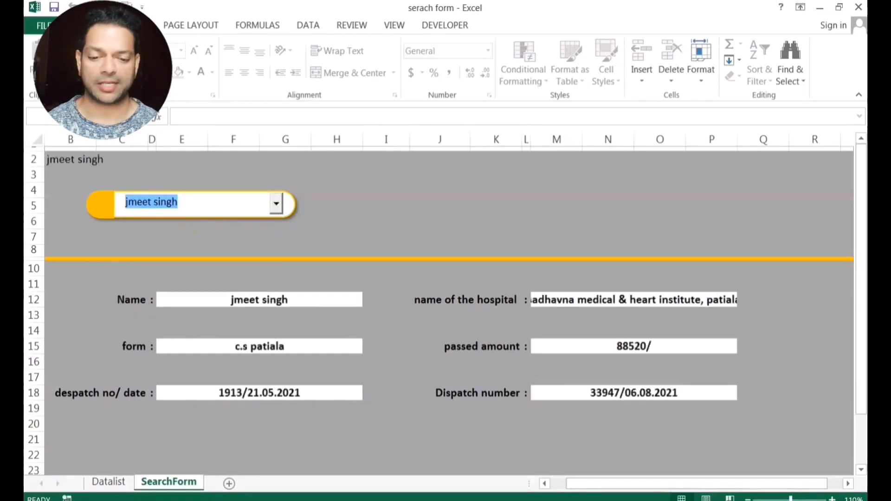
{"action": "left_click", "coordinate": [276, 204]}
{"action": "left_click", "coordinate": [162, 265]}
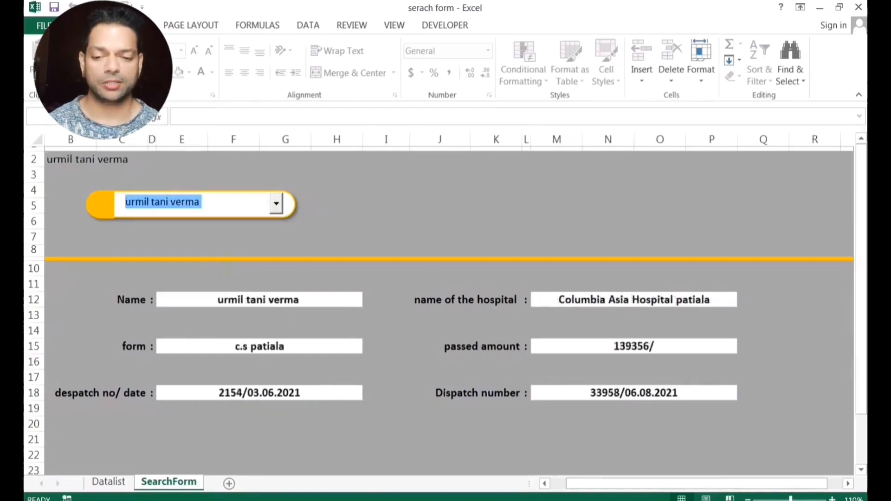
{"action": "left_click", "coordinate": [276, 203]}
{"action": "left_click", "coordinate": [159, 276]}
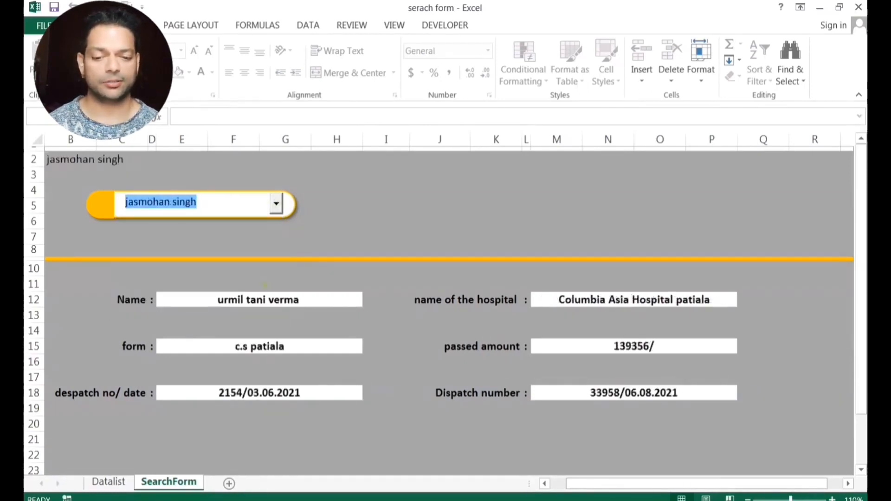
{"action": "type", "text": "s"}
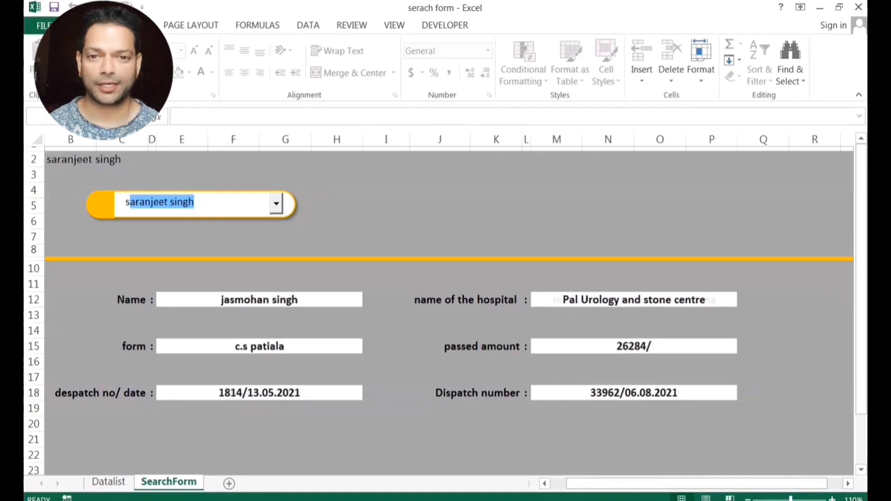
{"action": "type", "text": "umitra"}
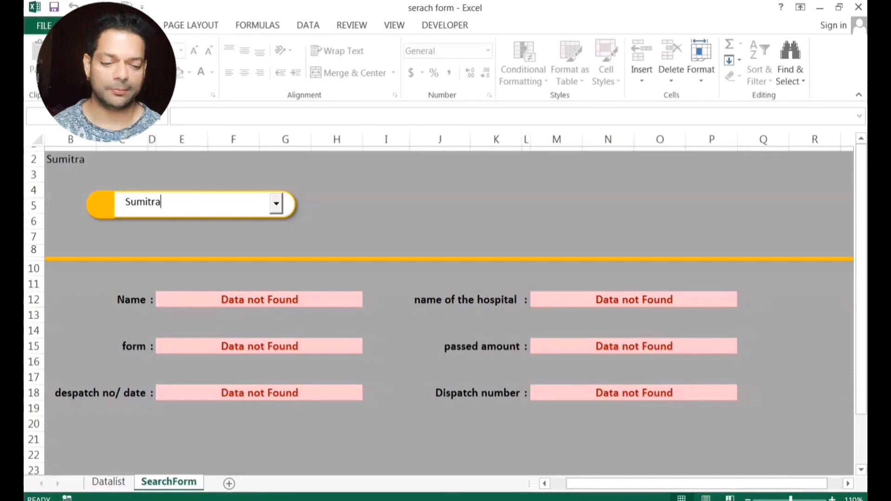
Merge and centre cells N7:R7 into a single status cell.
{"action": "left_click_drag", "start_coordinate": [660, 237], "coordinate": [815, 236]}
{"action": "left_click_drag", "start_coordinate": [608, 236], "coordinate": [815, 237]}
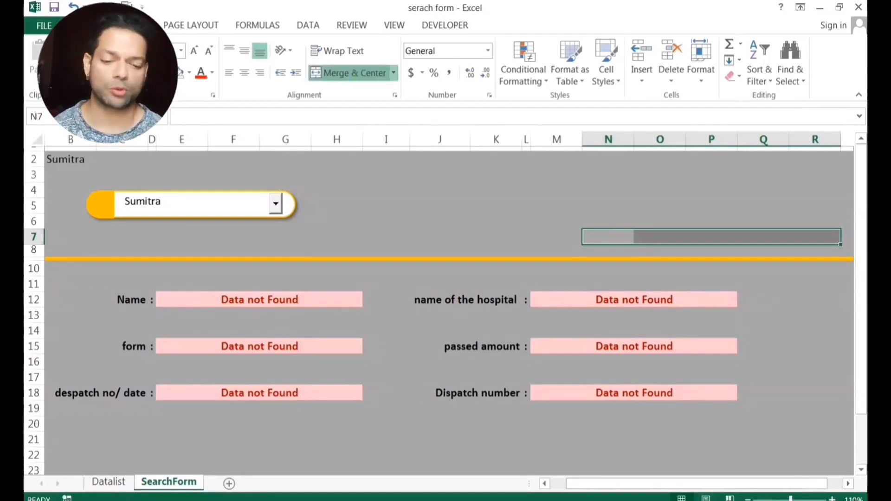
{"action": "left_click", "coordinate": [348, 73]}
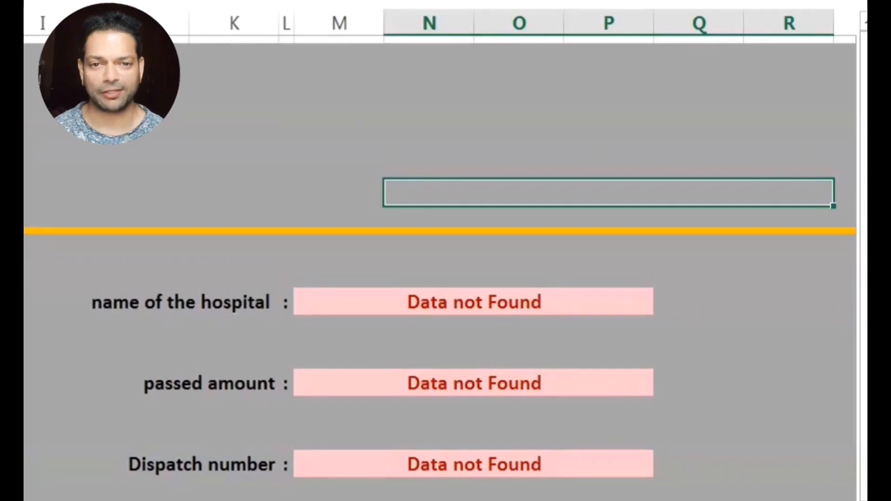
In N7, type =IF(B2="","No Input", and begin a nested IF testing E12.
{"action": "type", "text": "=if"}
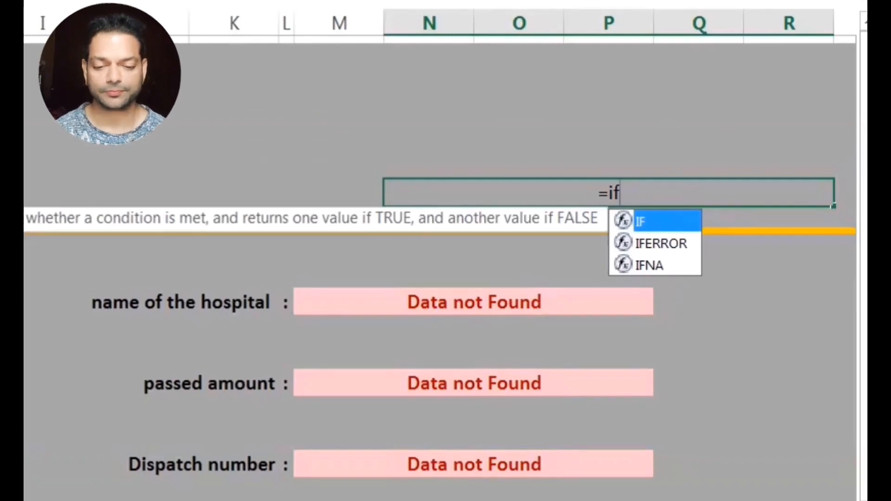
{"action": "key", "text": "Tab"}
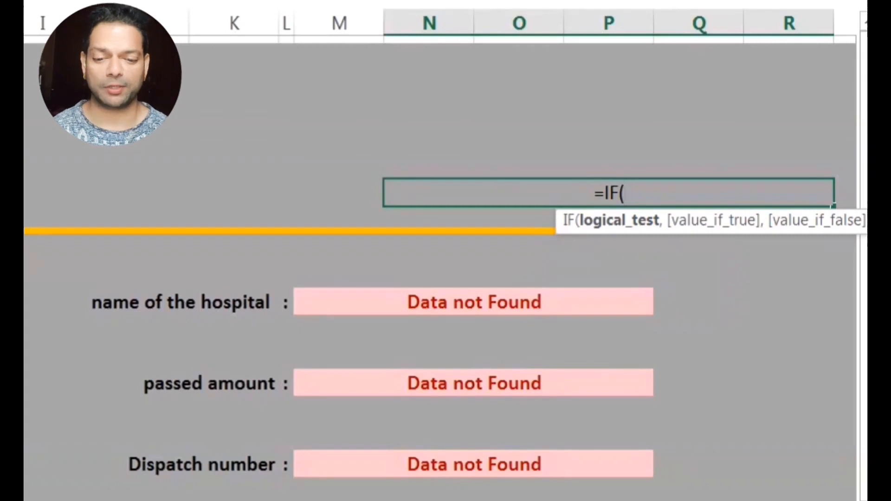
{"action": "type", "text": "B2"}
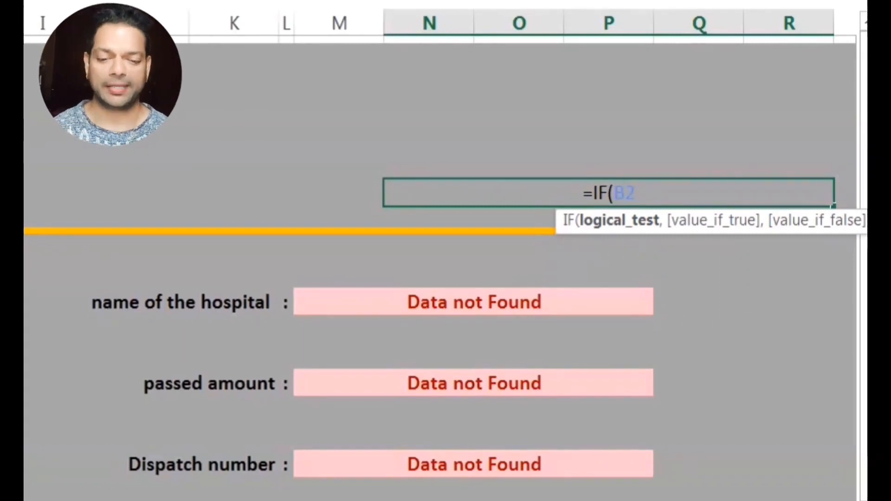
{"action": "type", "text": "=\"\""}
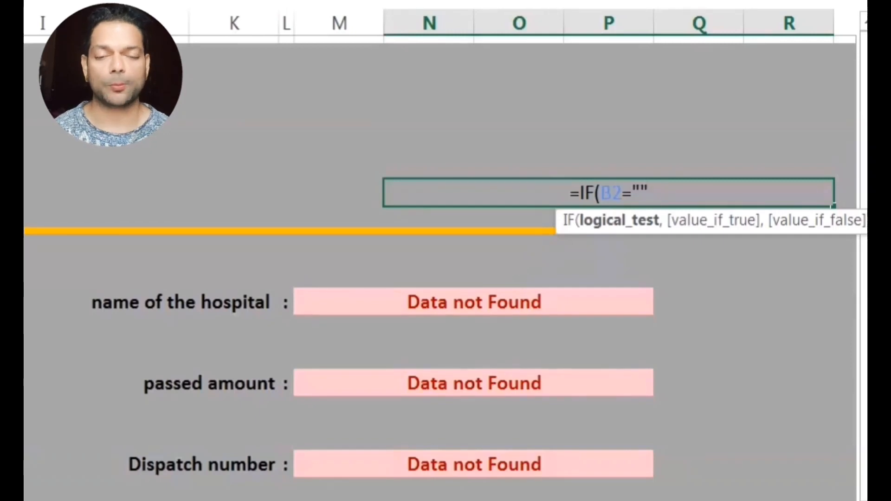
{"action": "type", "text": ","}
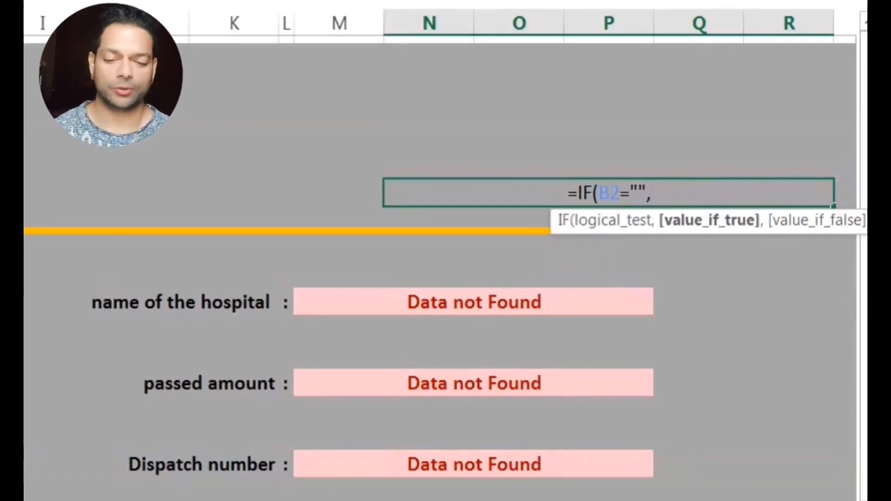
{"action": "type", "text": "\""}
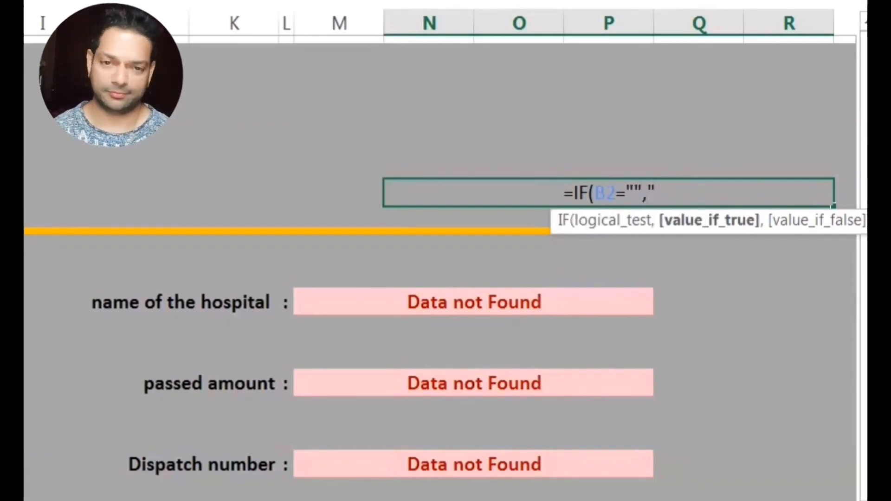
{"action": "type", "text": "No Inp"}
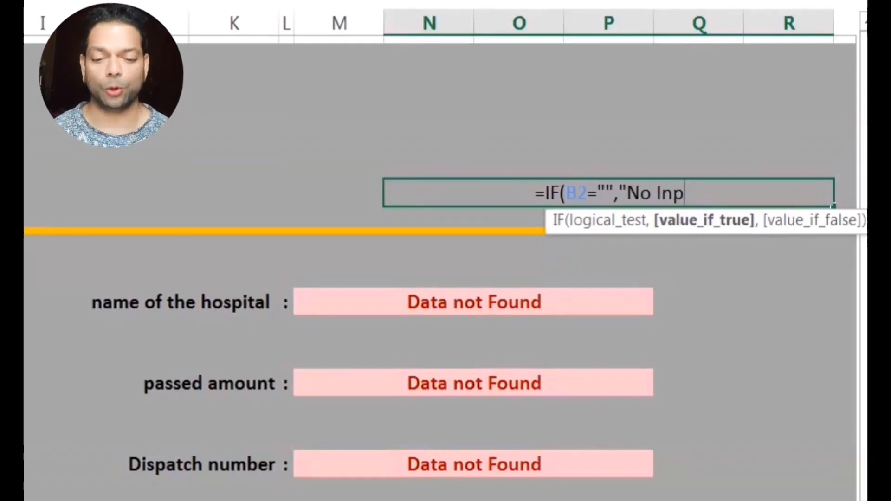
{"action": "type", "text": "ut\","}
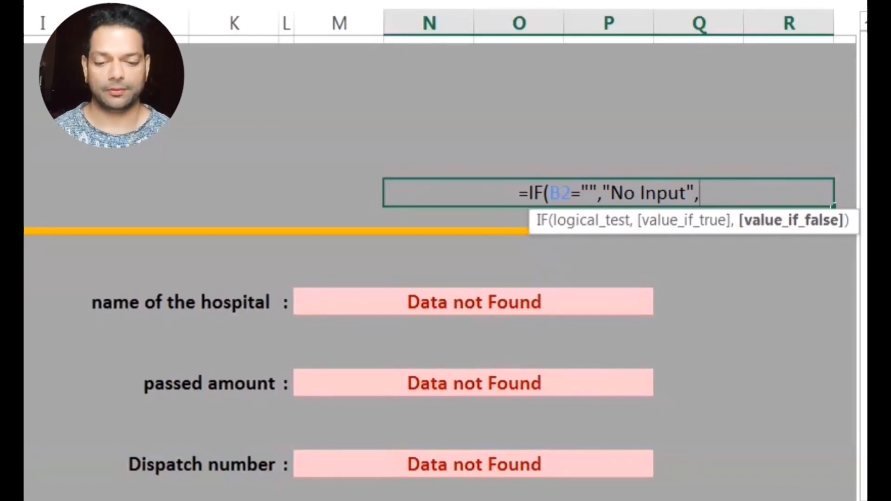
{"action": "type", "text": ","}
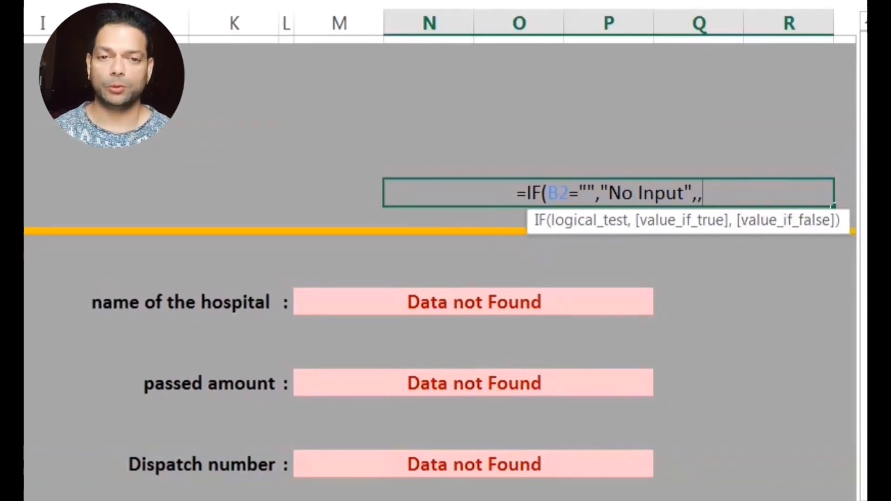
{"action": "key", "text": "BackSpace"}
{"action": "type", "text": ","}
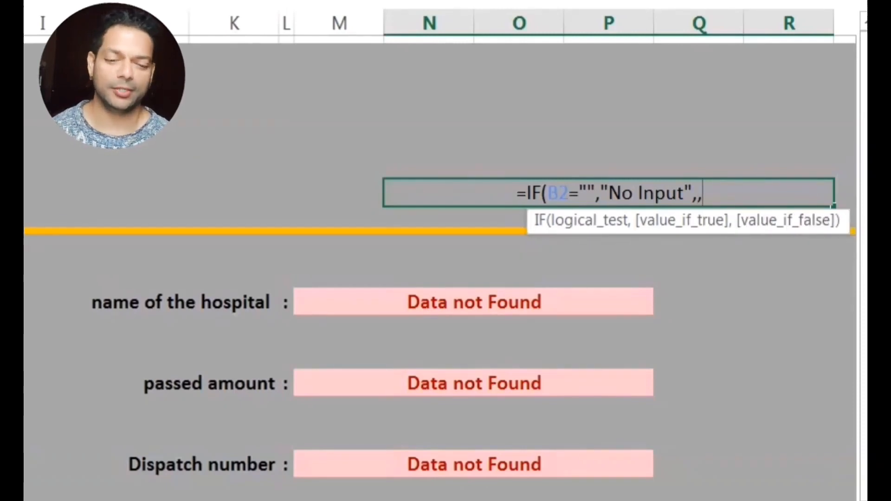
{"action": "key", "text": "BackSpace"}
{"action": "key", "text": "BackSpace"}
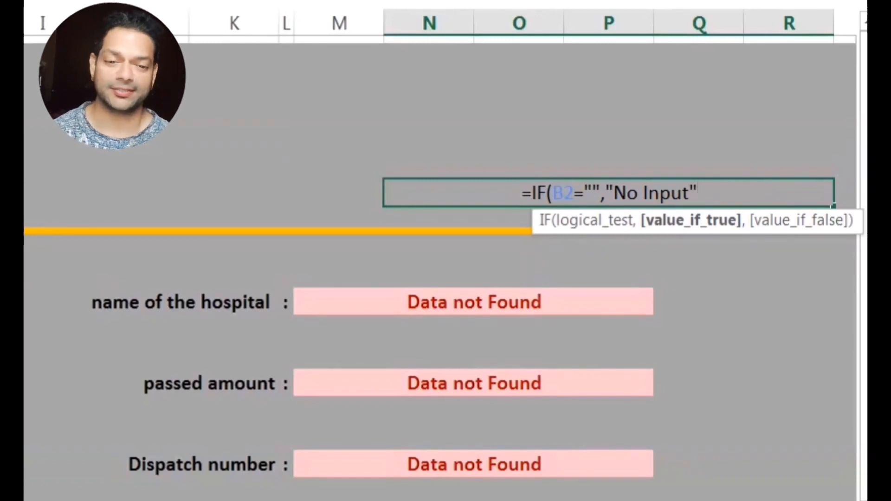
{"action": "type", "text": ",if"}
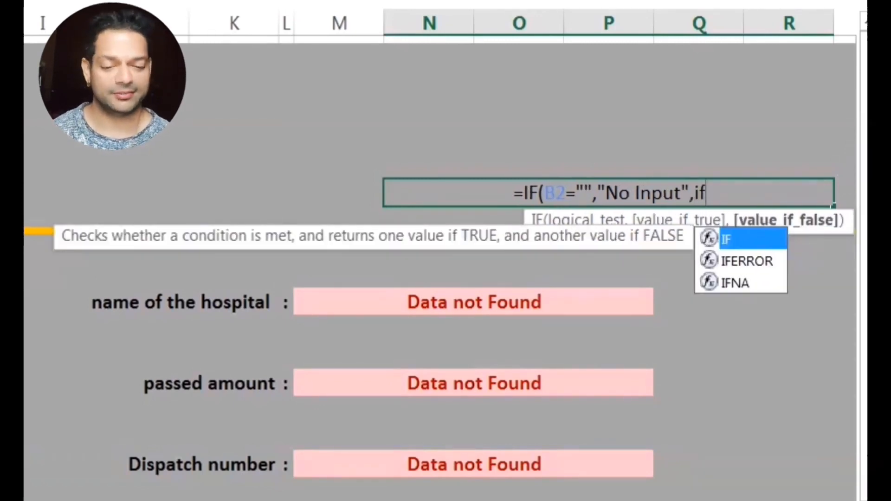
{"action": "type", "text": "("}
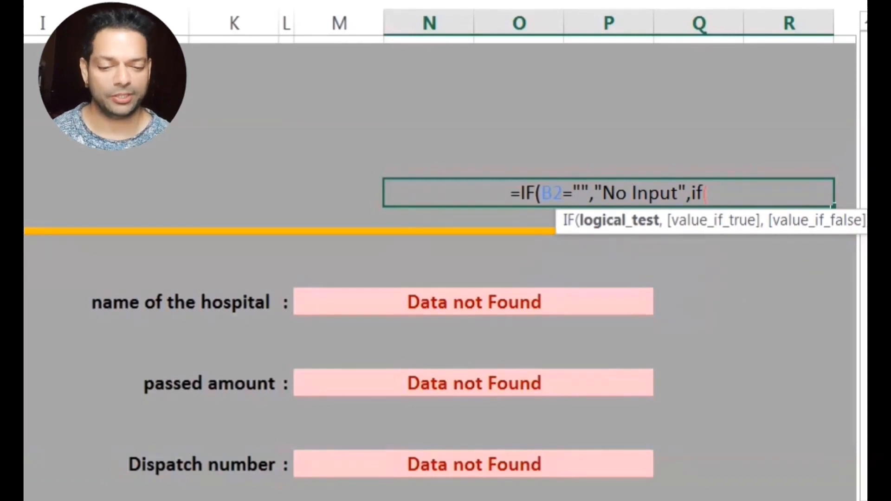
{"action": "type", "text": "E12="}
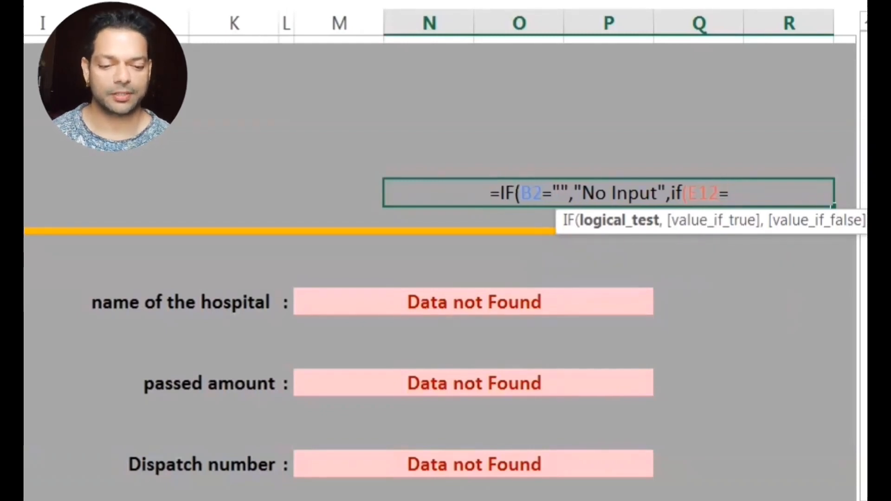
Finish the nested IF so 'Data not Found' in E12 shows 'This Enrty Does Not Exist in database'.
{"action": "type", "text": "\""}
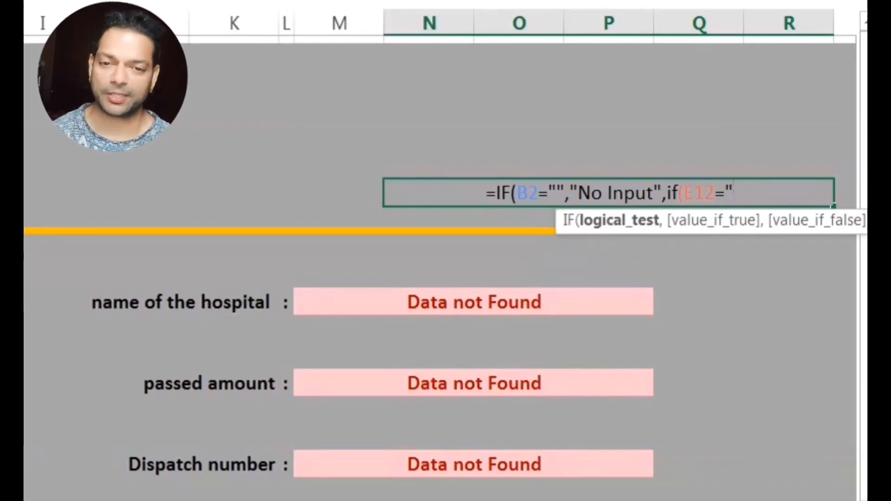
{"action": "type", "text": "Data"}
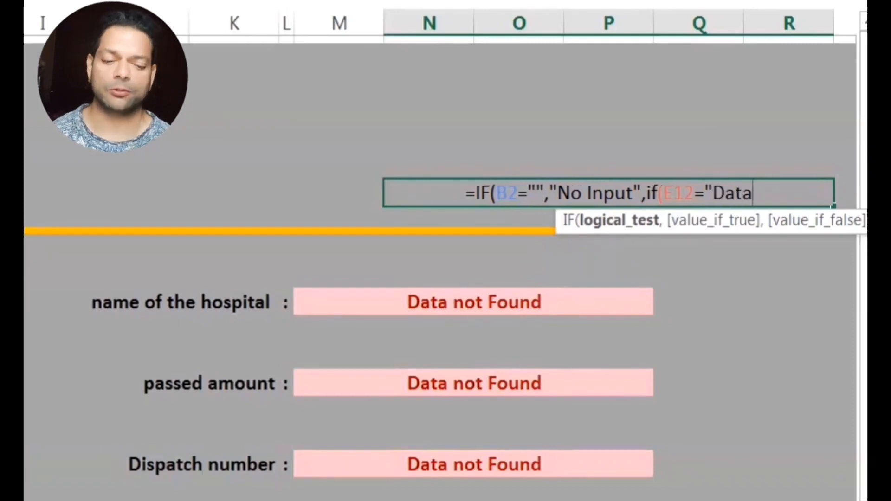
{"action": "type", "text": " not Found\""}
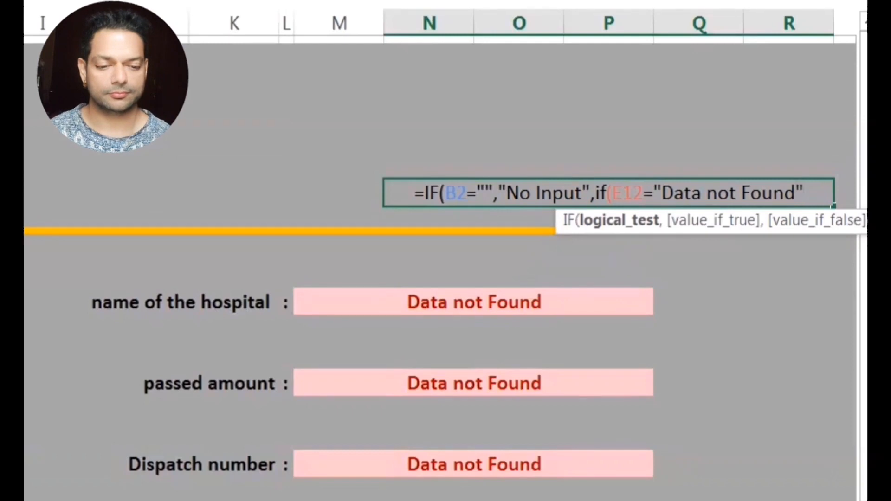
{"action": "type", "text": ","}
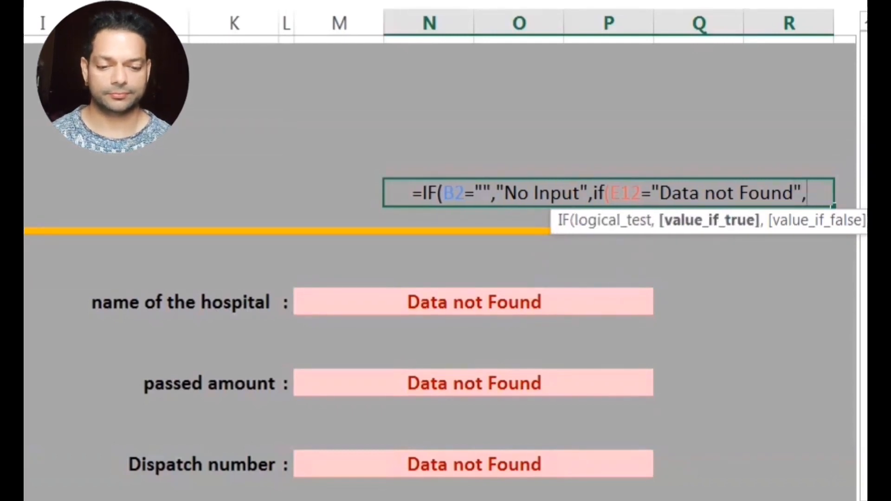
{"action": "type", "text": "This En"}
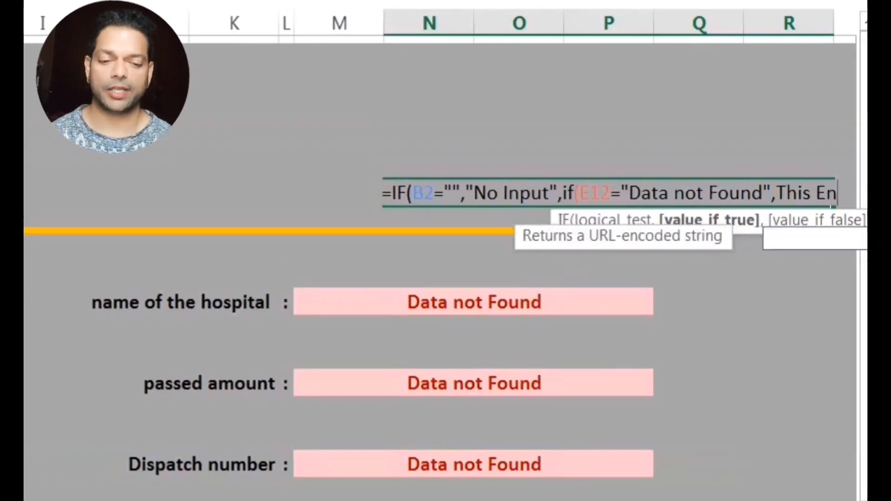
{"action": "type", "text": "rty Does "}
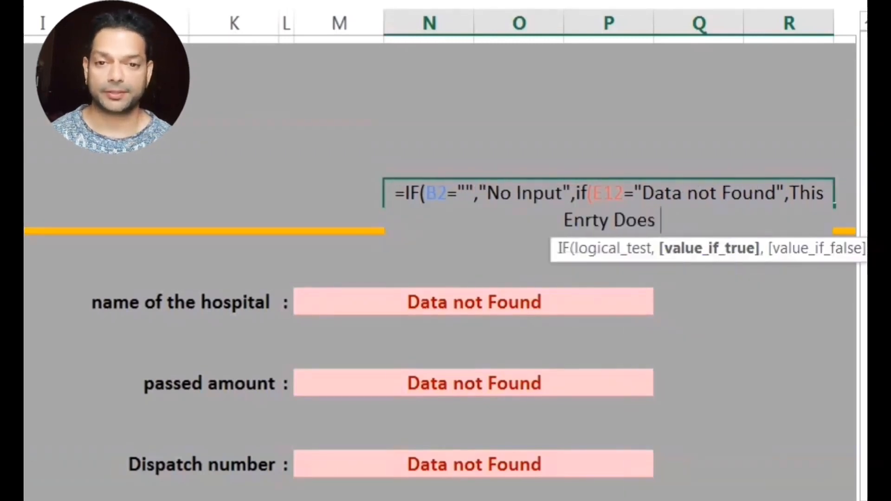
{"action": "type", "text": "Not"}
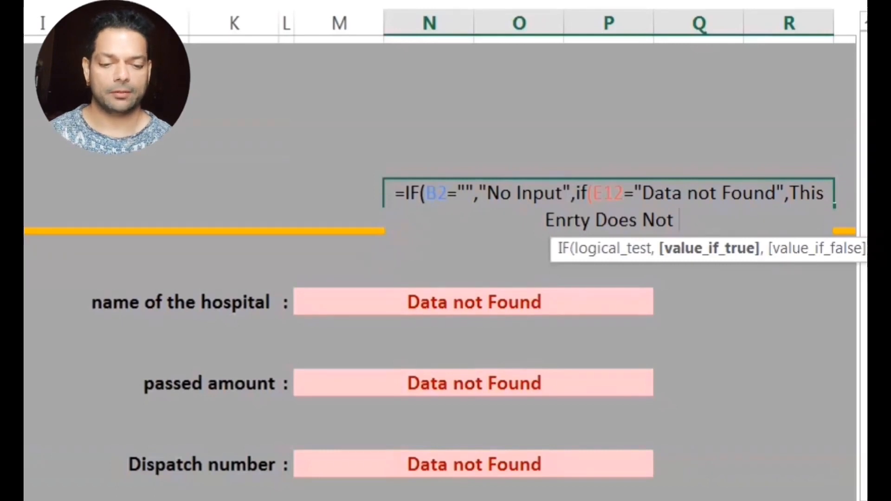
{"action": "type", "text": " Exi"}
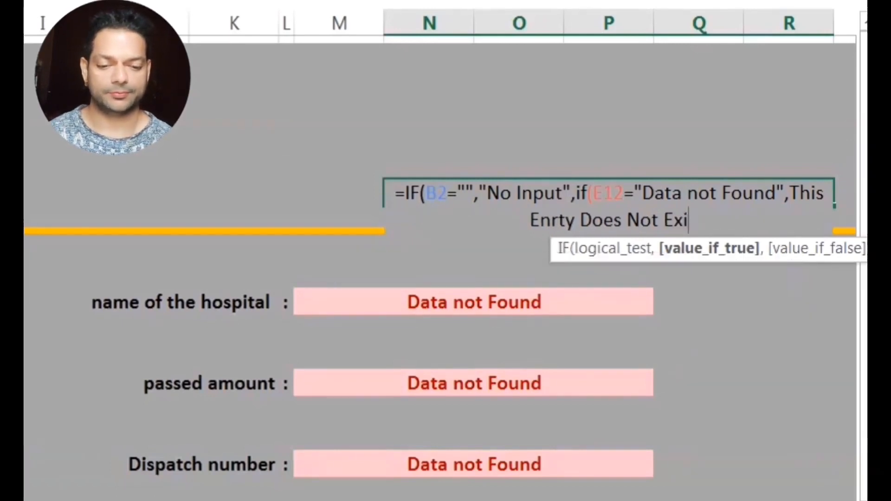
{"action": "type", "text": "st in data"}
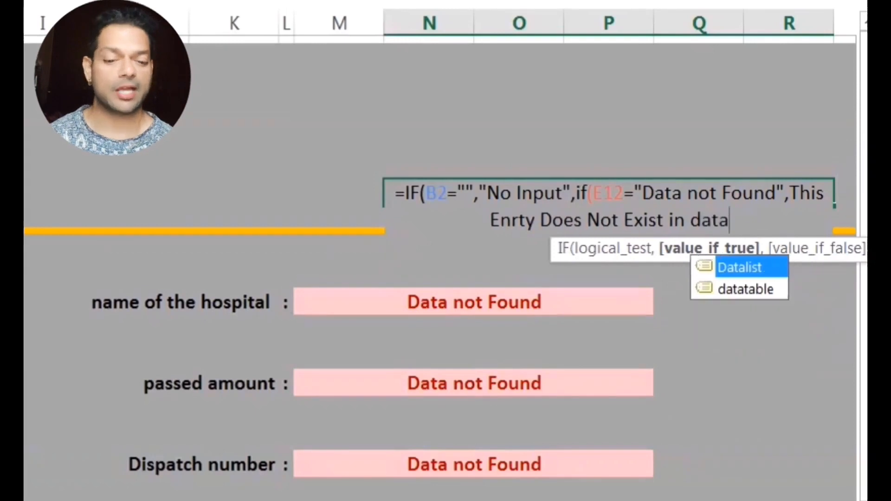
{"action": "type", "text": "base\""}
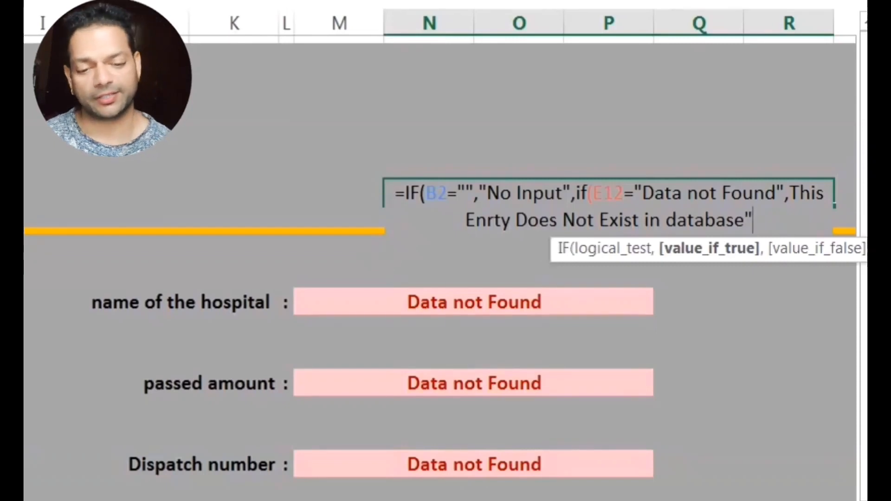
{"action": "type", "text": "))"}
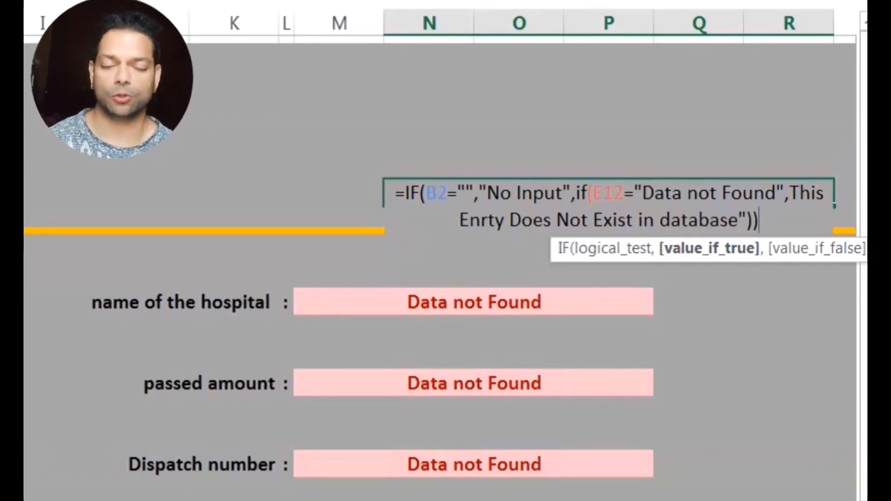
{"action": "key", "text": "Return"}
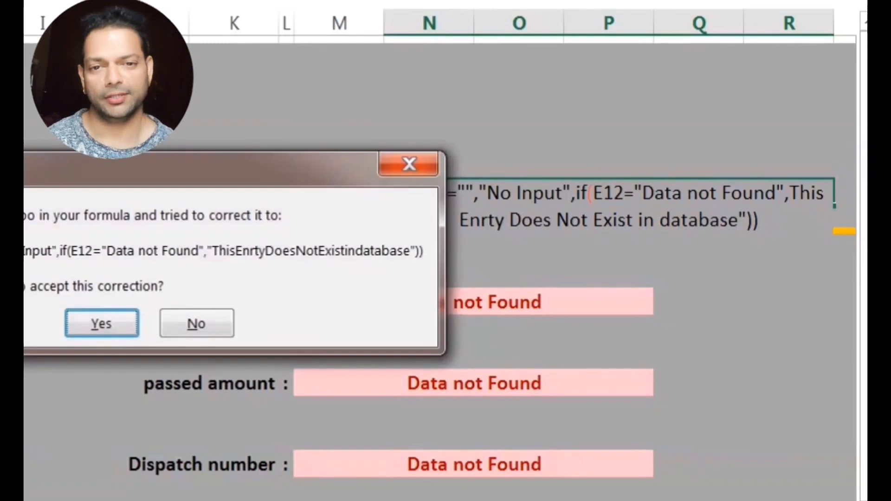
{"action": "key", "text": "Return"}
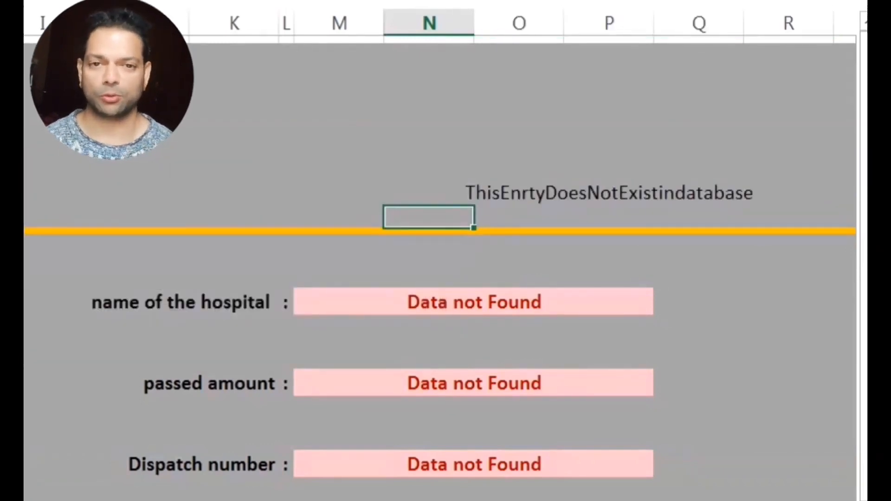
{"action": "key", "text": "Up"}
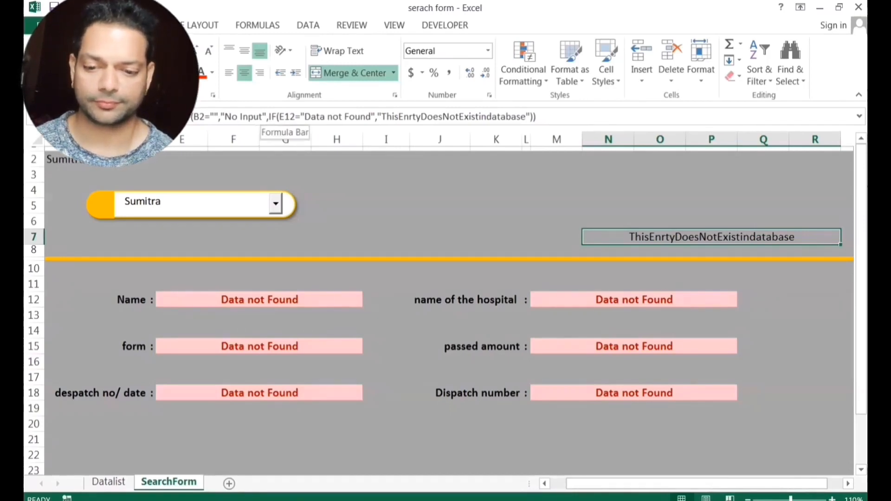
Repair the closing quote and spacing after "No Input" in the status formula.
{"action": "left_click", "coordinate": [268, 116]}
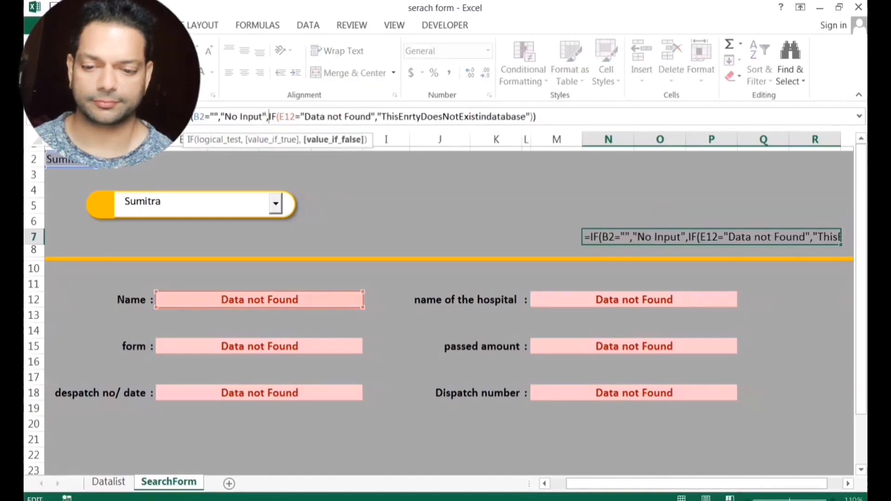
{"action": "key", "text": "Left"}
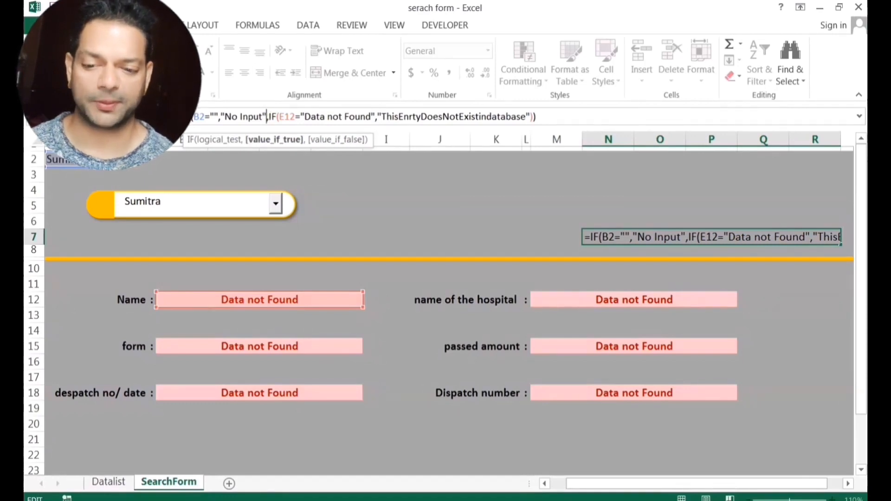
{"action": "key", "text": "BackSpace"}
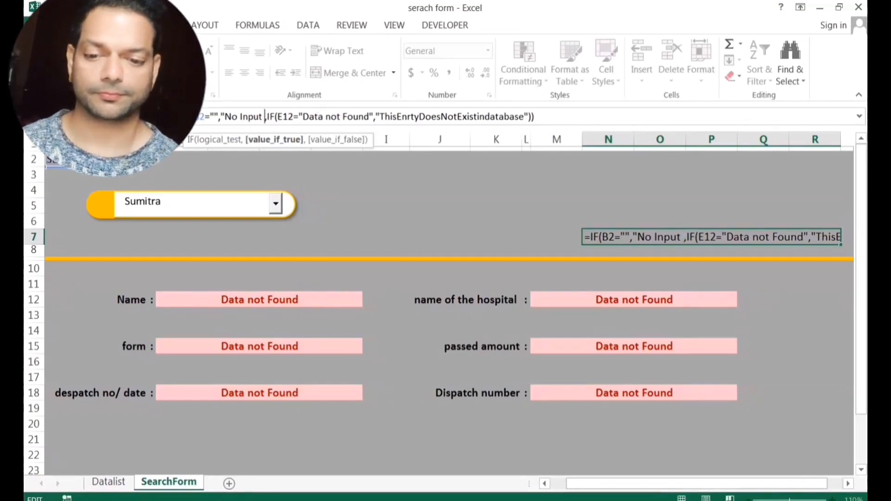
{"action": "key", "text": "BackSpace"}
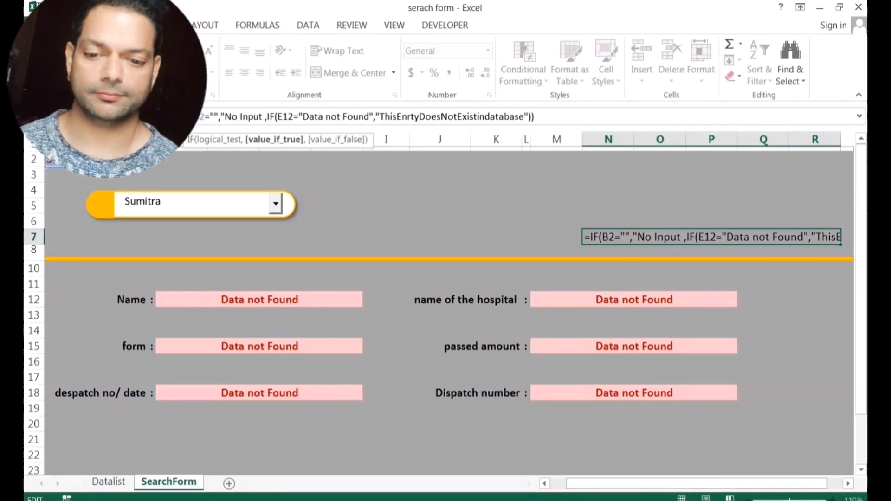
{"action": "type", "text": "\""}
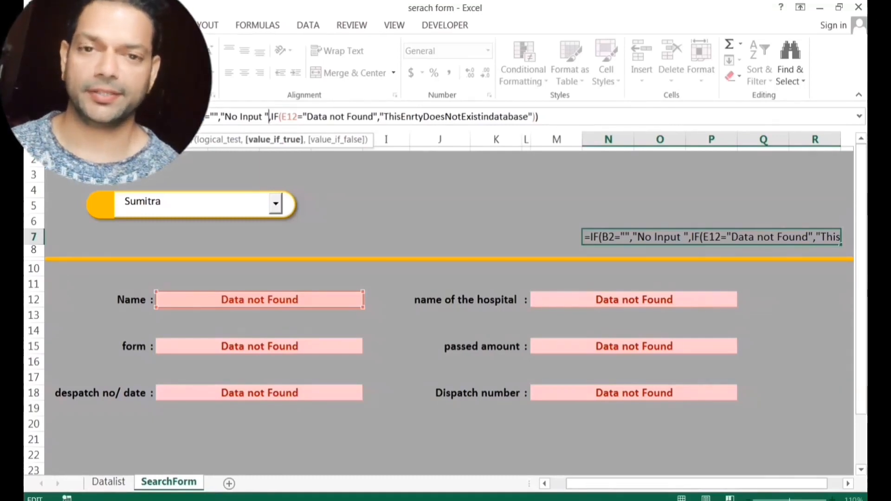
Insert spaces between This, Enrty, Does and Not in the message, then confirm the formula.
{"action": "left_click", "coordinate": [401, 117]}
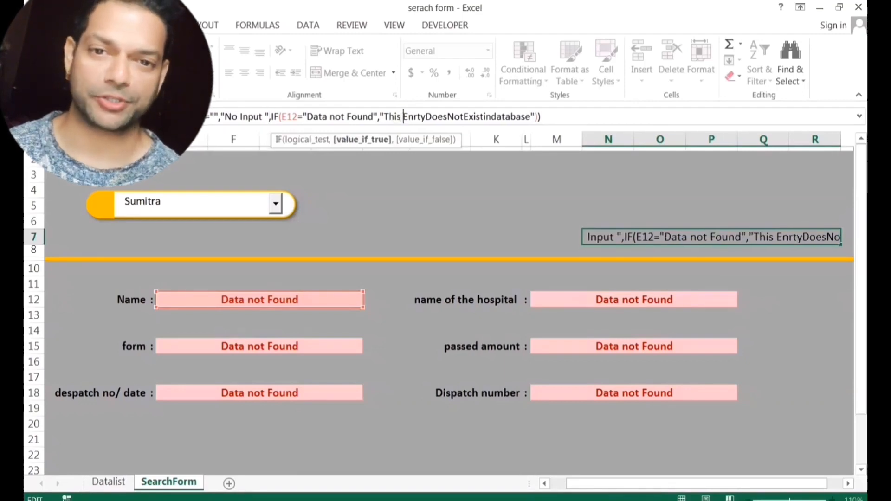
{"action": "left_click", "coordinate": [424, 117]}
{"action": "left_click", "coordinate": [449, 117]}
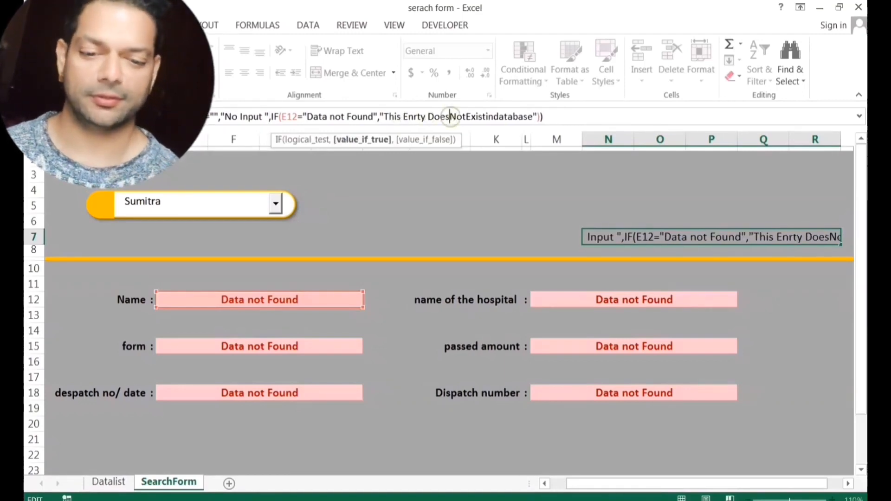
{"action": "left_click", "coordinate": [468, 117]}
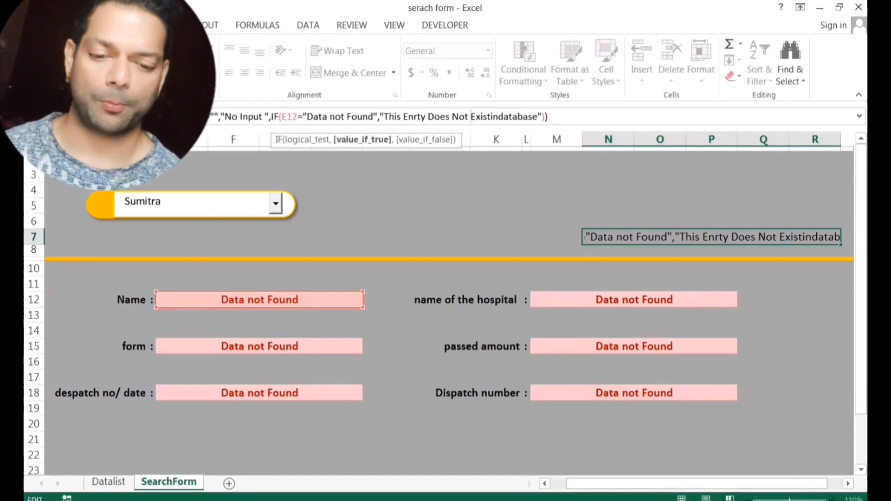
{"action": "key", "text": "Return"}
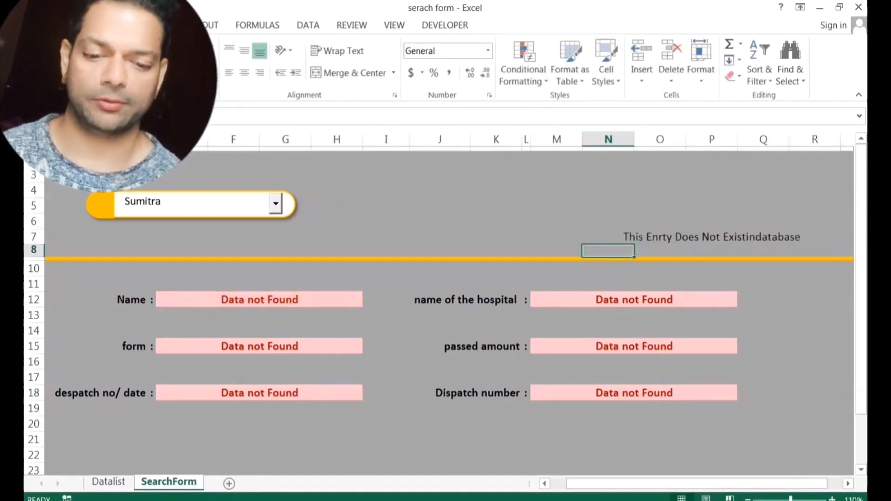
Check the status cell after looking up a different name from the dropdown.
{"action": "left_click", "coordinate": [711, 237]}
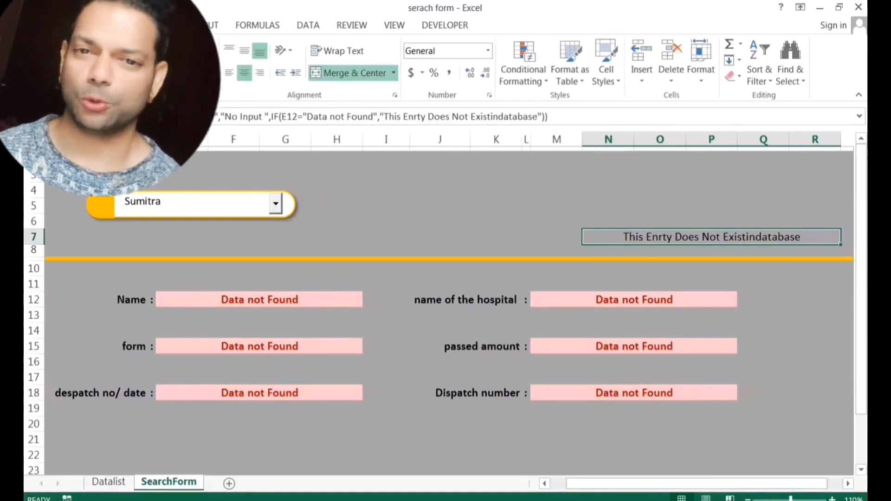
{"action": "left_click", "coordinate": [275, 203]}
{"action": "left_click", "coordinate": [214, 250]}
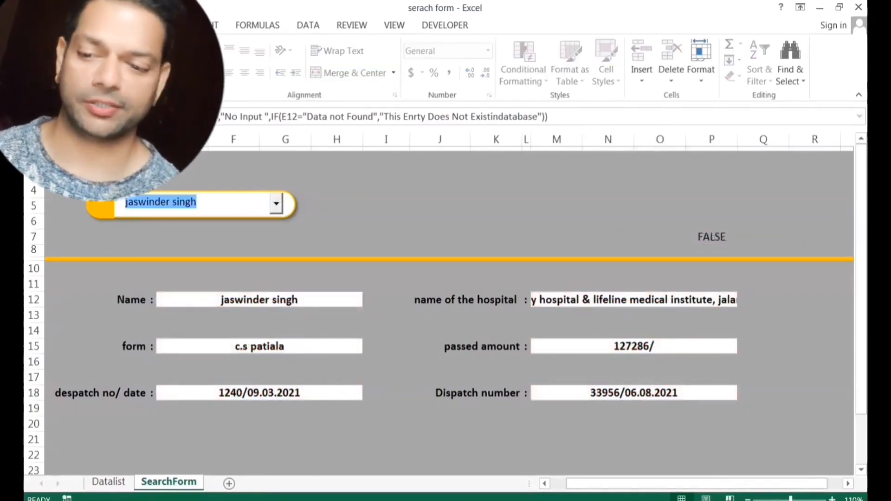
{"action": "left_click", "coordinate": [712, 237]}
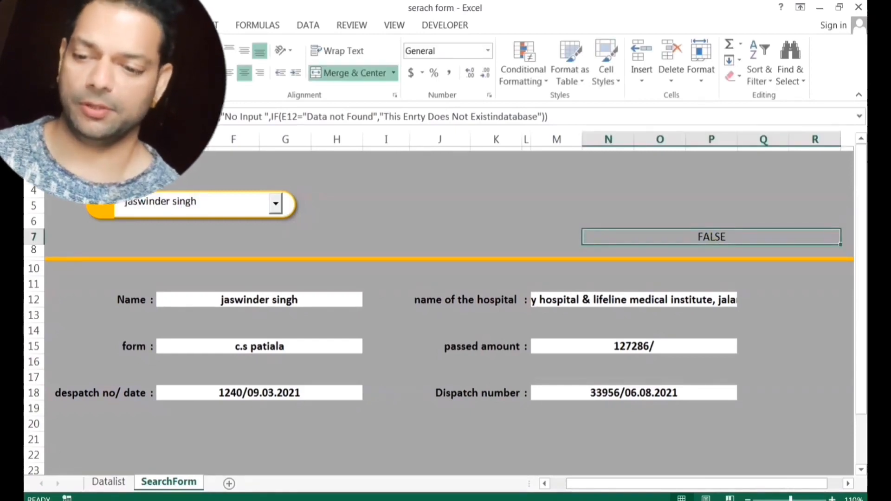
Load two more records, then clear the search box so the status shows No Input.
{"action": "left_click", "coordinate": [275, 204]}
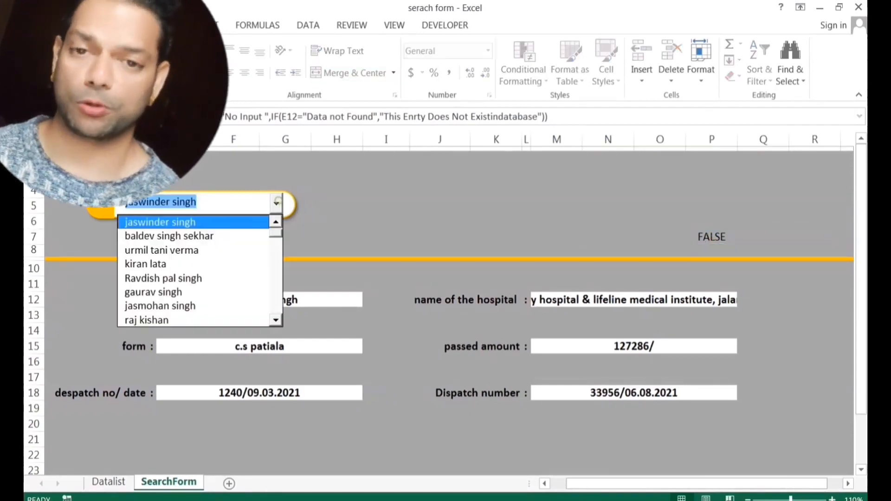
{"action": "left_click", "coordinate": [243, 279]}
{"action": "left_click", "coordinate": [275, 203]}
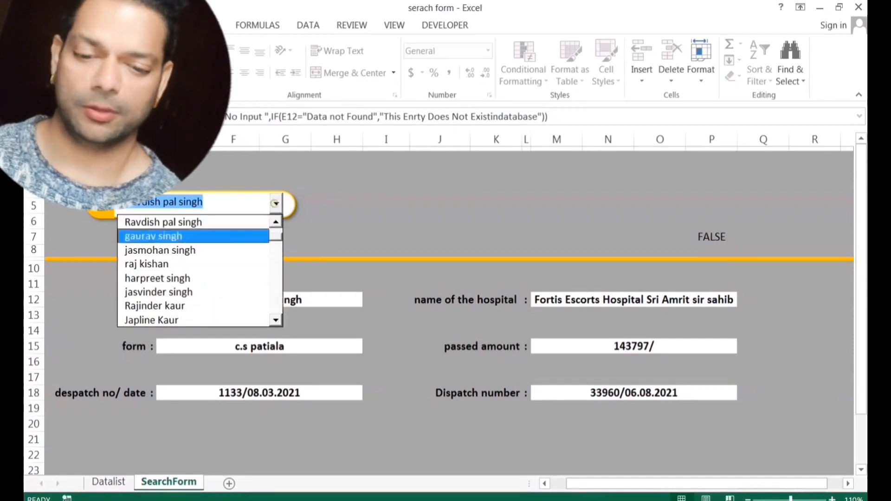
{"action": "left_click", "coordinate": [232, 308]}
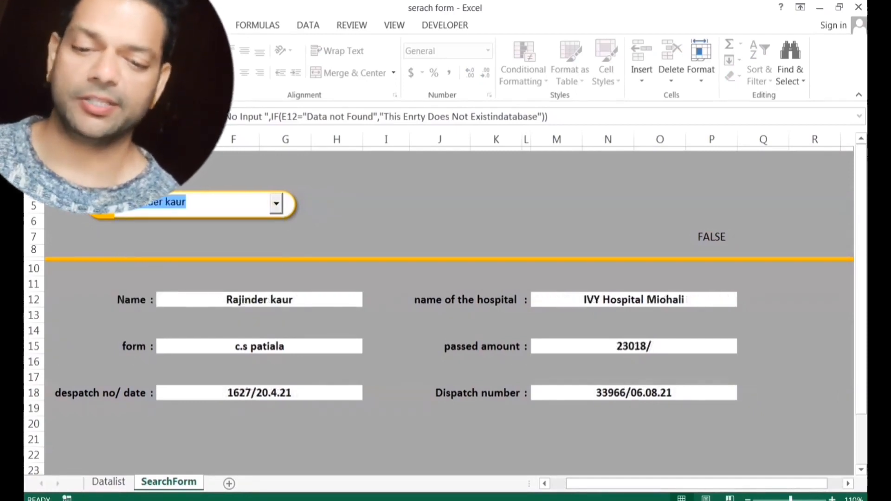
{"action": "key", "text": "BackSpace"}
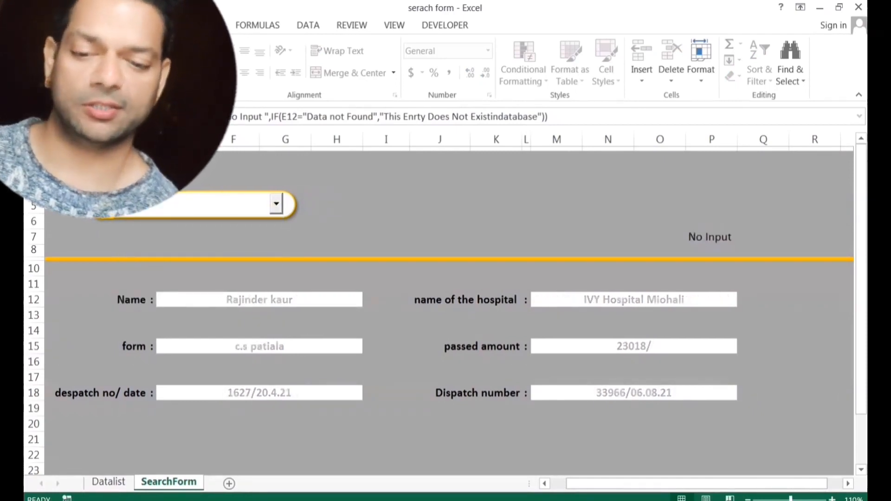
{"action": "left_click", "coordinate": [711, 238]}
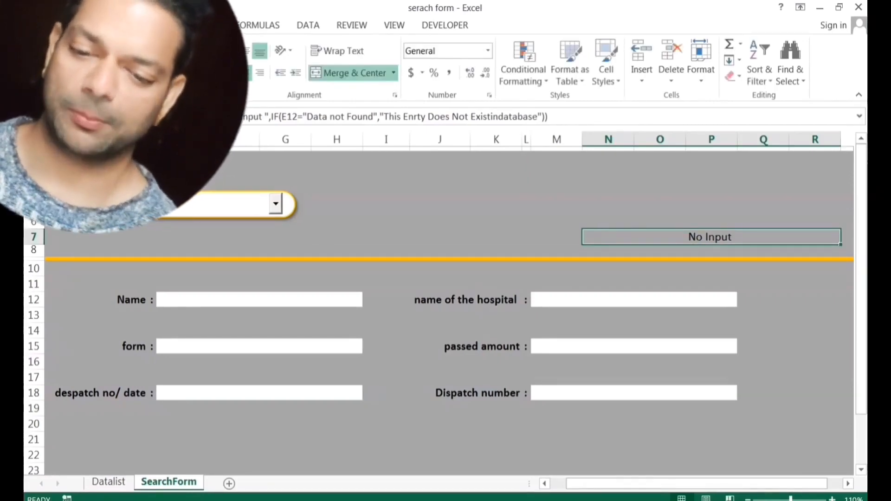
Colour the status text red, enter unlisted name '12', and inspect the Name and status formulas.
{"action": "left_click", "coordinate": [197, 73]}
{"action": "left_click", "coordinate": [440, 221]}
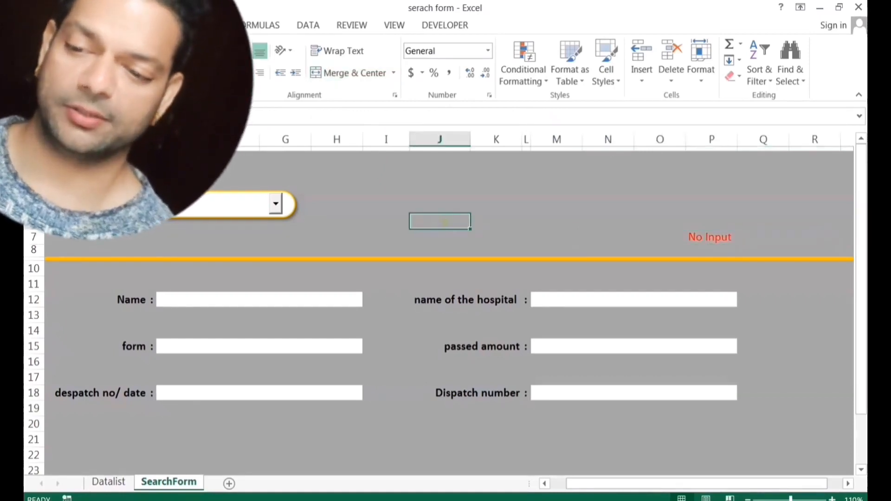
{"action": "left_click", "coordinate": [177, 204]}
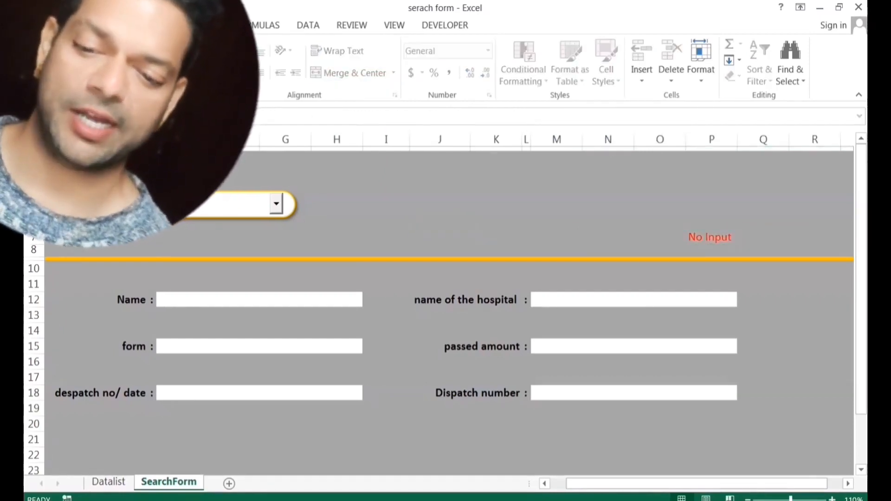
{"action": "type", "text": "12"}
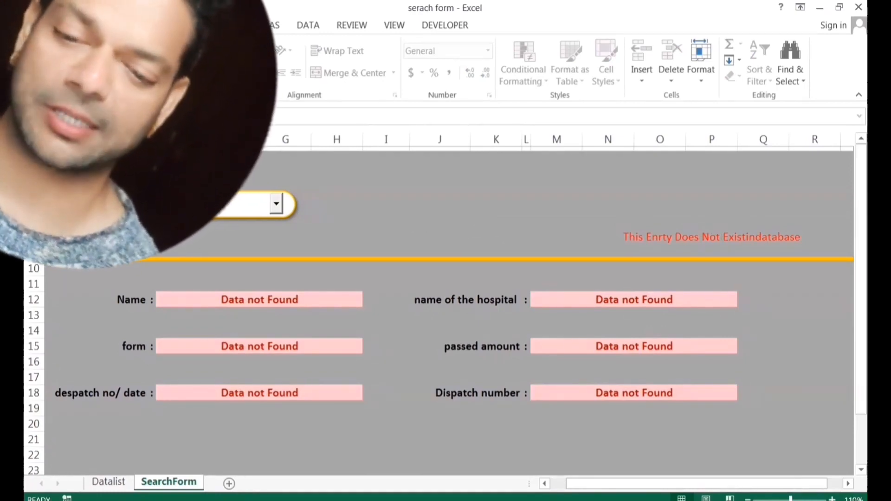
{"action": "left_click", "coordinate": [309, 302]}
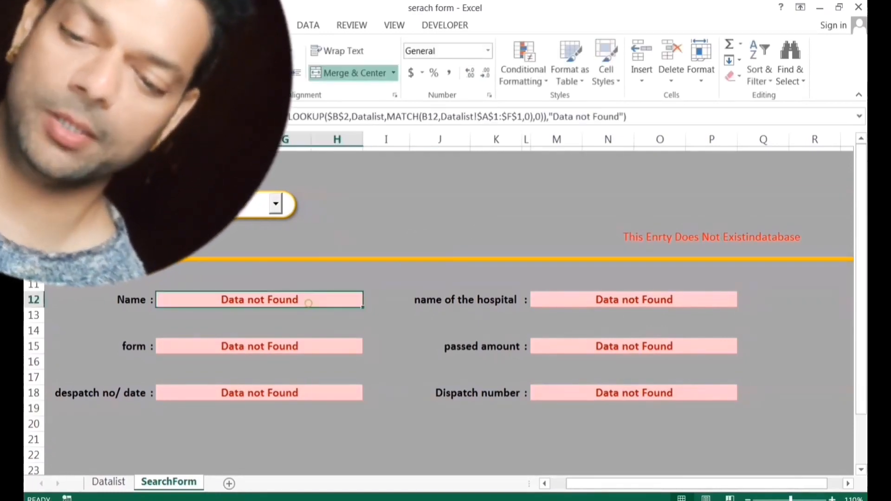
{"action": "left_click", "coordinate": [711, 238]}
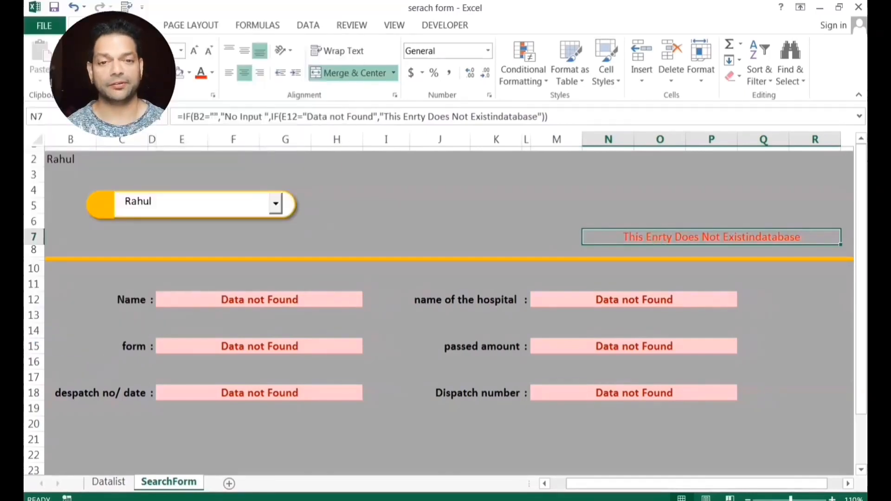
Hide linked cell B2 by setting its font colour to the grey background.
{"action": "left_click", "coordinate": [70, 160]}
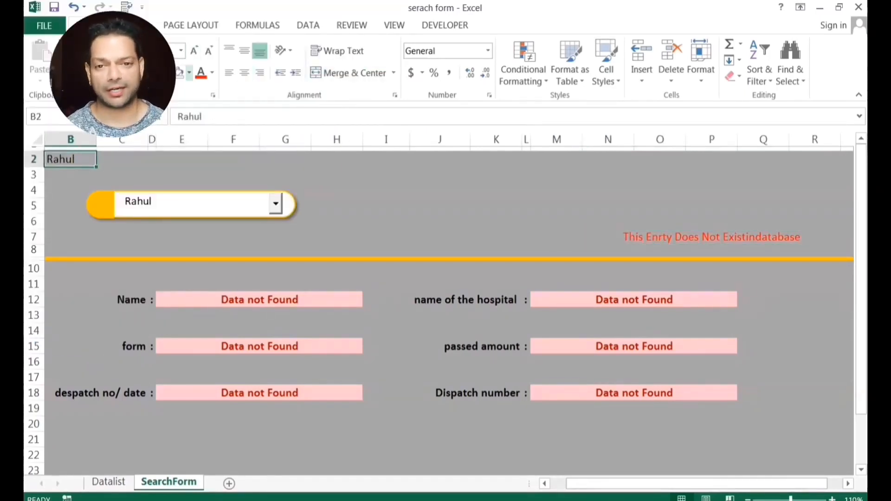
{"action": "left_click", "coordinate": [189, 72]}
{"action": "left_click", "coordinate": [212, 72]}
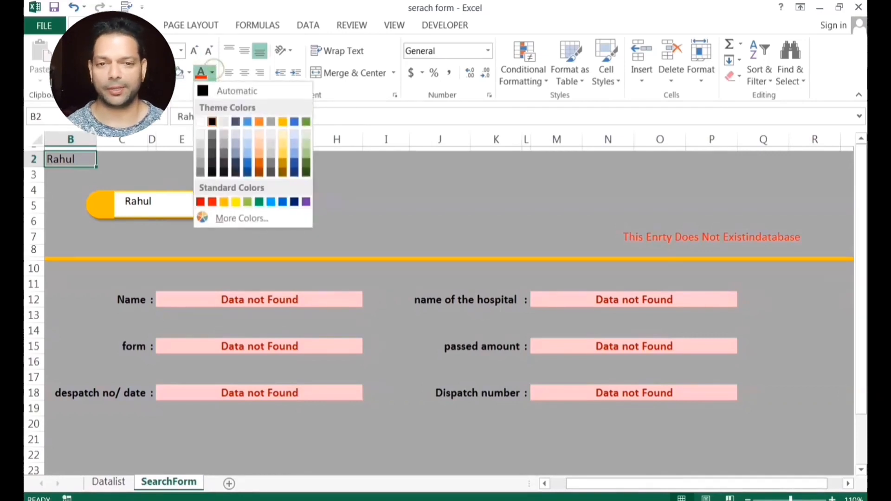
{"action": "left_click", "coordinate": [200, 163]}
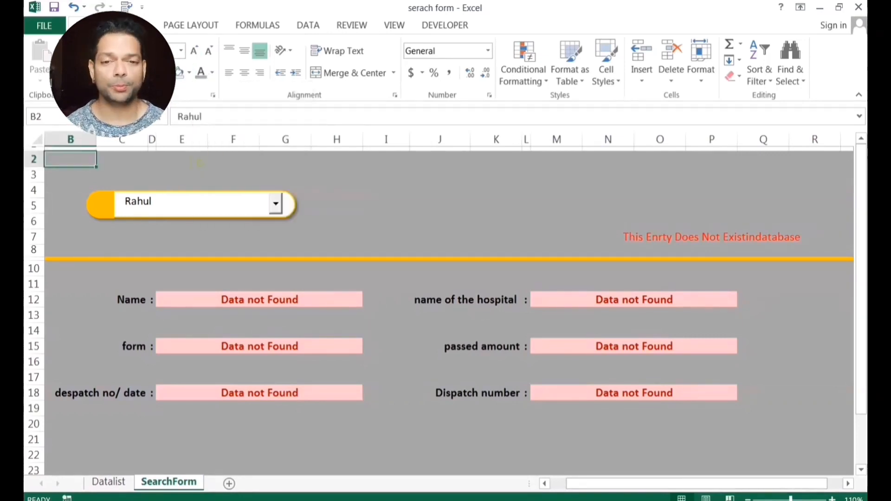
{"action": "left_click", "coordinate": [182, 175]}
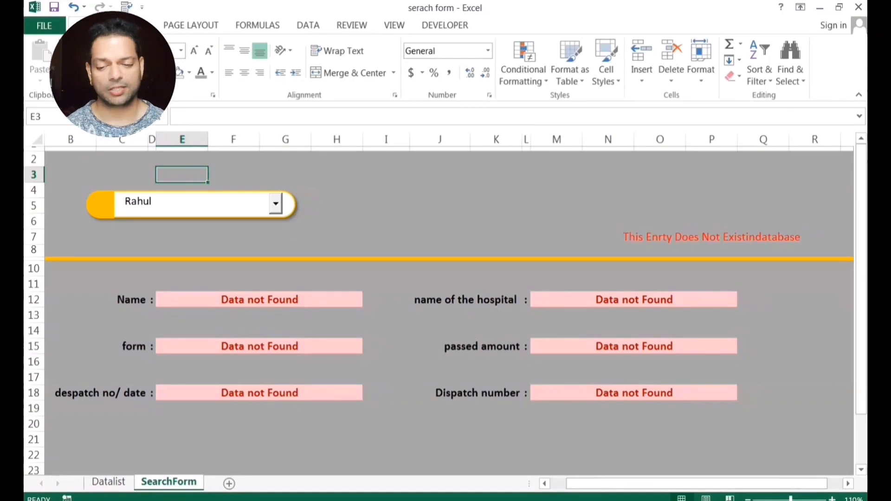
Reload the form with two listed names from the dropdown.
{"action": "left_click", "coordinate": [275, 203]}
{"action": "left_click", "coordinate": [177, 263]}
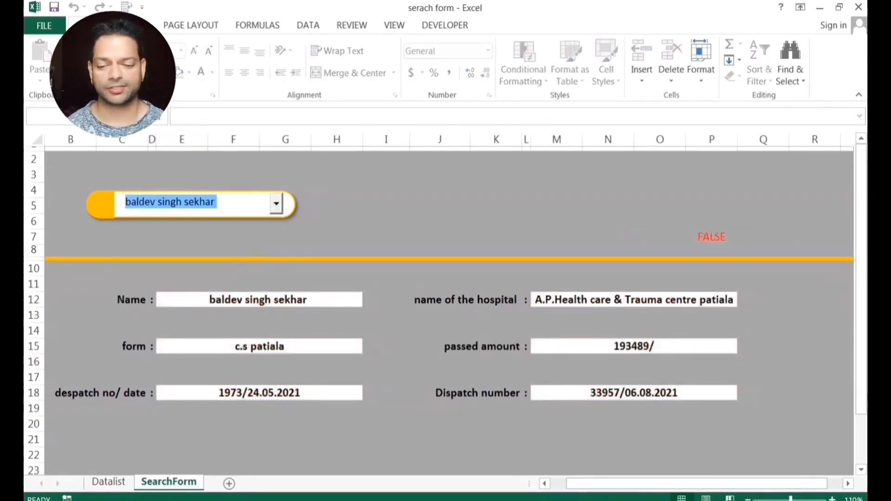
{"action": "left_click", "coordinate": [276, 203]}
{"action": "left_click", "coordinate": [176, 261]}
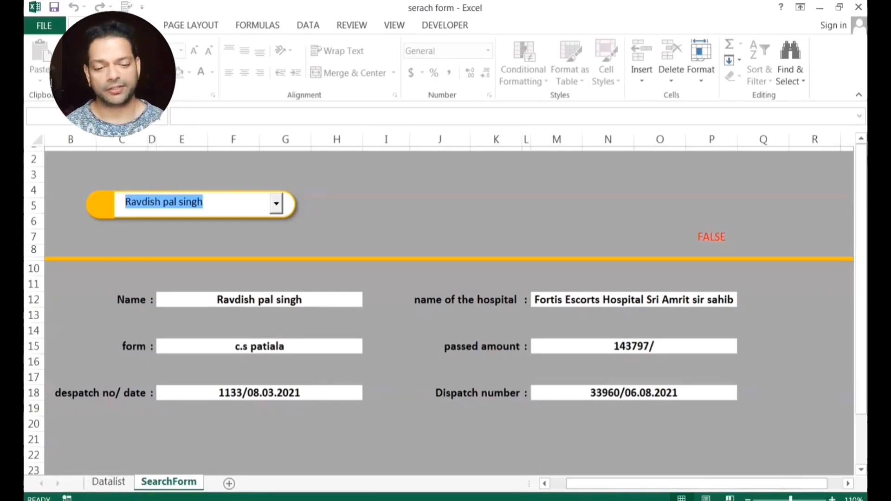
Add "" as the nested IF's false value in N7 so valid names leave the status blank.
{"action": "left_click", "coordinate": [697, 236]}
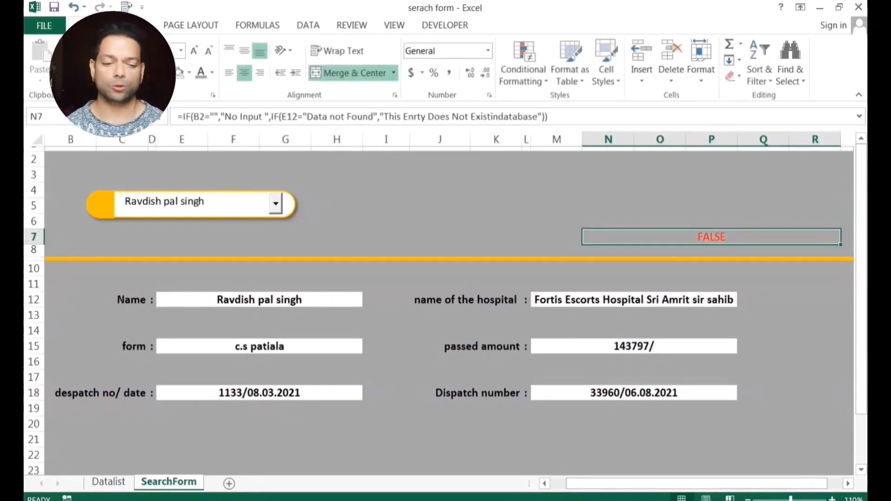
{"action": "key", "text": "F2"}
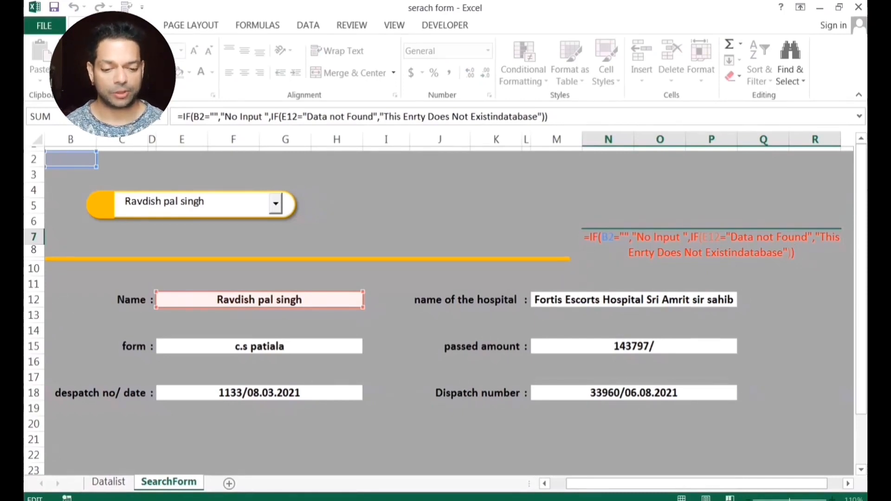
{"action": "left_click", "coordinate": [542, 117]}
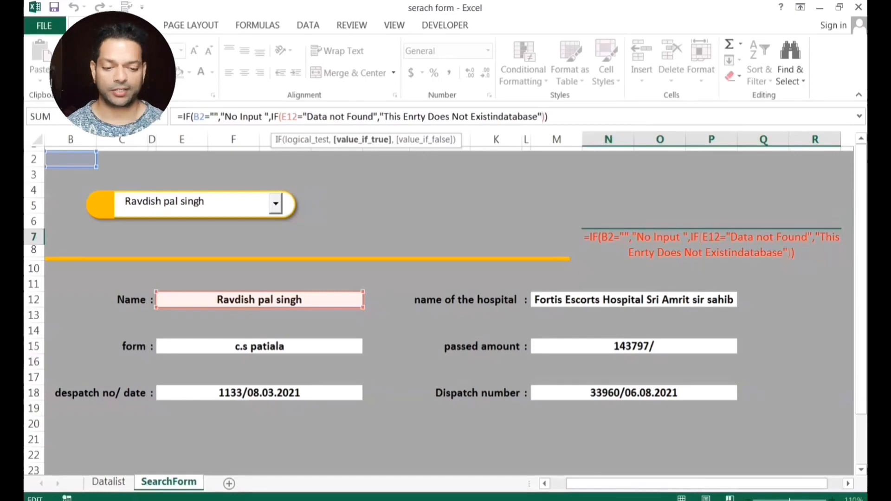
{"action": "type", "text": ",\""}
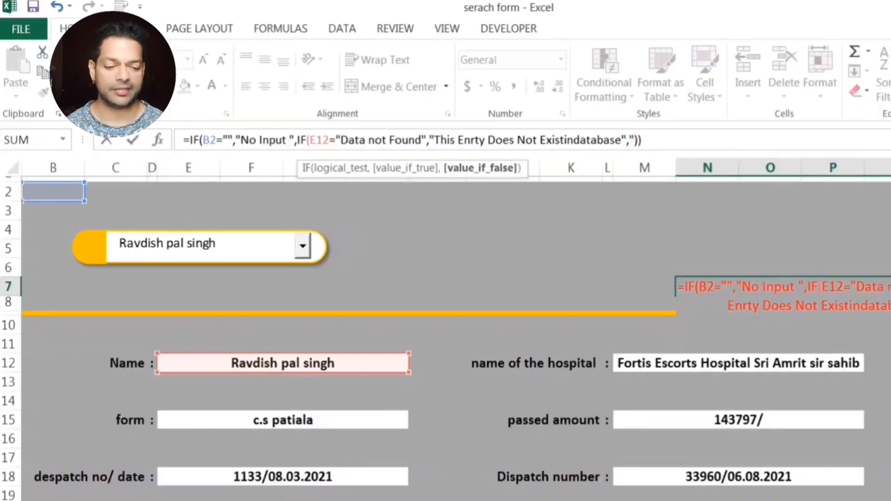
{"action": "type", "text": "\""}
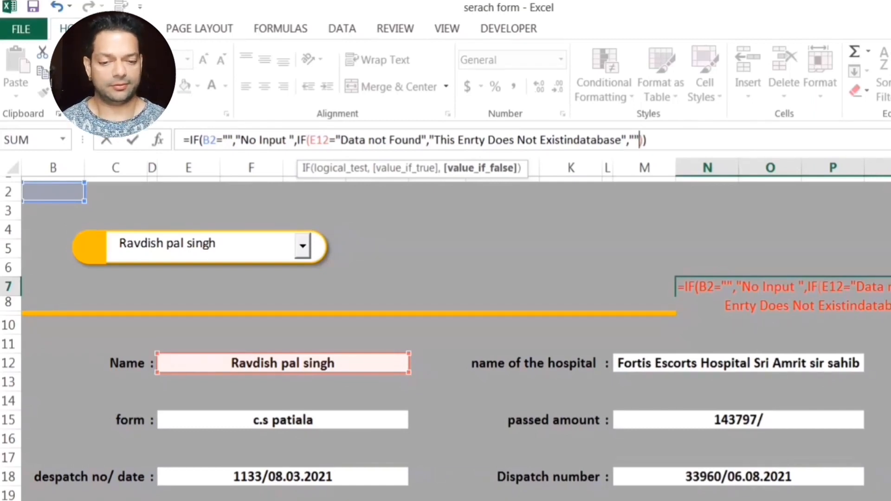
{"action": "key", "text": "Return"}
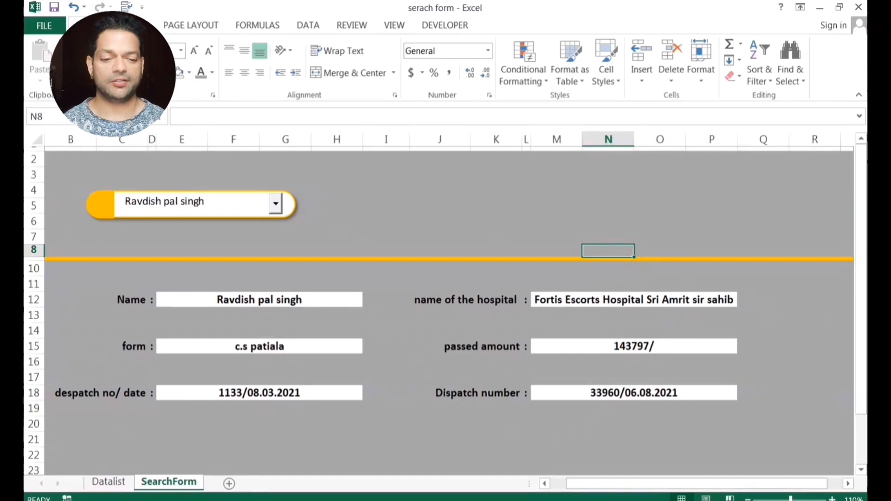
Load three listed people's records from the name dropdown, then type a misspelled name into the combo box.
{"action": "left_click", "coordinate": [275, 204]}
{"action": "left_click", "coordinate": [172, 263]}
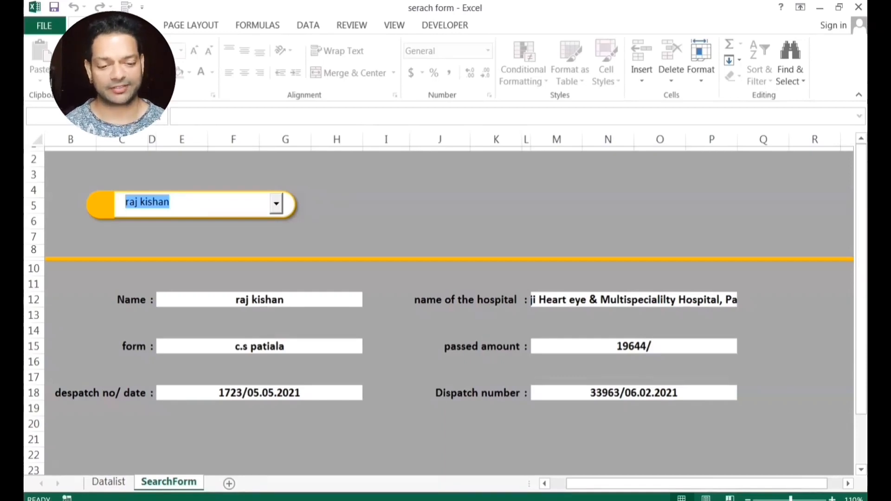
{"action": "left_click", "coordinate": [276, 203]}
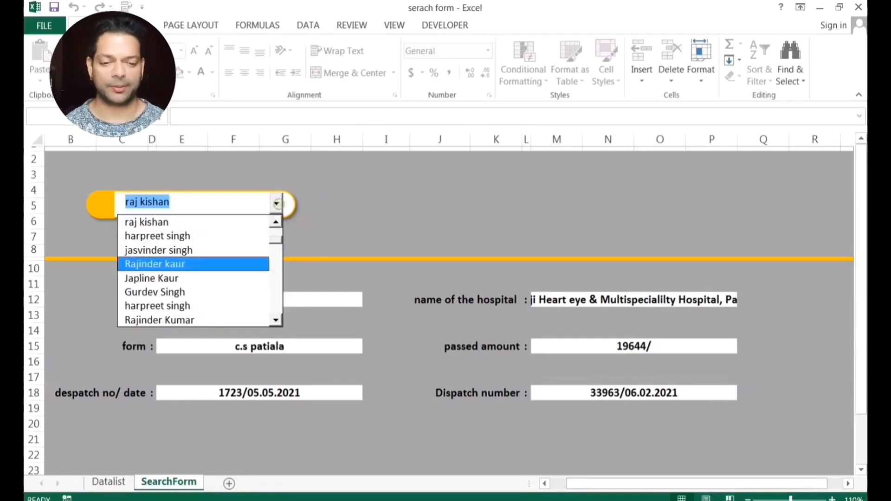
{"action": "left_click", "coordinate": [176, 264]}
{"action": "left_click", "coordinate": [276, 204]}
{"action": "left_click", "coordinate": [177, 277]}
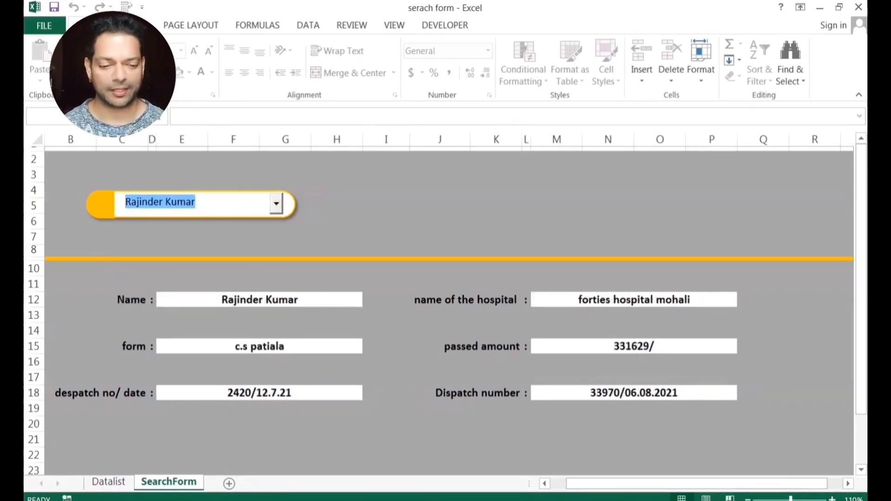
{"action": "type", "text": "rajnsi"}
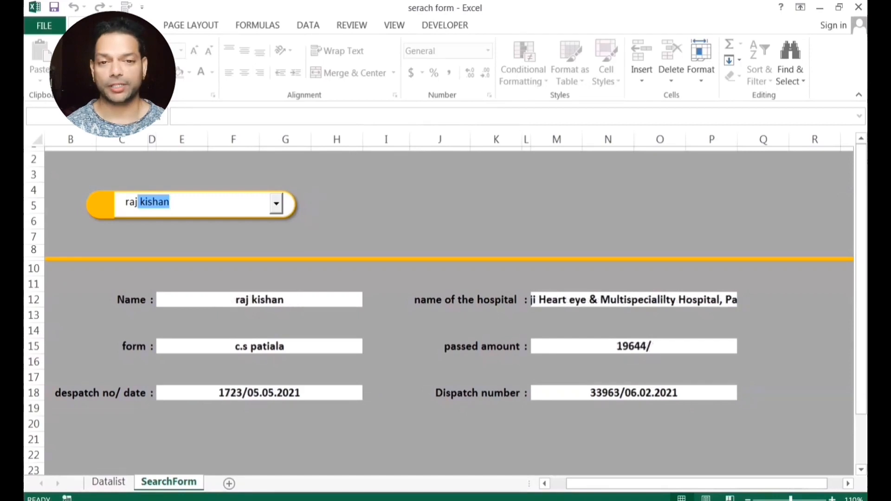
{"action": "type", "text": "h"}
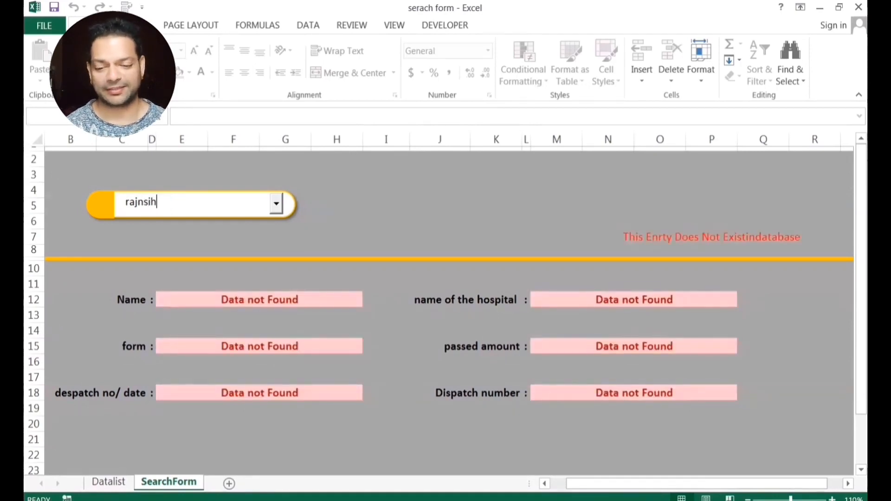